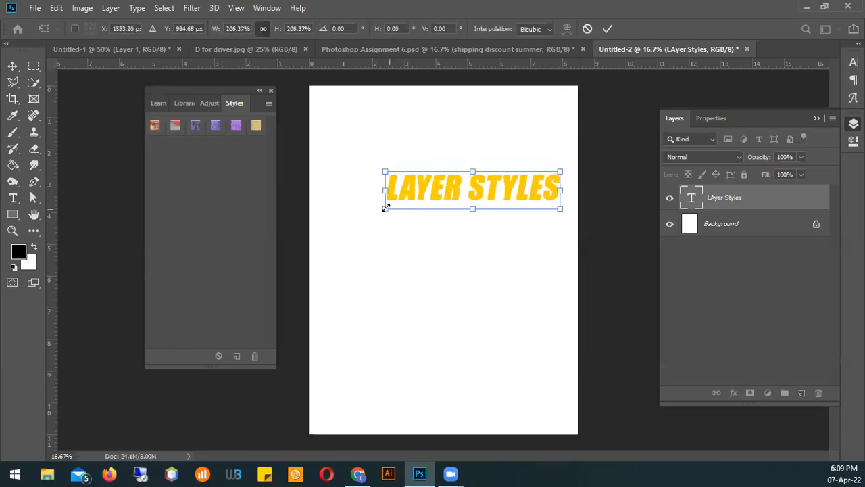
Step: Enlarge the LAYER STYLES text proportionally to about 266% and commit the transformation
left_click_drag(385, 208, 338, 240)
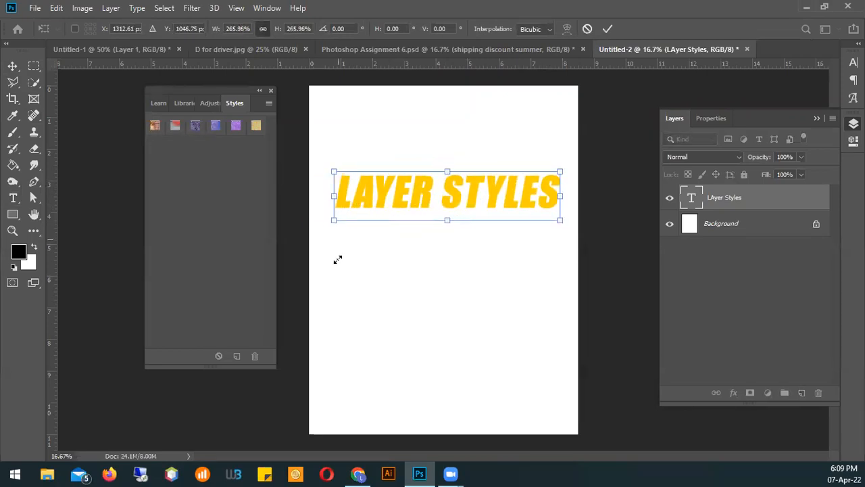
key("Return")
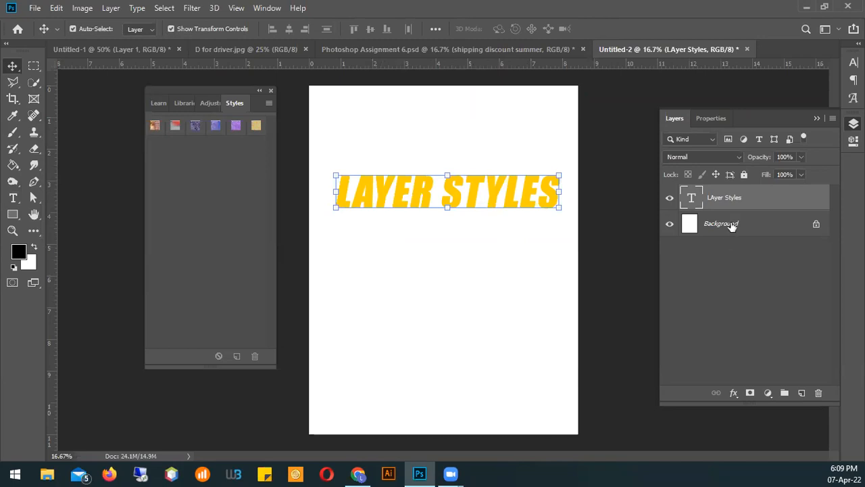
Step: Replace the current style presets with the Abstract Styles set
left_click(268, 103)
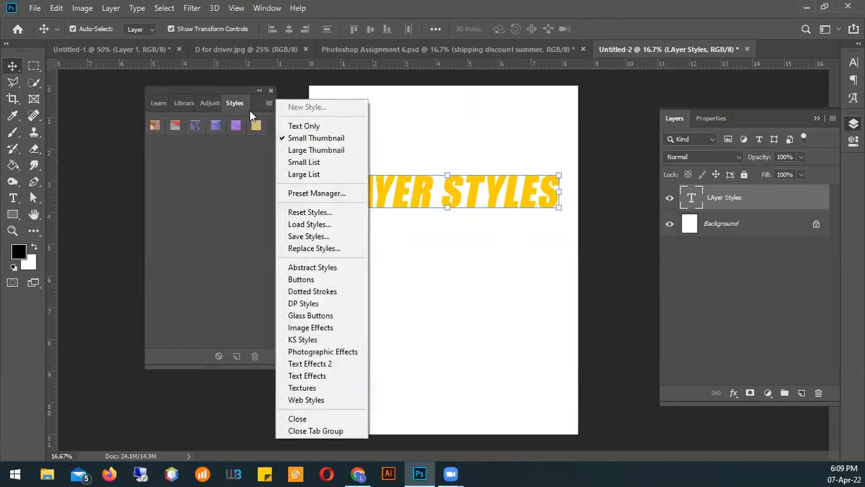
left_click(312, 269)
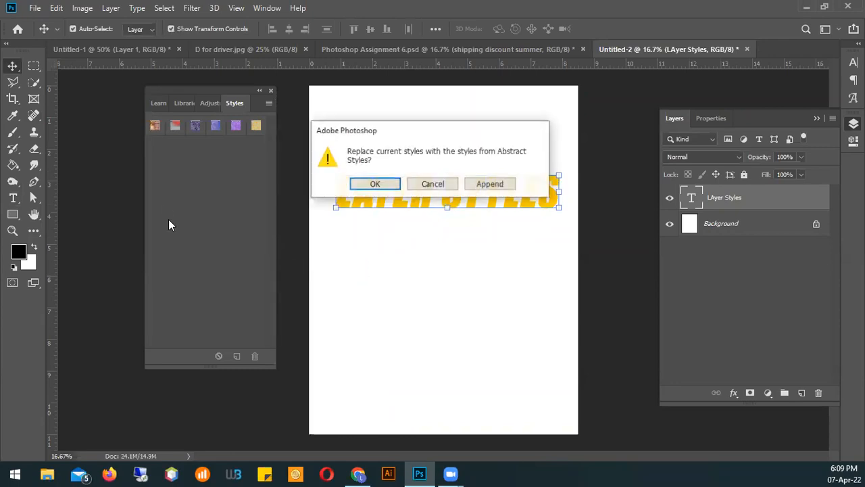
left_click(390, 186)
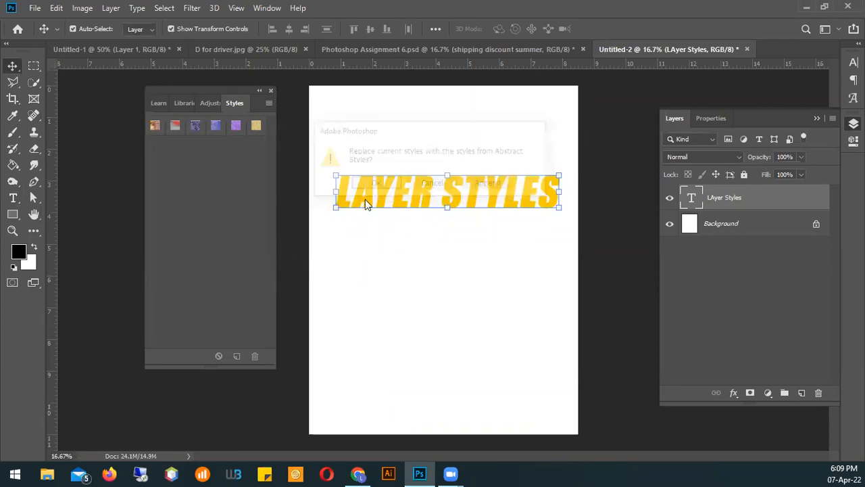
Step: Try all six abstract presets on the LAYER STYLES text in order, including Rose Impressions, ending with the gold one
left_click(152, 128)
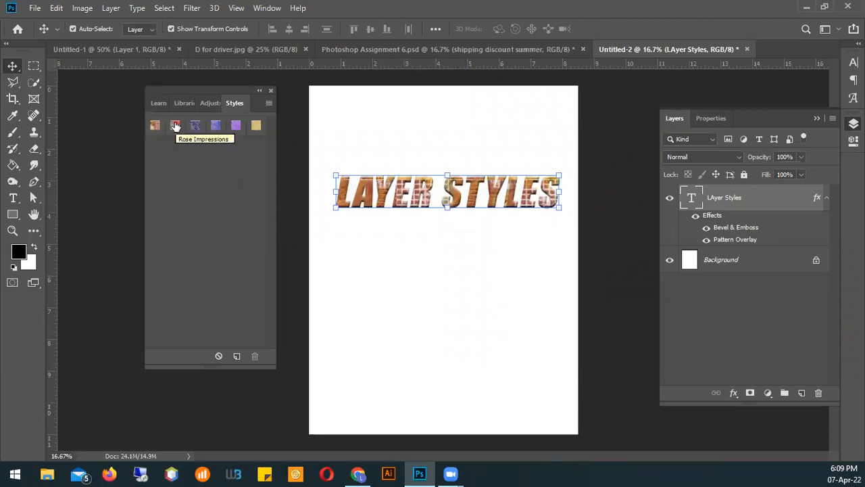
left_click_drag(175, 126, 175, 127)
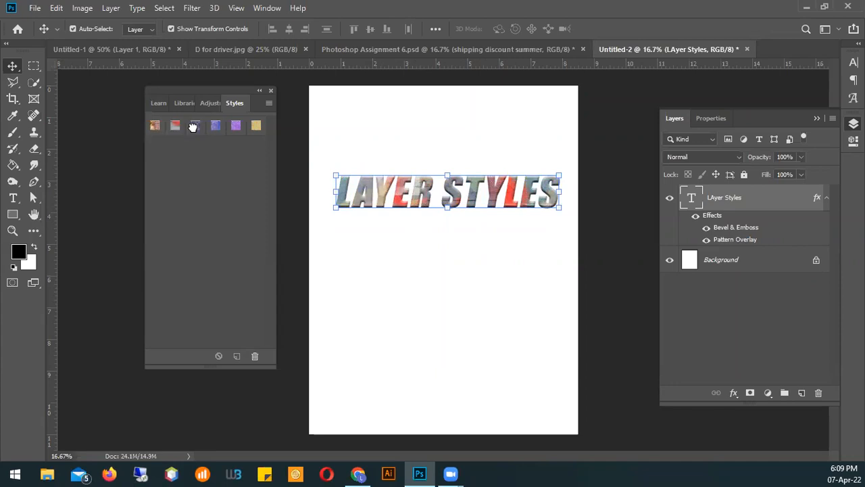
left_click(194, 127)
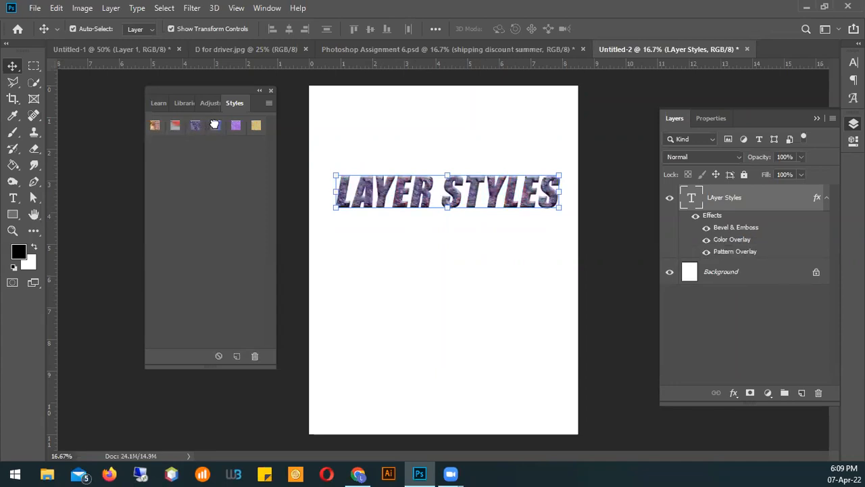
left_click(215, 127)
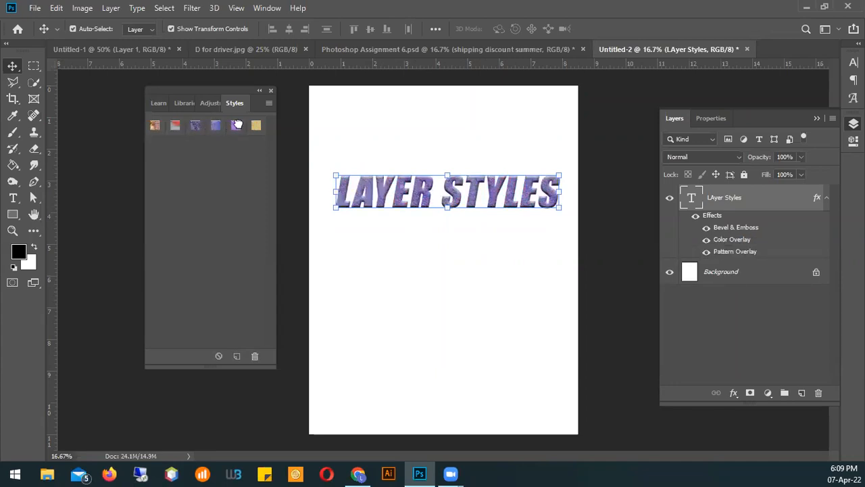
left_click(237, 125)
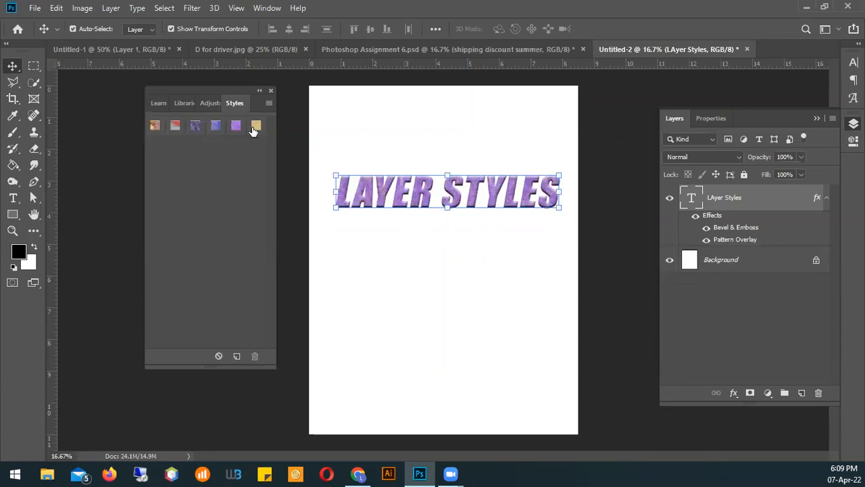
left_click(256, 127)
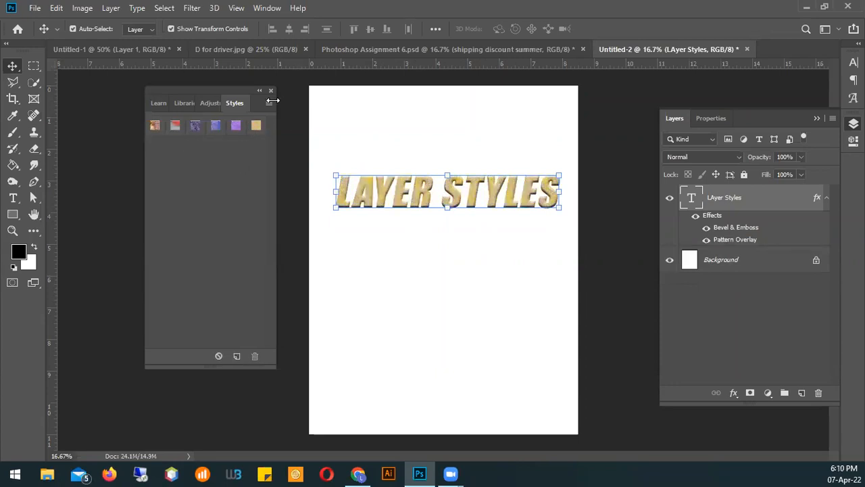
Step: Replace the current style presets with the Text Effects 2 set
left_click(269, 103)
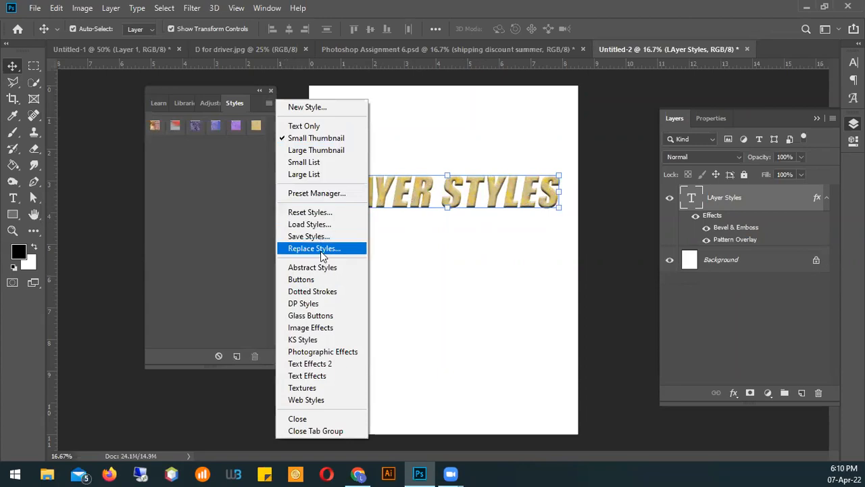
left_click(315, 366)
left_click(388, 183)
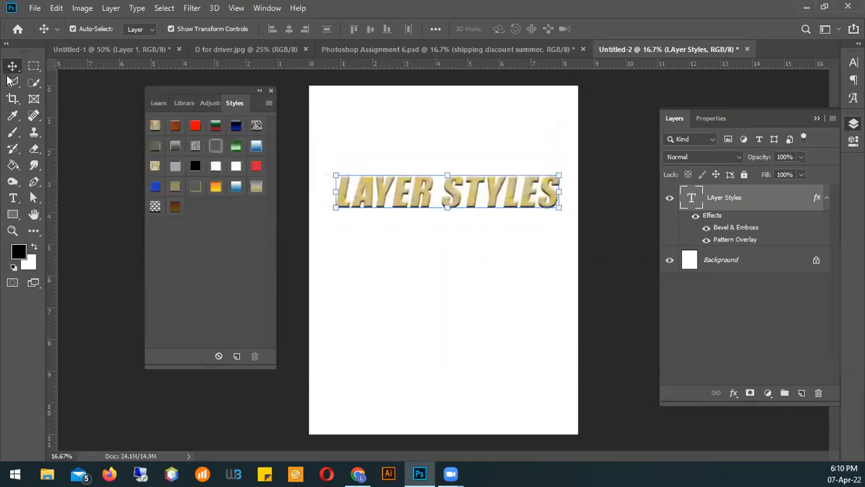
Step: Try the first row of Text Effects 2 presets on the text, from the beige stone style to the black-and-white patterned one
left_click(154, 125)
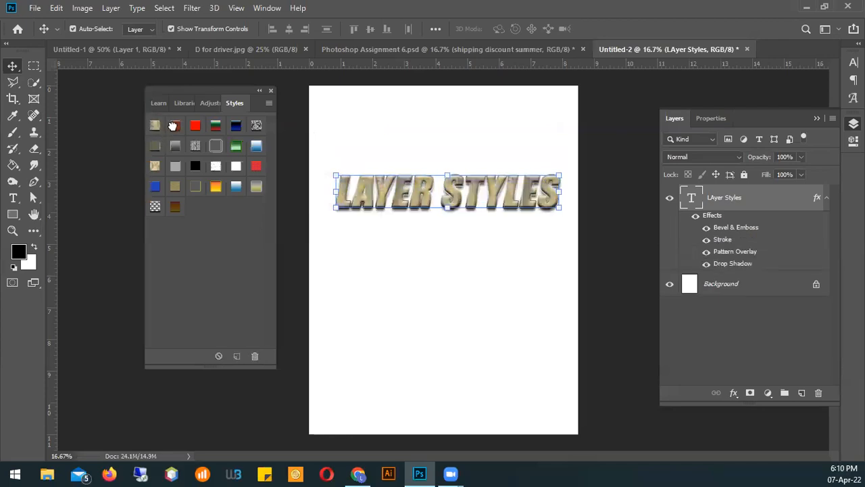
left_click(174, 127)
left_click(195, 126)
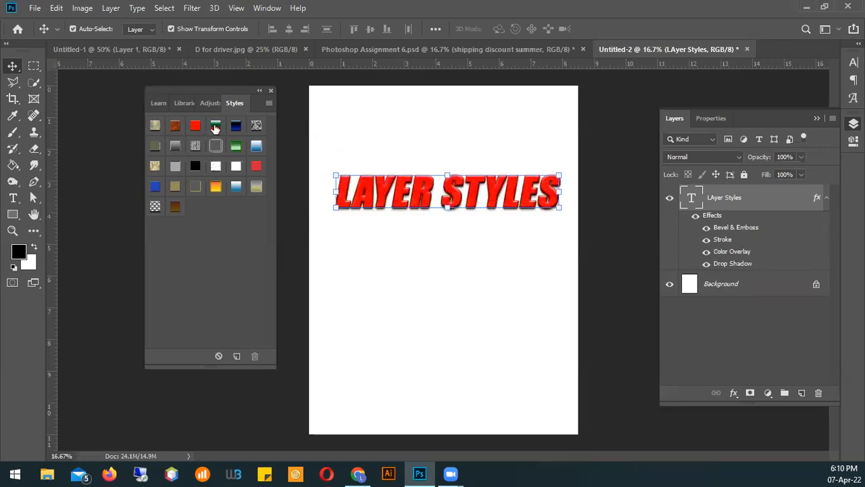
left_click(214, 127)
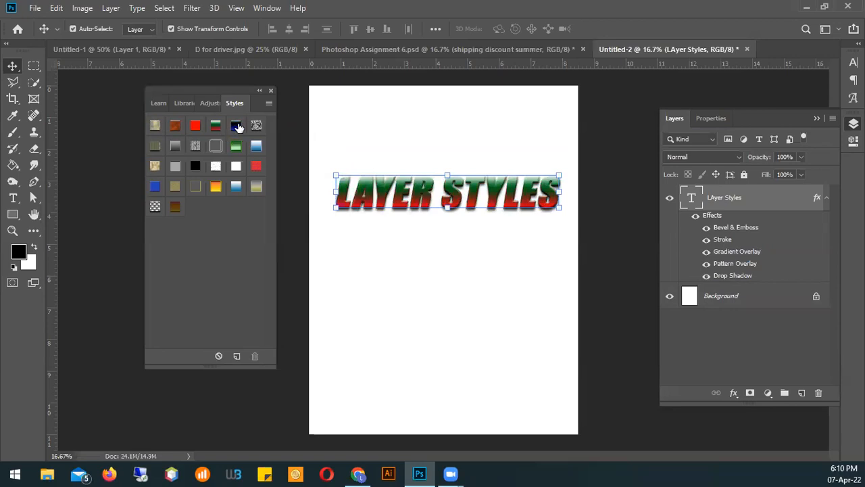
left_click(231, 128)
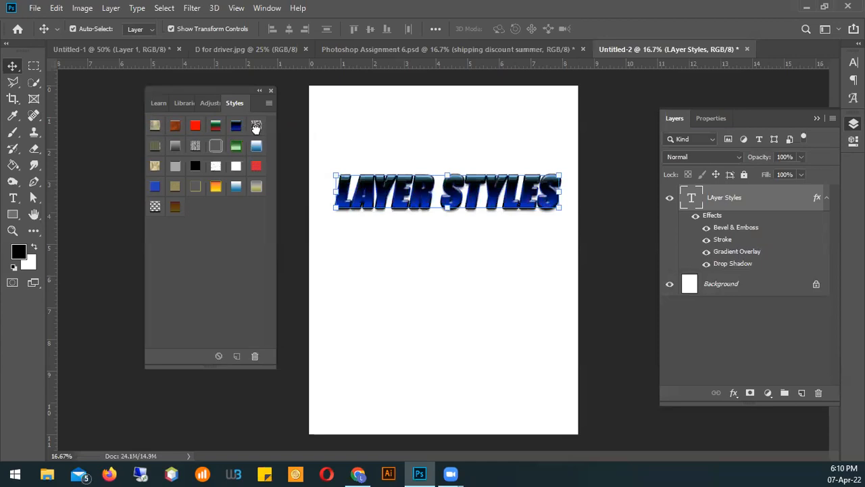
left_click(256, 127)
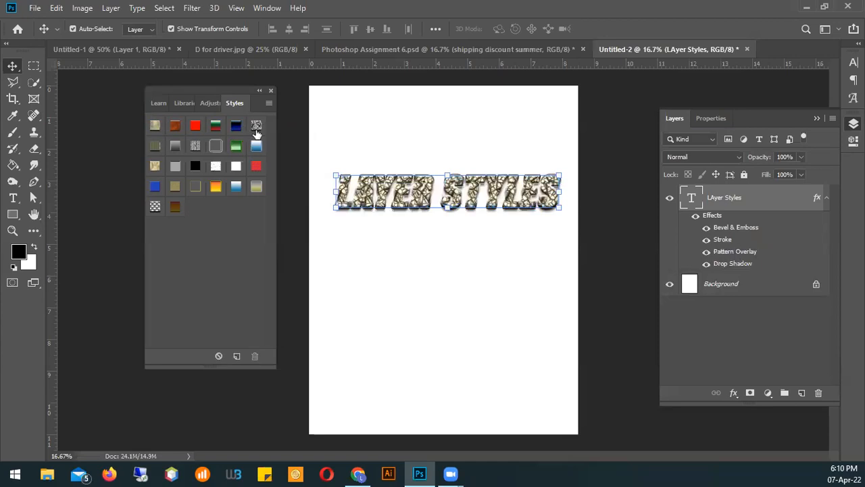
Step: Try the olive textured style and the gold gradient style with a stroke on the text, then deselect the layer to view it
left_click(154, 146)
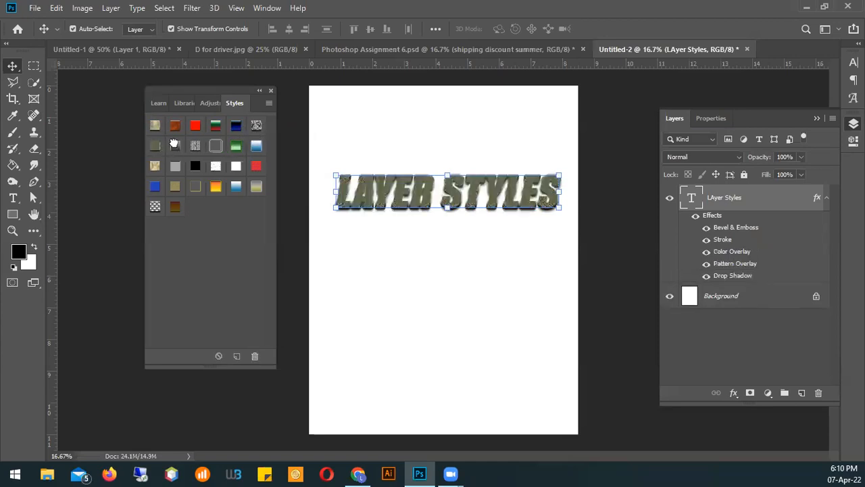
left_click(195, 148)
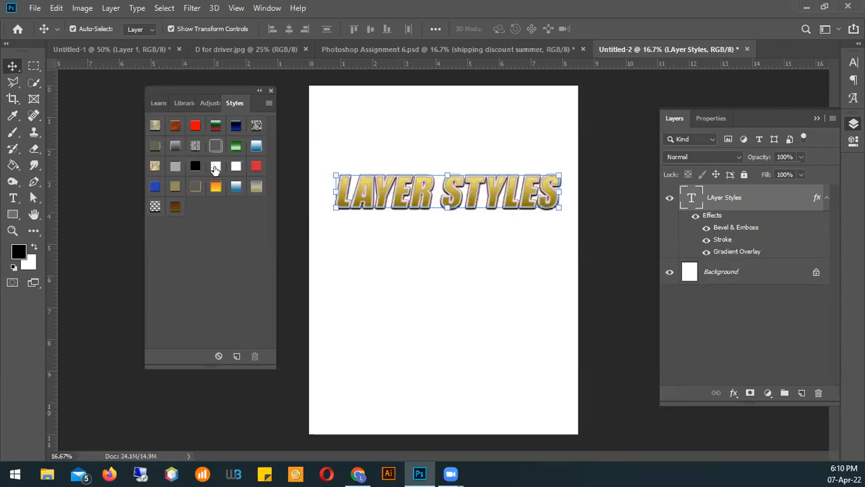
left_click(514, 276)
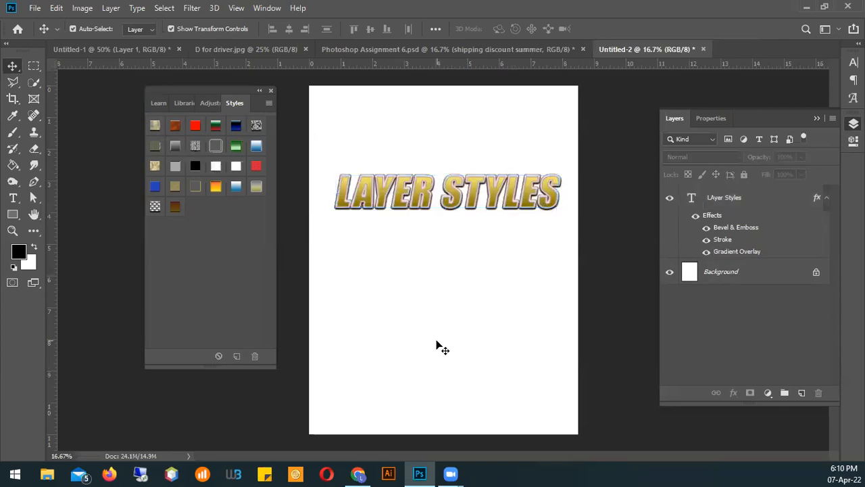
Step: Reselect the text layer and try the third-row grey, black, white and red presets on it
left_click(388, 201)
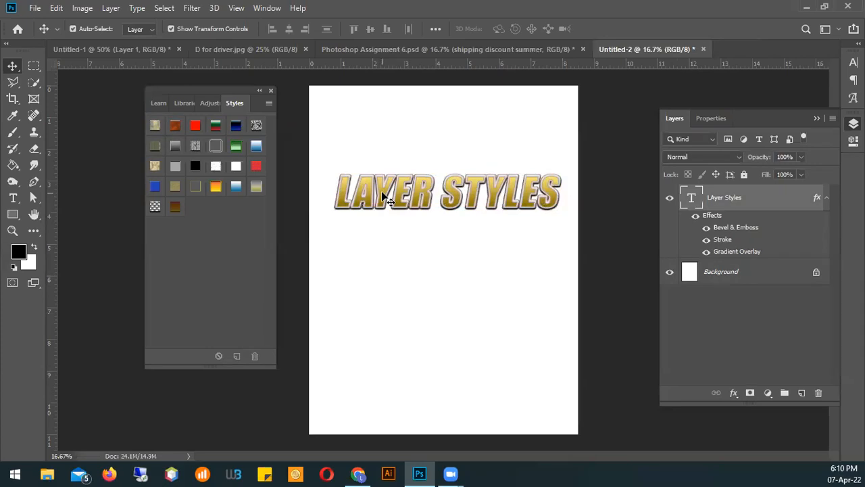
left_click(175, 166)
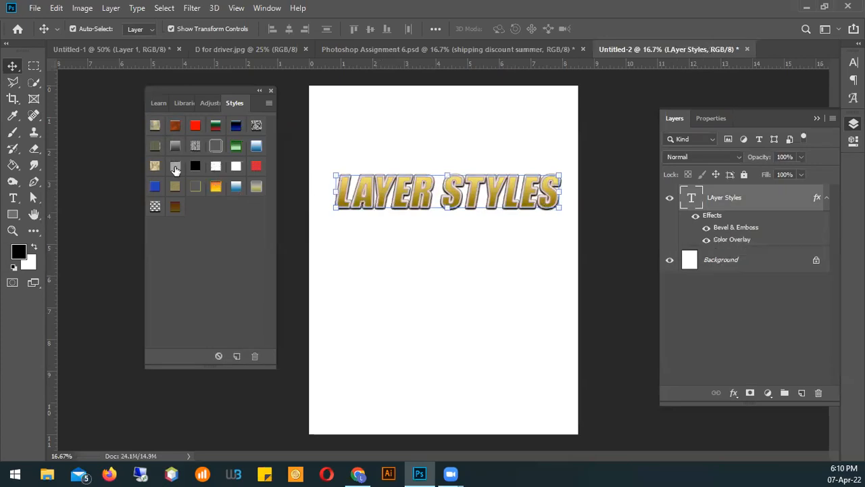
left_click(195, 167)
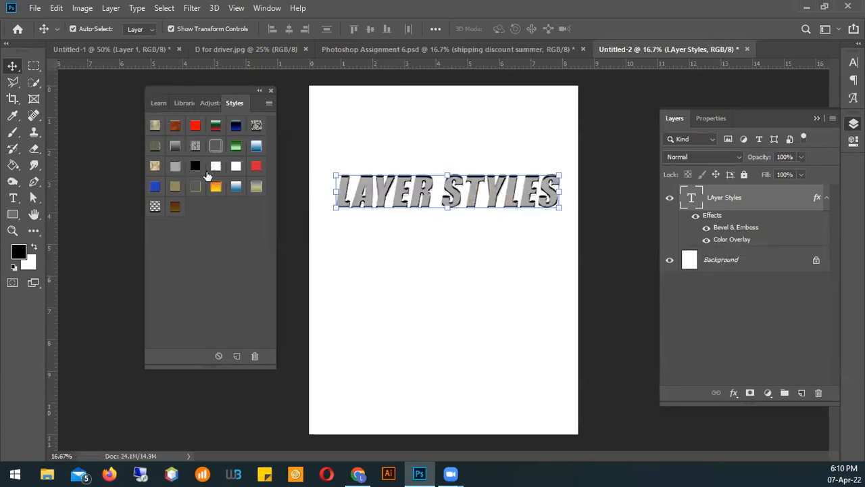
left_click(237, 167)
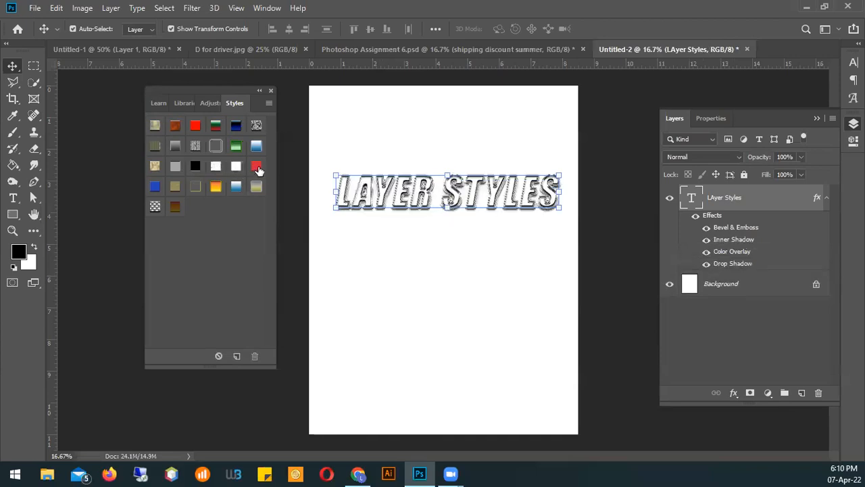
left_click(257, 167)
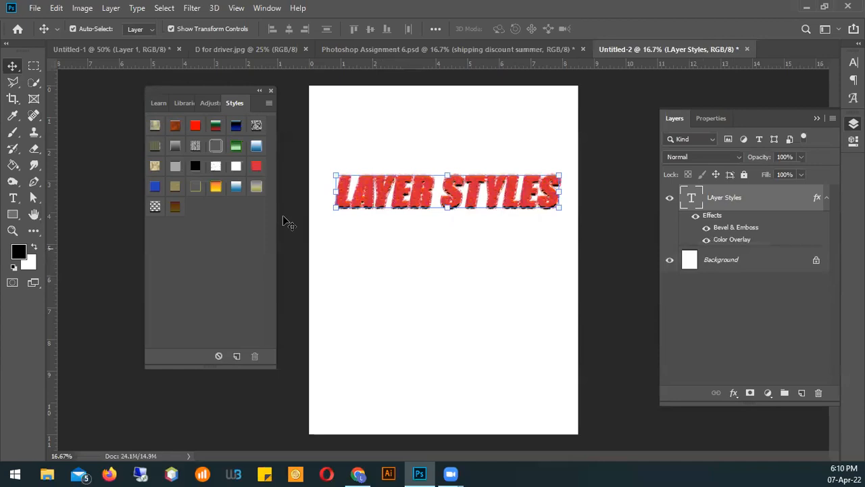
Step: Try the yellow-olive, orange-yellow and brown gradient presets on the text, then apply the solid blue preset
left_click(236, 192)
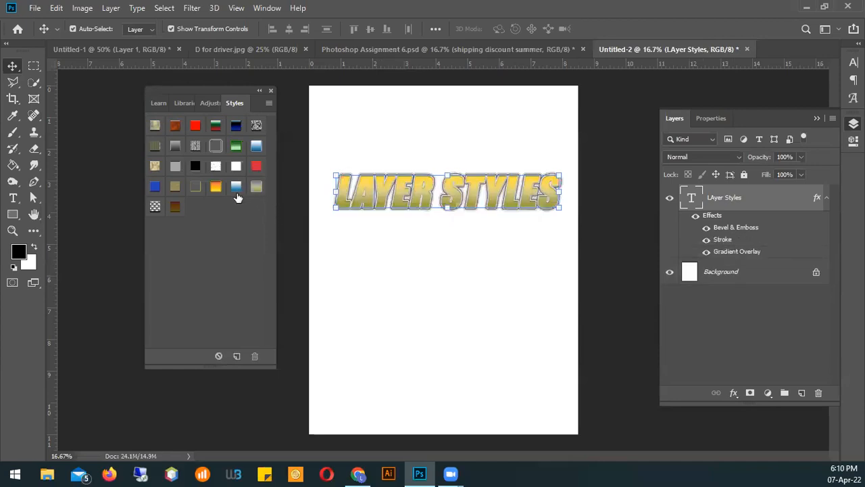
left_click(215, 187)
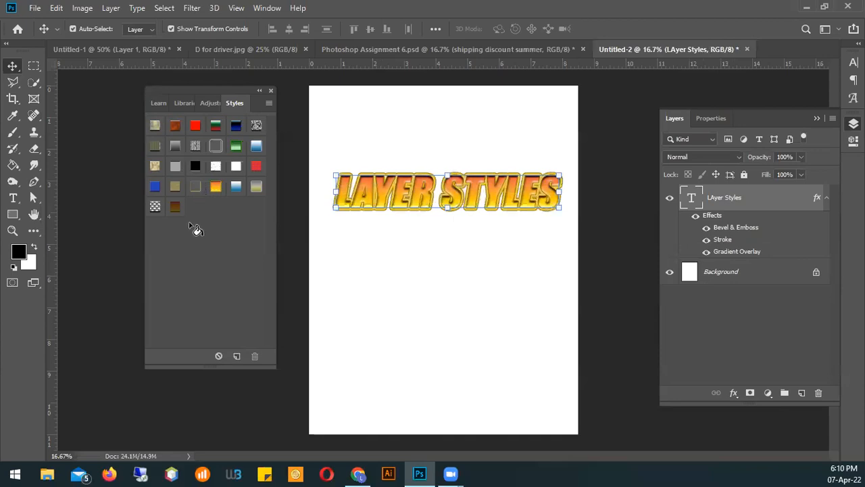
left_click(175, 207)
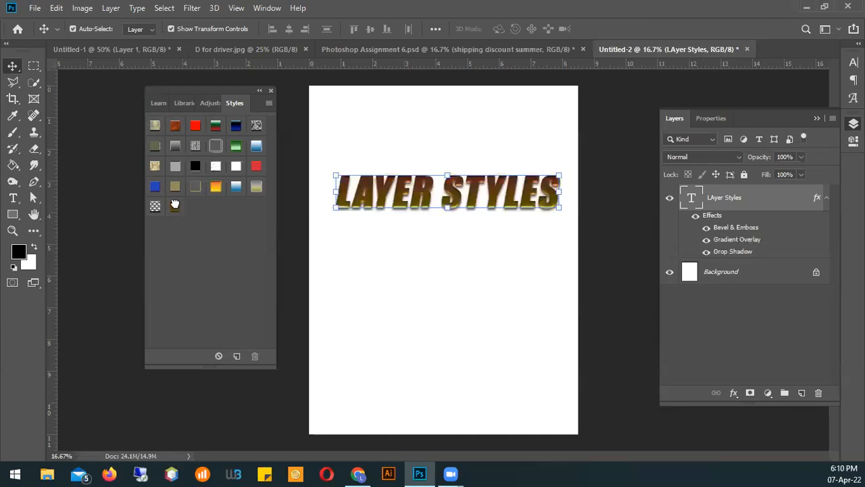
left_click(155, 190)
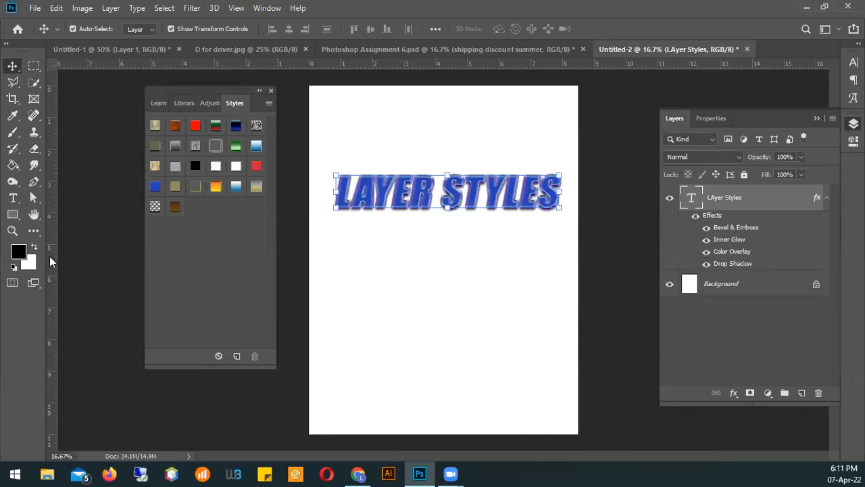
Step: Try to draw a black ellipse below the LAYER STYLES text
left_click(13, 214)
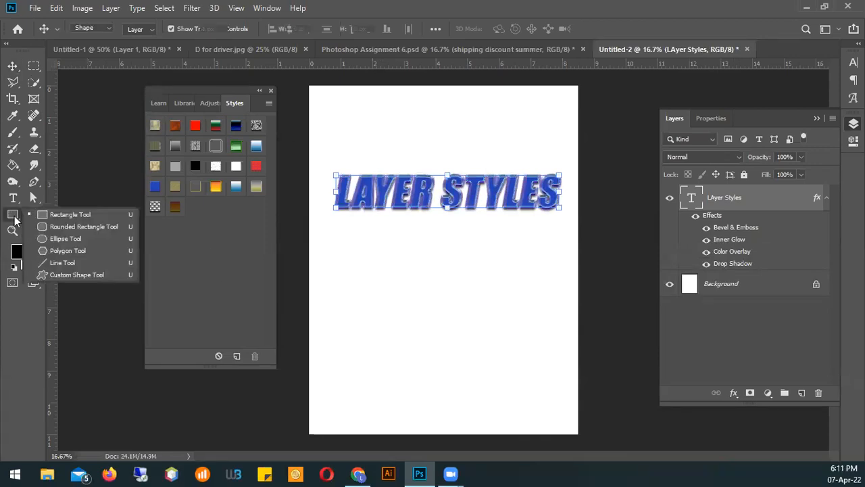
left_click(87, 242)
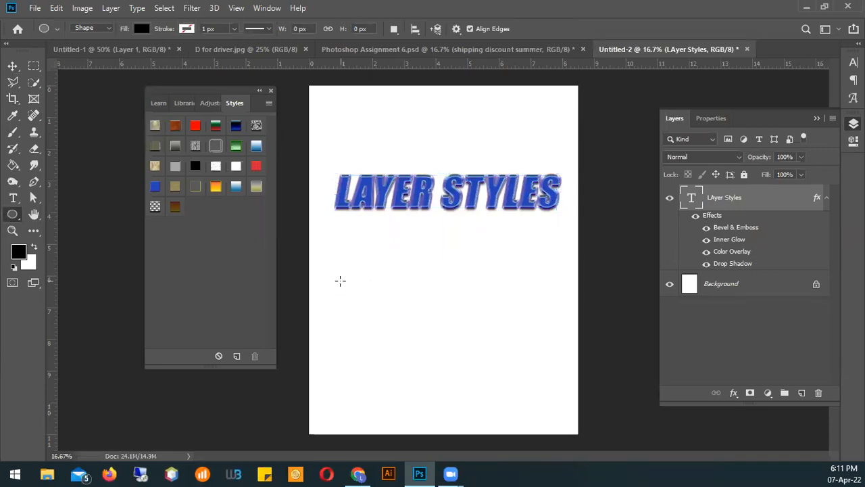
left_click_drag(350, 272, 491, 341)
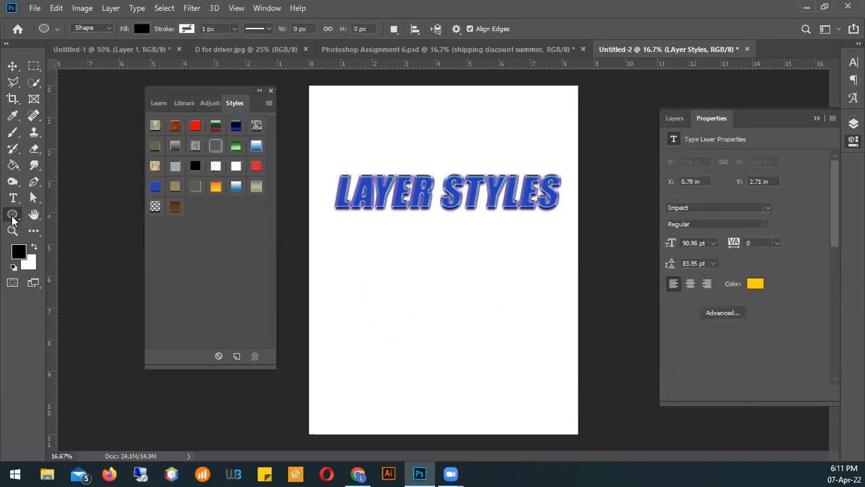
Step: Draw a black rounded rectangle about 1254 by 384 px with a 50 px corner radius below the LAYER STYLES text
right_click(12, 217)
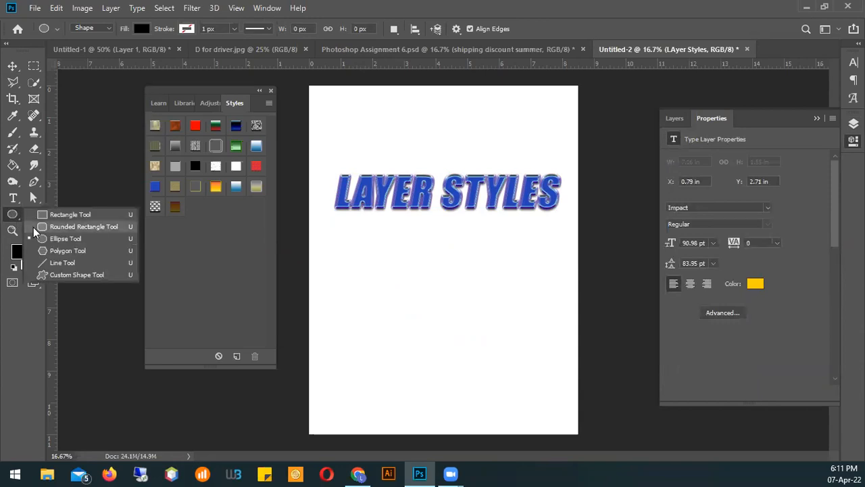
left_click(36, 232)
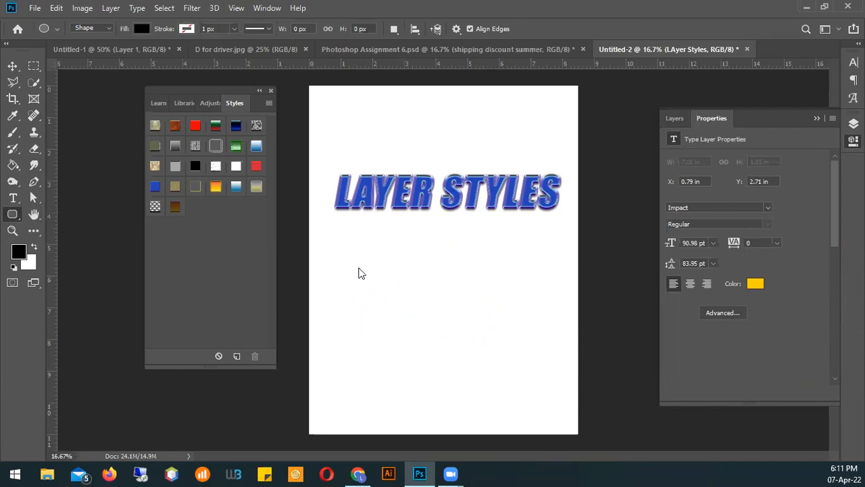
key("shift+u")
left_click_drag(354, 263, 487, 304)
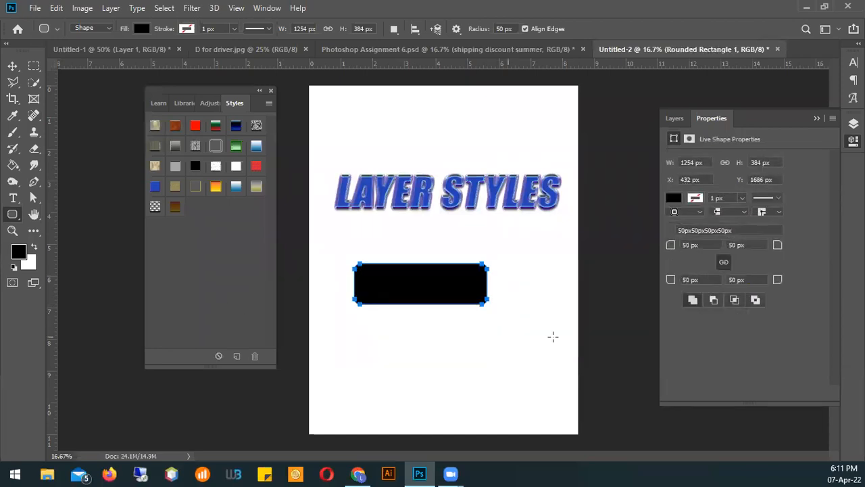
Step: Replace the style presets with the Glass Buttons set, apply its bright green style to the rounded rectangle, and deselect it
left_click(11, 66)
left_click(269, 105)
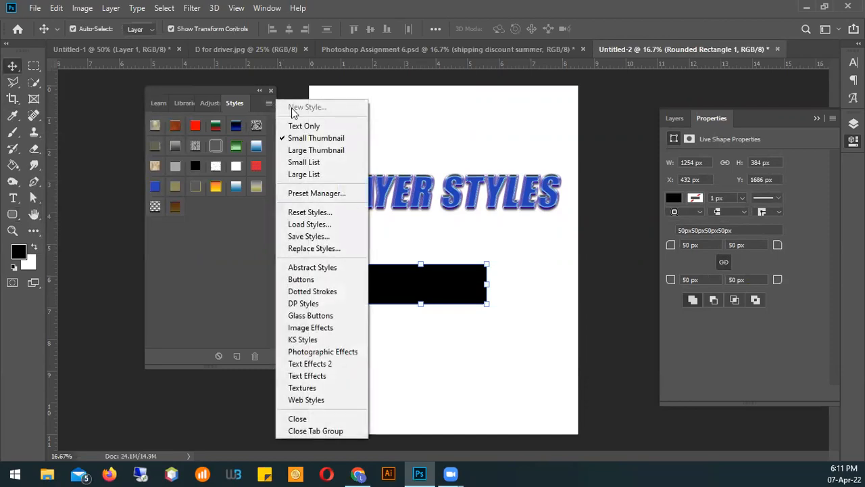
left_click(304, 318)
left_click(374, 185)
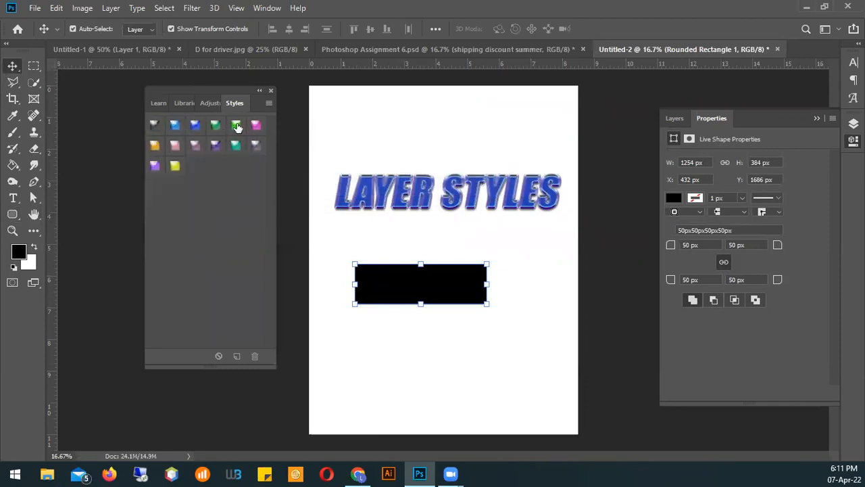
left_click(236, 125)
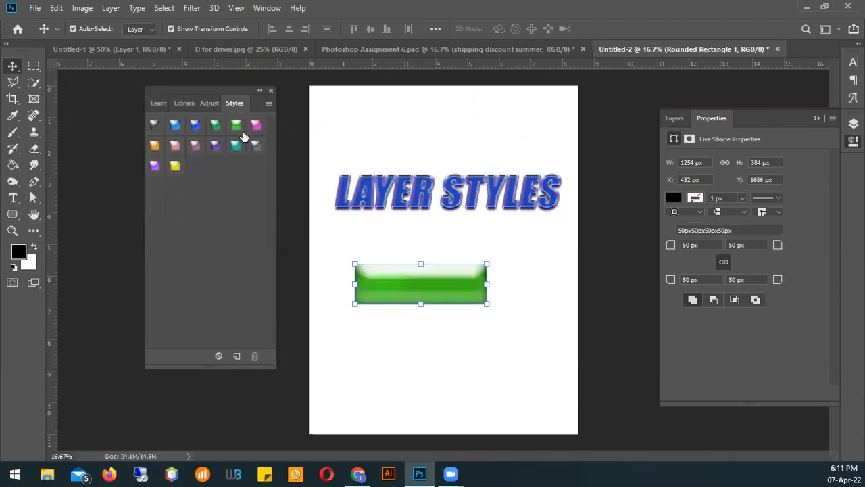
left_click(440, 360)
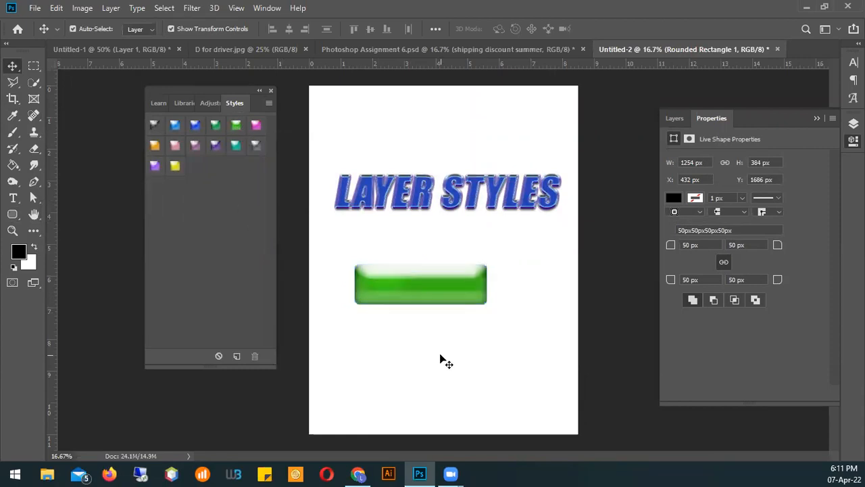
Step: Add the text BUTTON in Impact and move it onto the middle of the green rounded rectangle
left_click(13, 197)
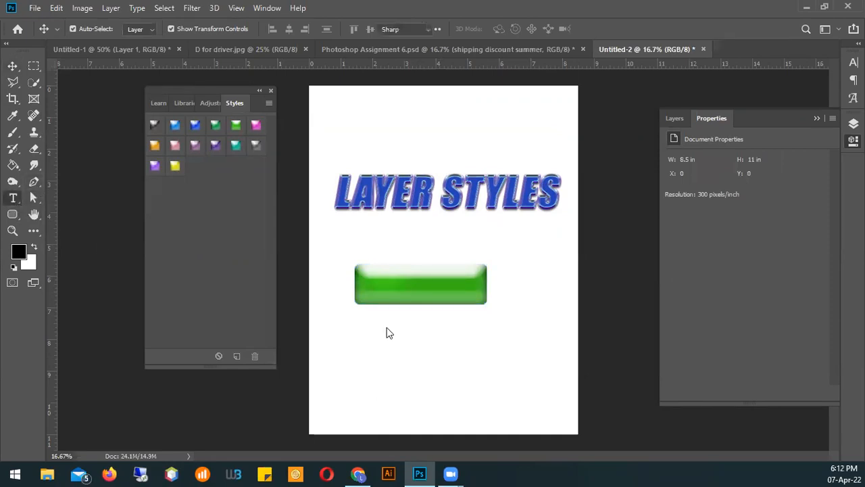
left_click(434, 318)
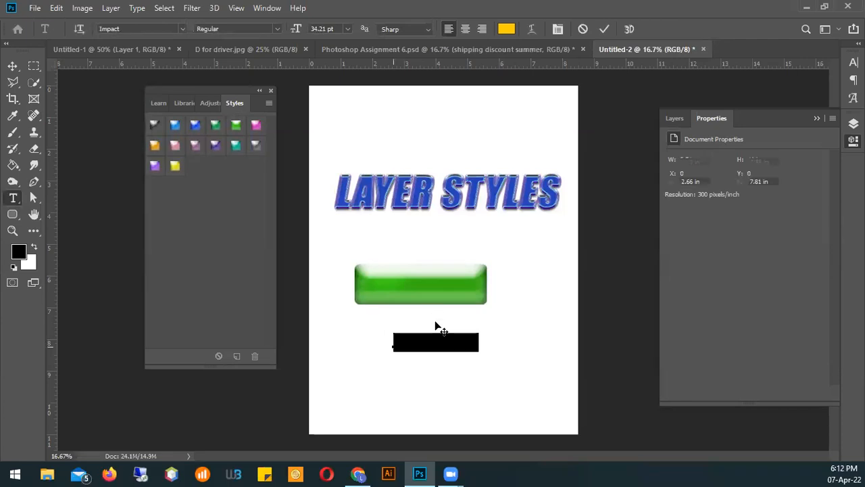
key("BackSpace")
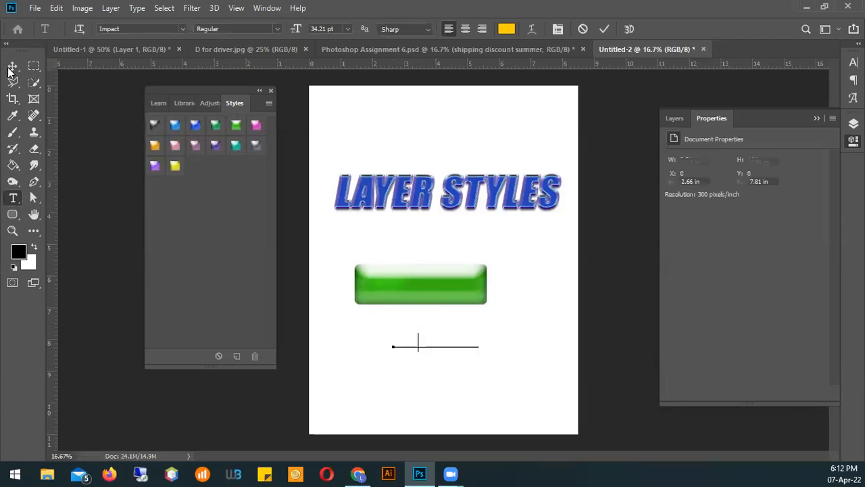
type("BUTTON")
left_click(12, 67)
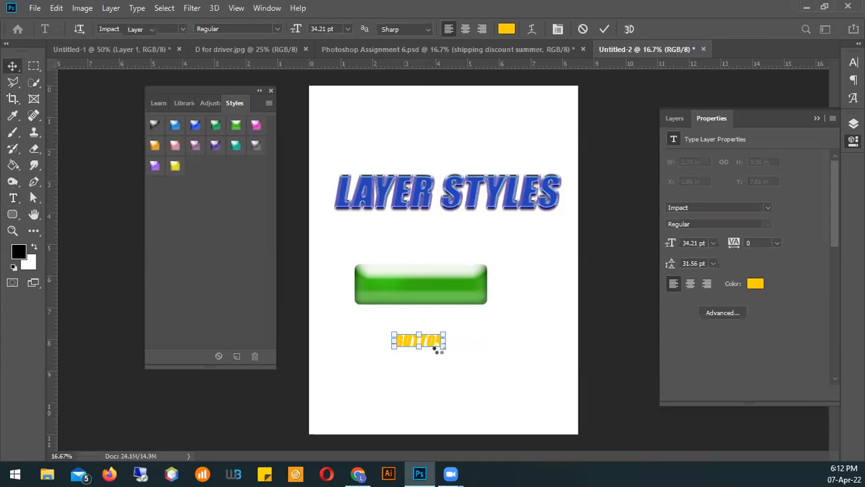
left_click_drag(435, 339, 436, 283)
left_click(476, 348)
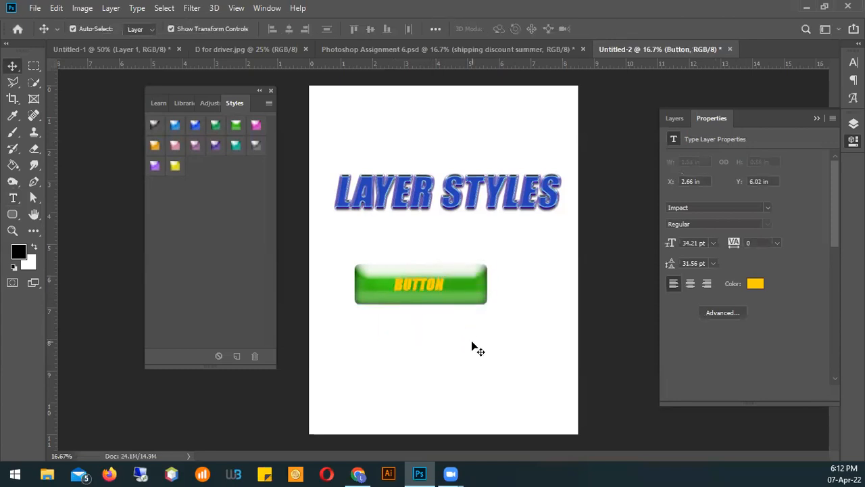
Step: Try the magenta, light pink and orange glass styles on the rounded rectangle, then reapply the bright green one
left_click(435, 297)
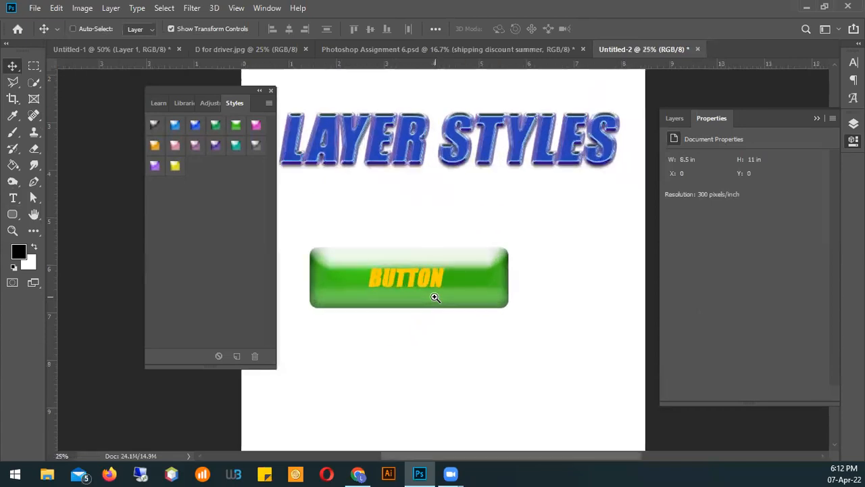
left_click_drag(432, 328, 496, 342)
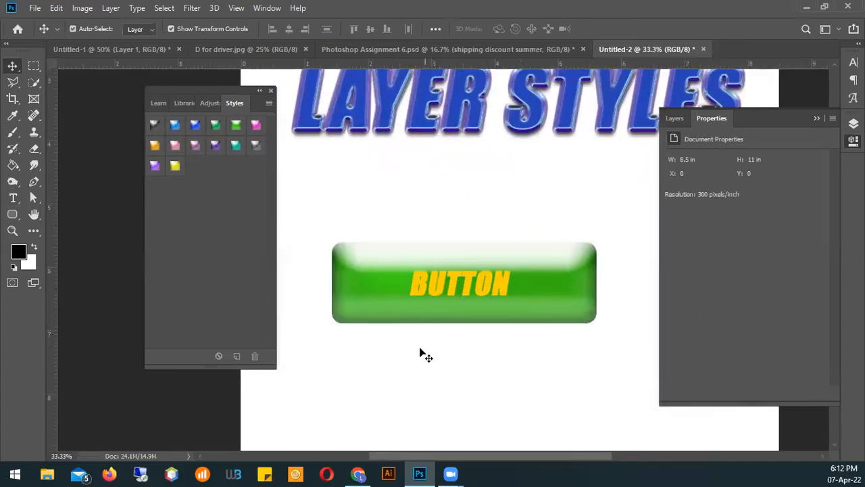
left_click(572, 312)
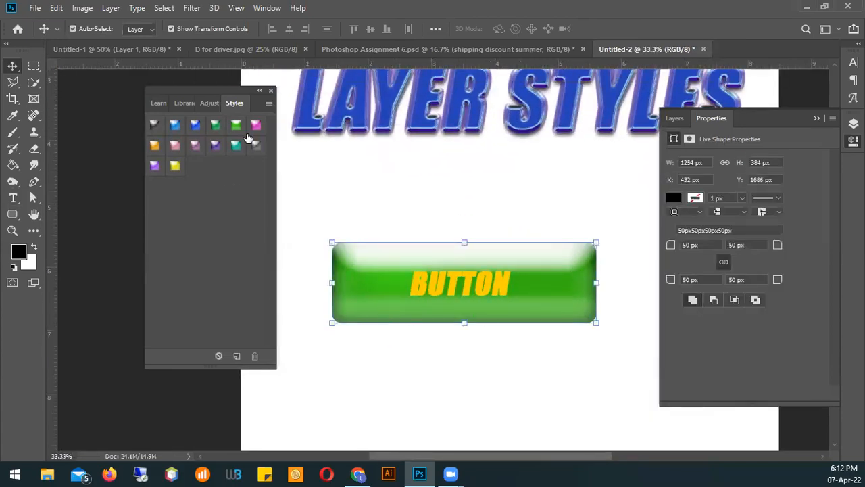
left_click(254, 126)
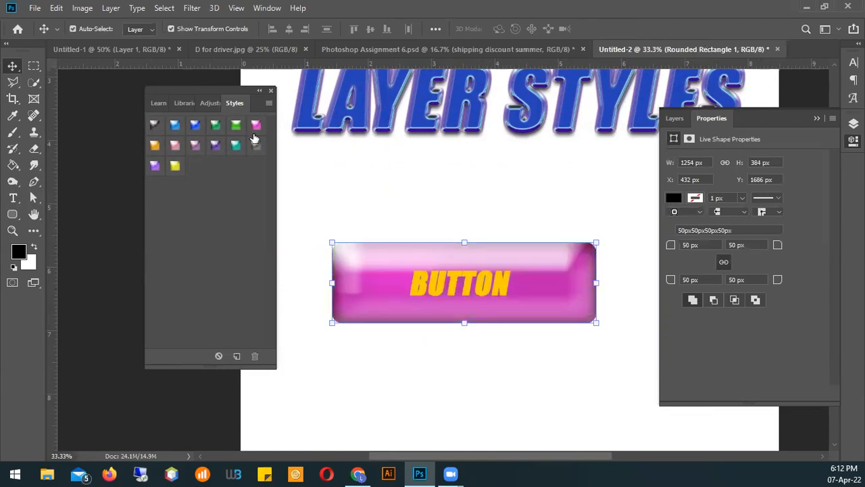
left_click(170, 146)
left_click(154, 167)
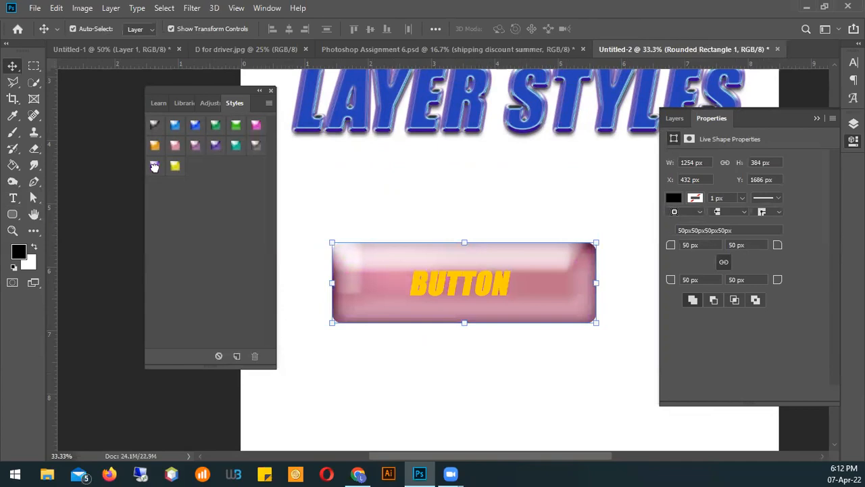
left_click(154, 146)
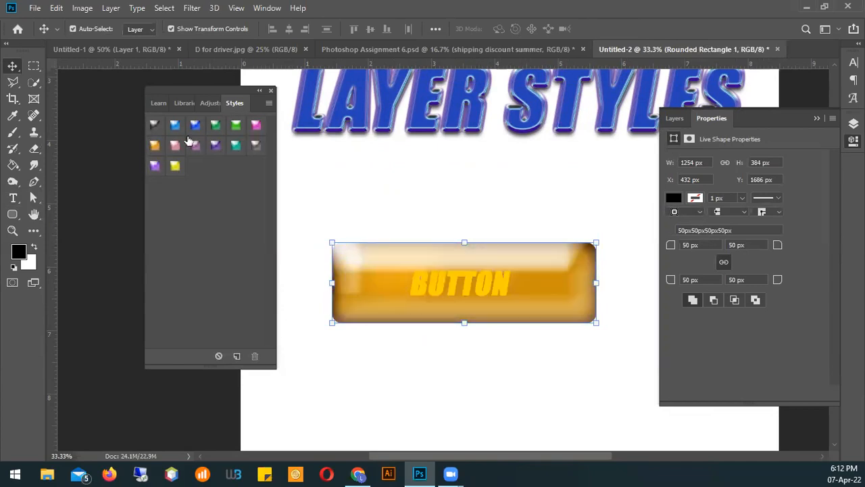
left_click(236, 124)
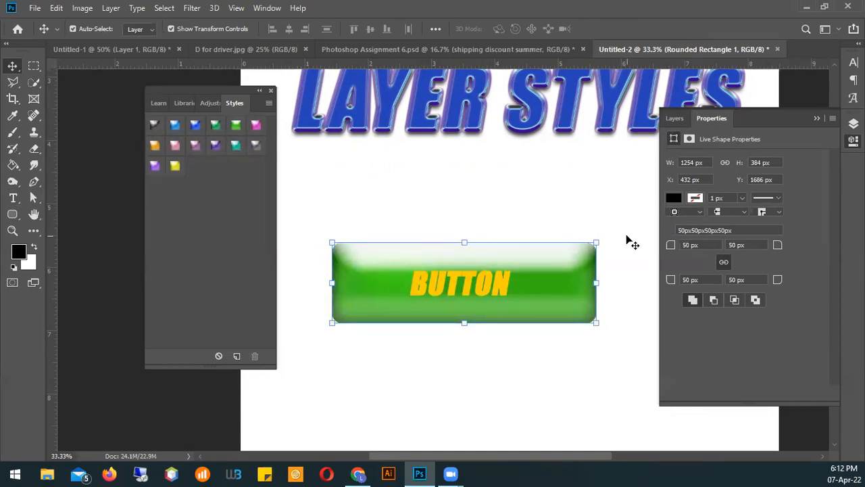
Step: Display the layer list and select the LAYER STYLES text layer with its list of effects in view
left_click(674, 118)
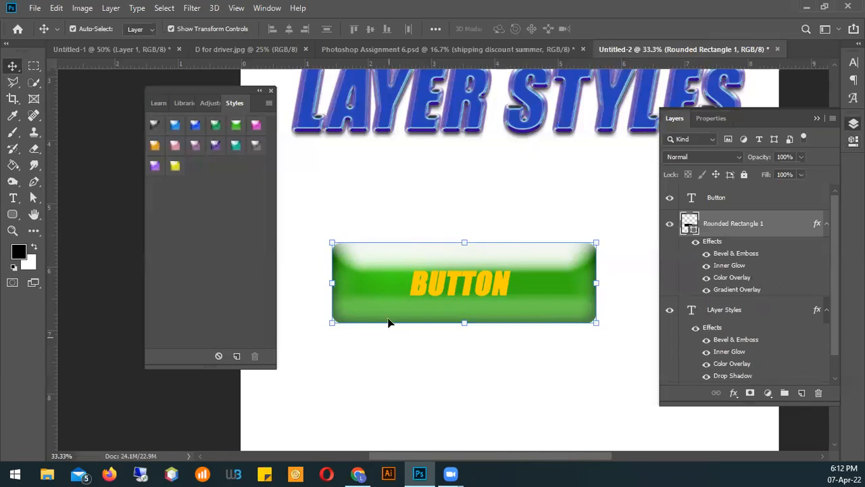
scroll(599, 212, "down", 1)
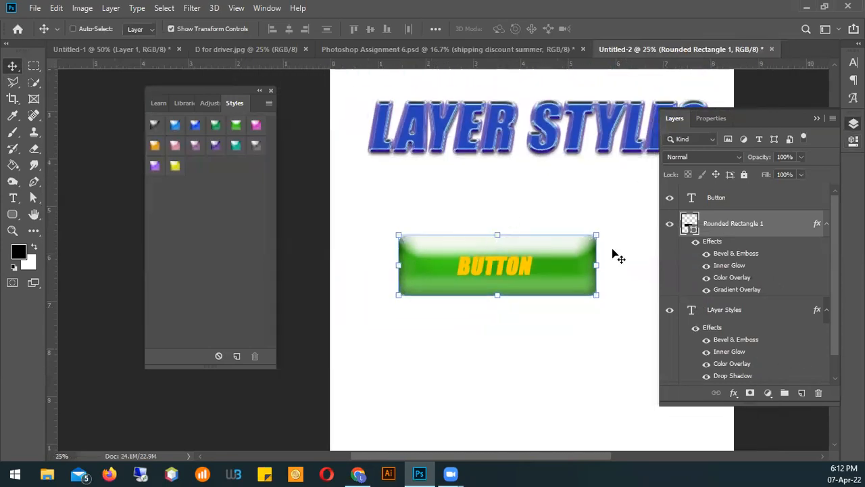
left_click(548, 135, "ctrl")
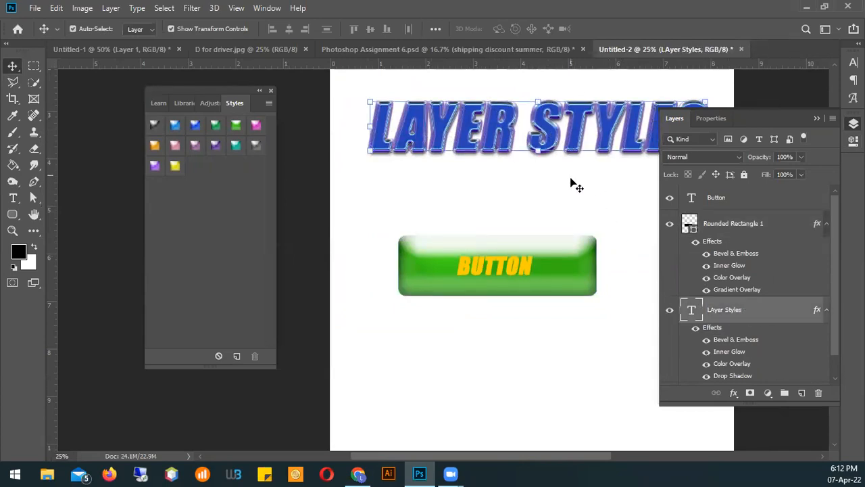
scroll(573, 181, "right", 3)
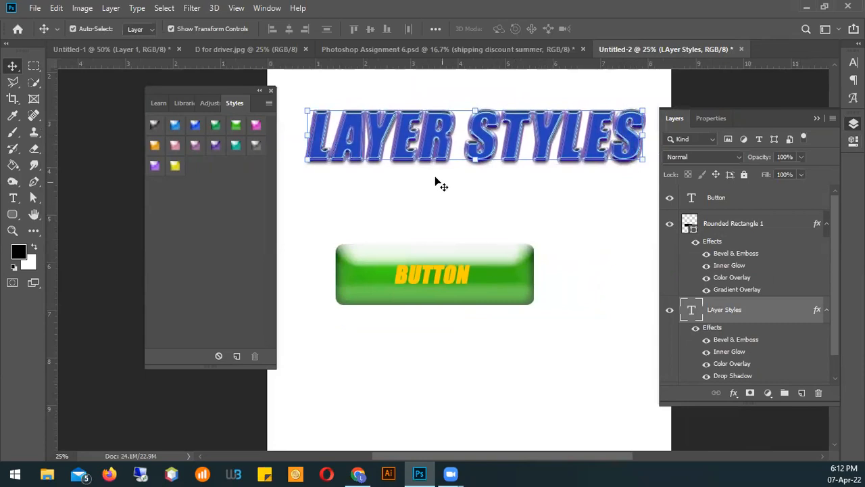
scroll(743, 282, "down", 1)
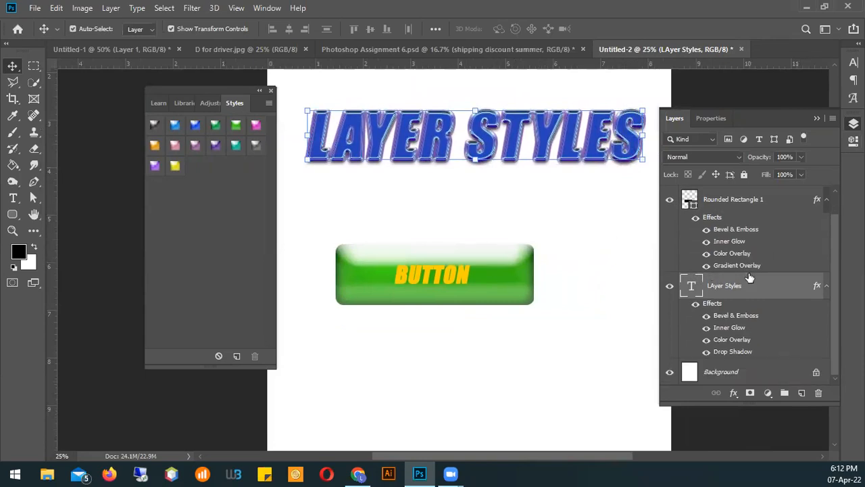
Step: Hide the Bevel & Emboss, Inner Glow, Color Overlay and Drop Shadow effects of the LAYER STYLES text layer one by one
left_click(706, 319)
left_click(706, 318)
left_click(706, 319)
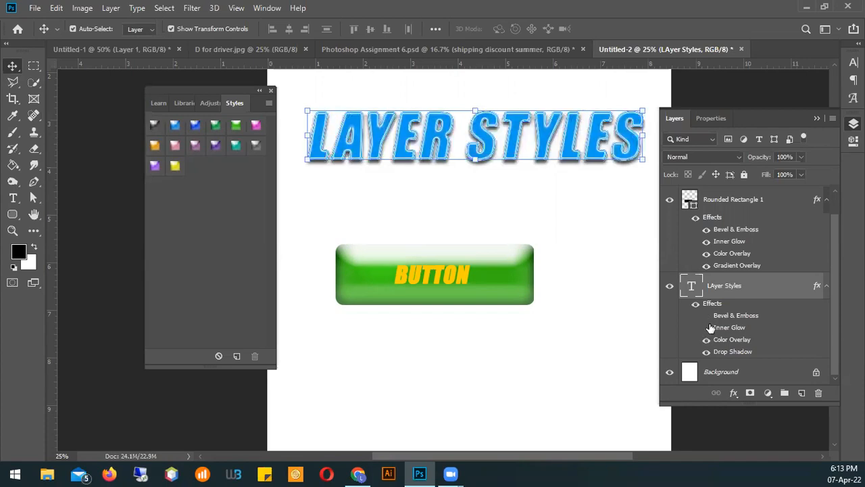
left_click(706, 327)
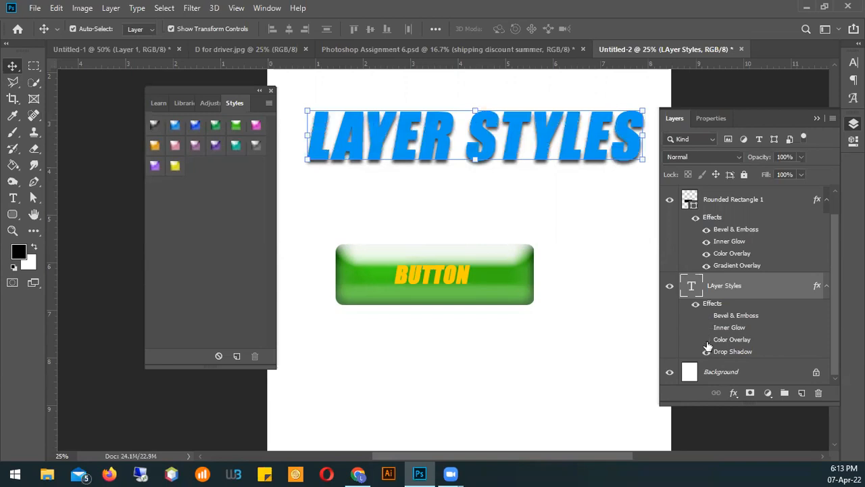
left_click(707, 343)
left_click(705, 353)
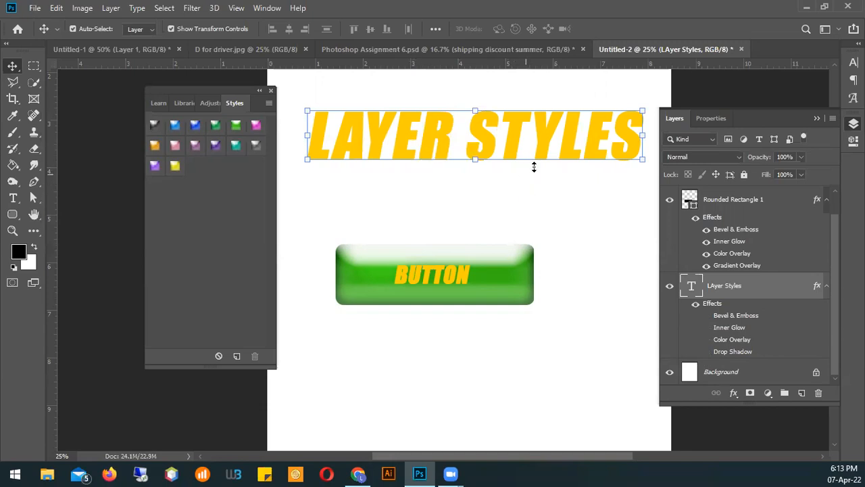
Step: Show the text layer's Drop Shadow, Color Overlay, Inner Glow and Bevel & Emboss effects again one by one, deselecting the layer along the way
left_click(706, 352)
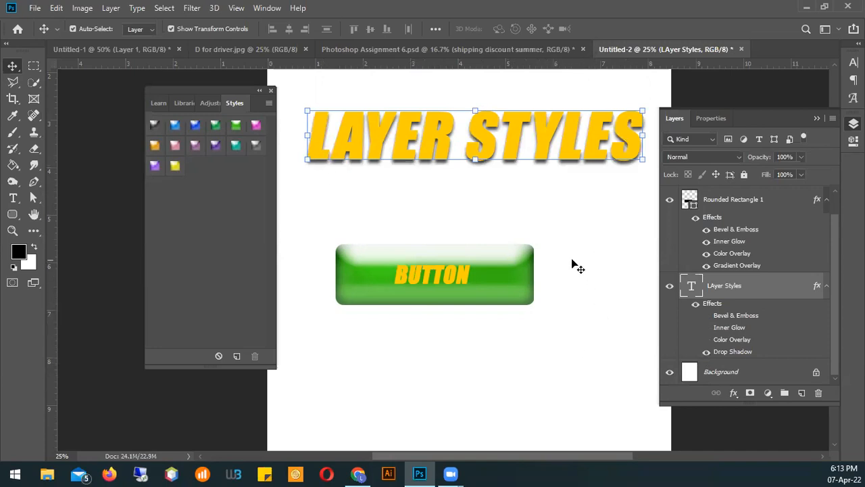
left_click(577, 308)
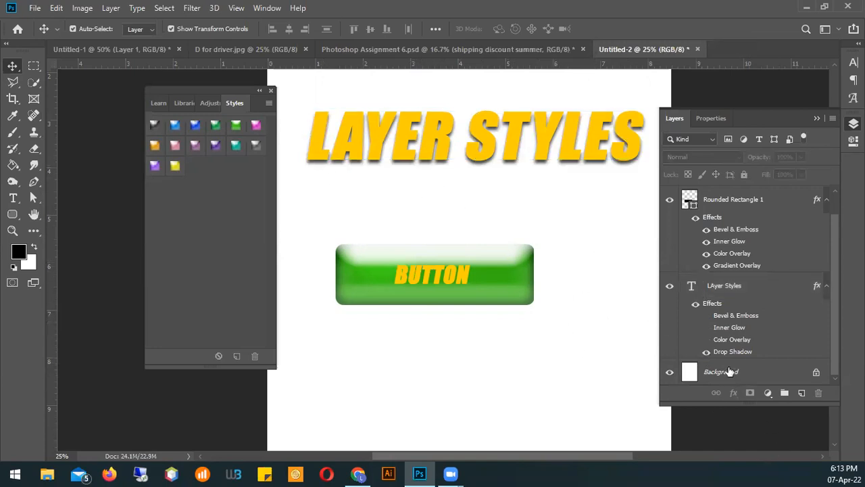
left_click(706, 340)
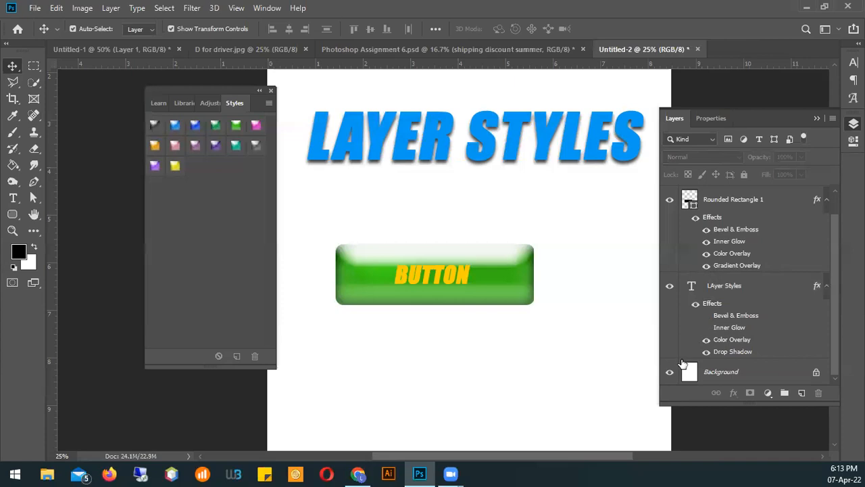
left_click(705, 328)
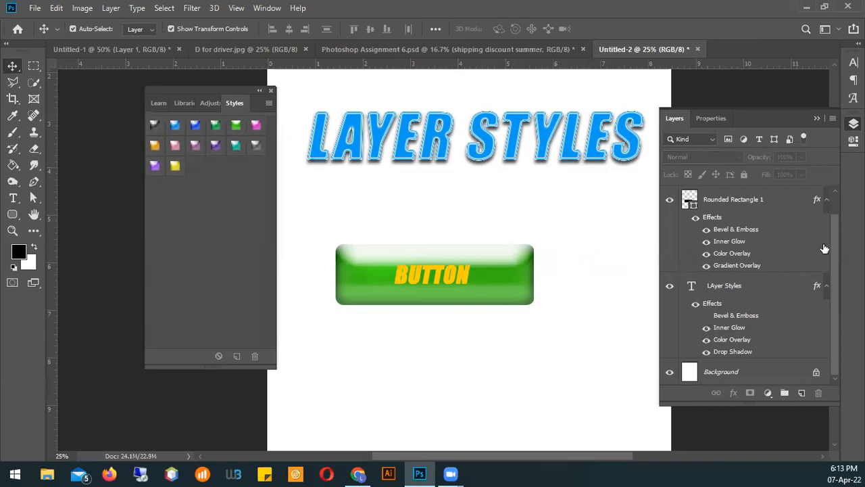
left_click(706, 316)
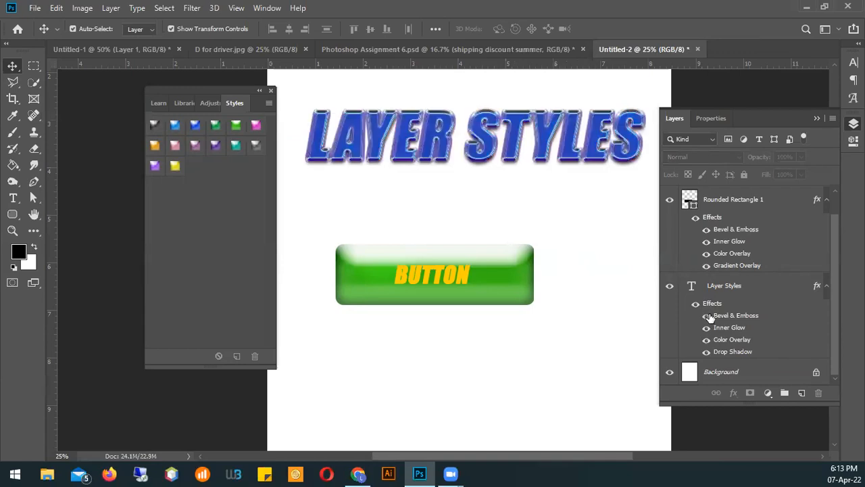
Step: Toggle Bevel & Emboss on the LAYER STYLES text to compare its look, leaving both it and Inner Glow hidden
left_click(707, 316)
left_click(707, 316)
left_click(709, 332)
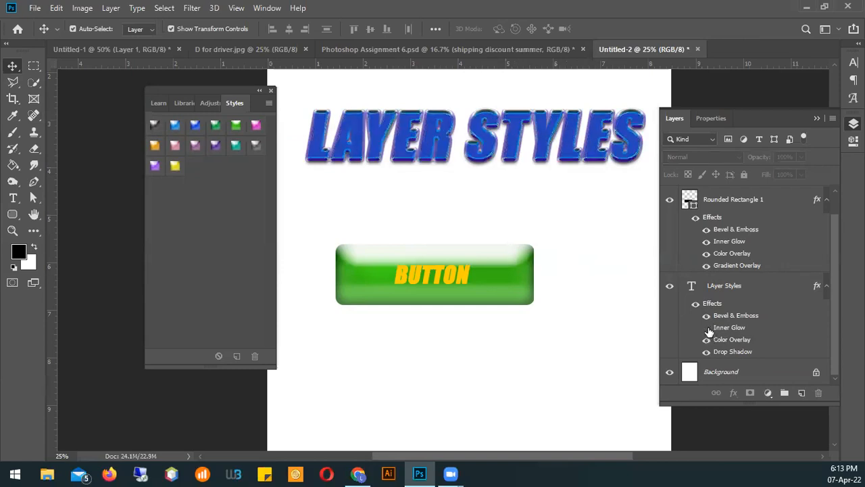
left_click(707, 316)
left_click(708, 316)
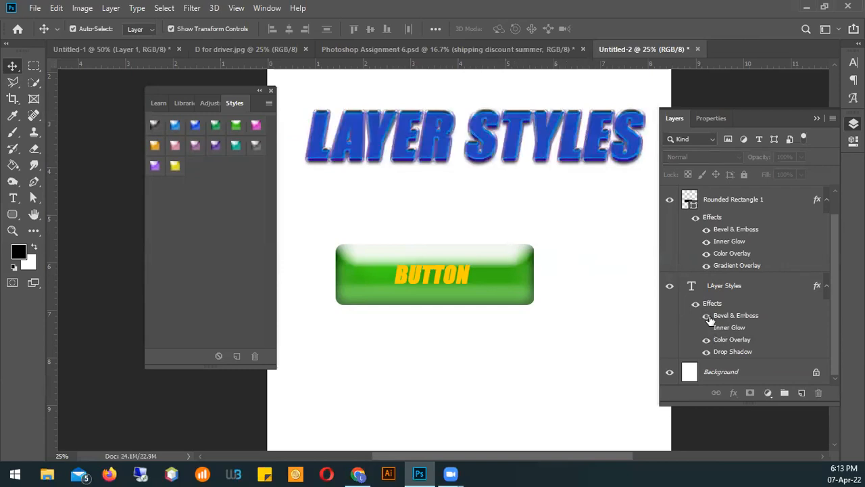
left_click(709, 317)
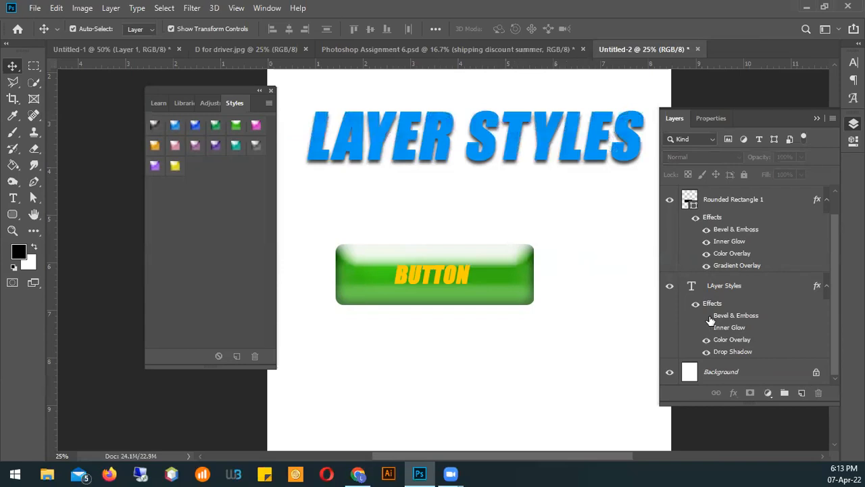
Step: Show Bevel & Emboss and Inner Glow on the LAYER STYLES text again, toggling Bevel & Emboss along the way to compare
left_click(707, 316)
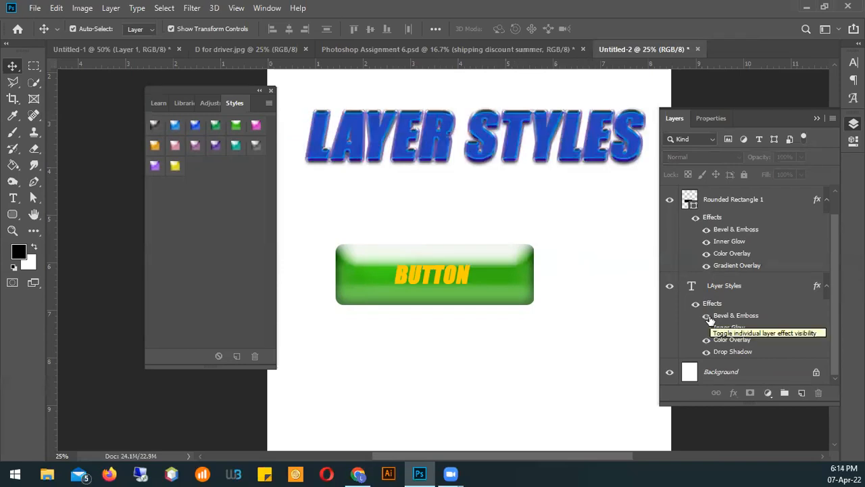
left_click(707, 317)
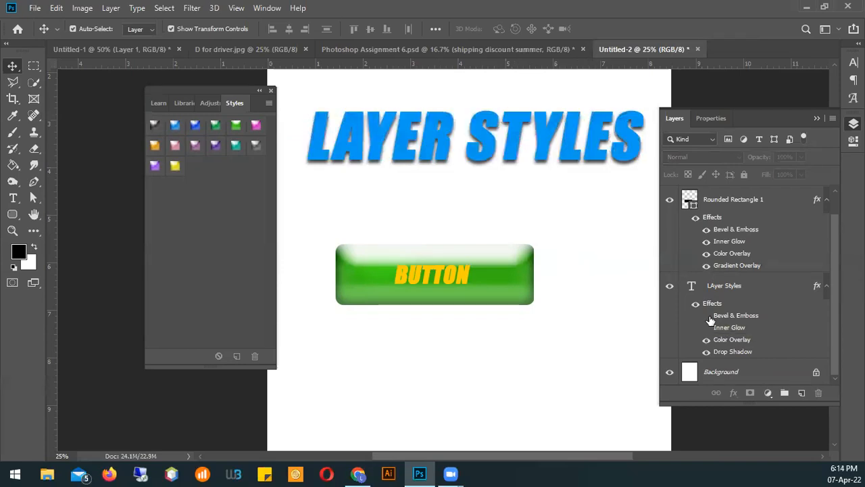
left_click(707, 316)
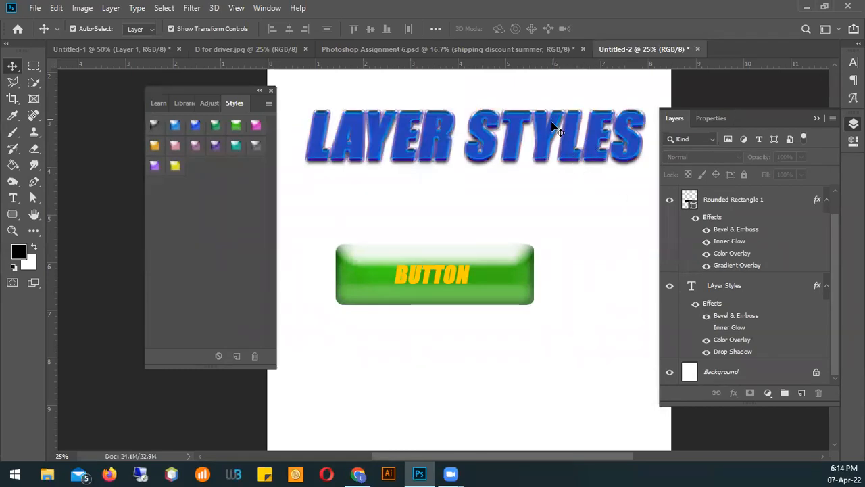
left_click(706, 230)
left_click(707, 230)
left_click(707, 328)
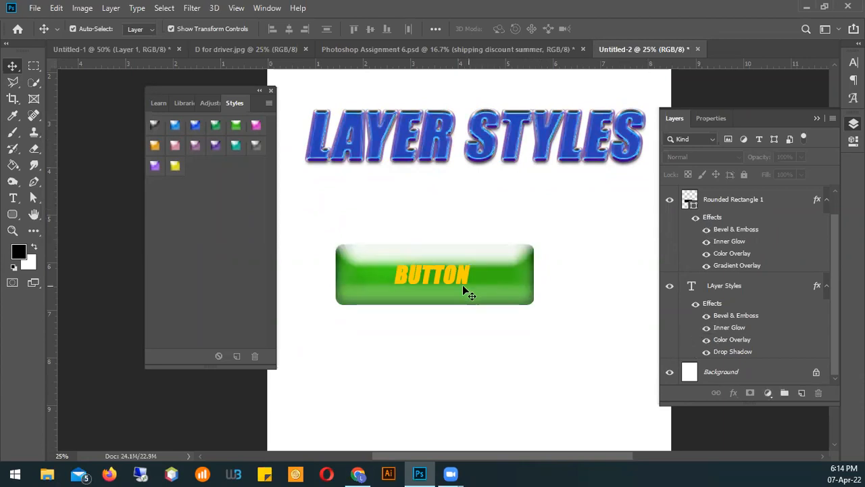
Step: Select the green button's rounded rectangle and hide the BUTTON text layer above it
left_click(514, 283)
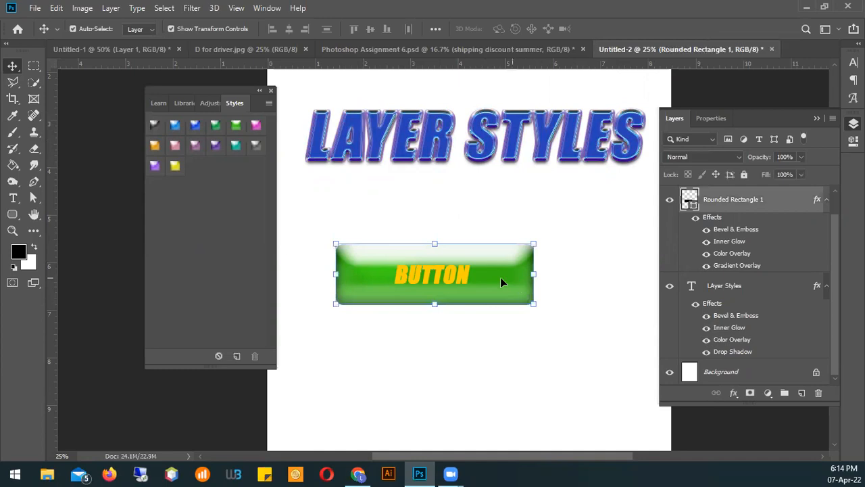
scroll(770, 262, "up", 1)
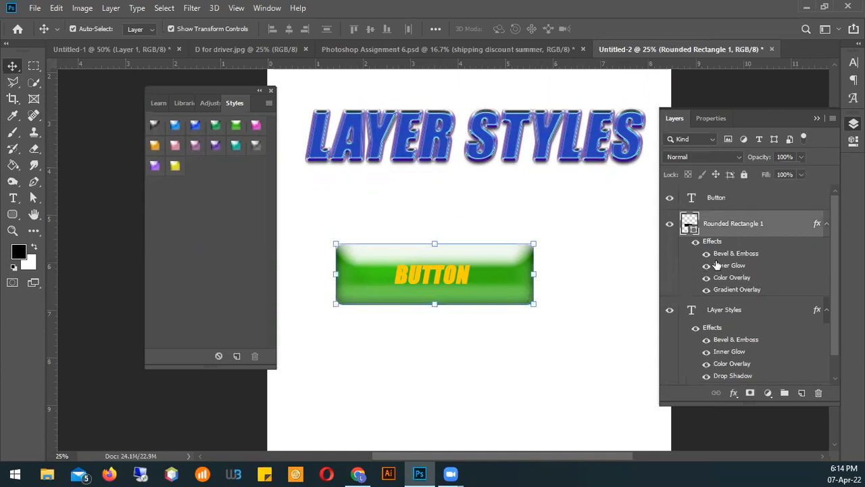
left_click(669, 197)
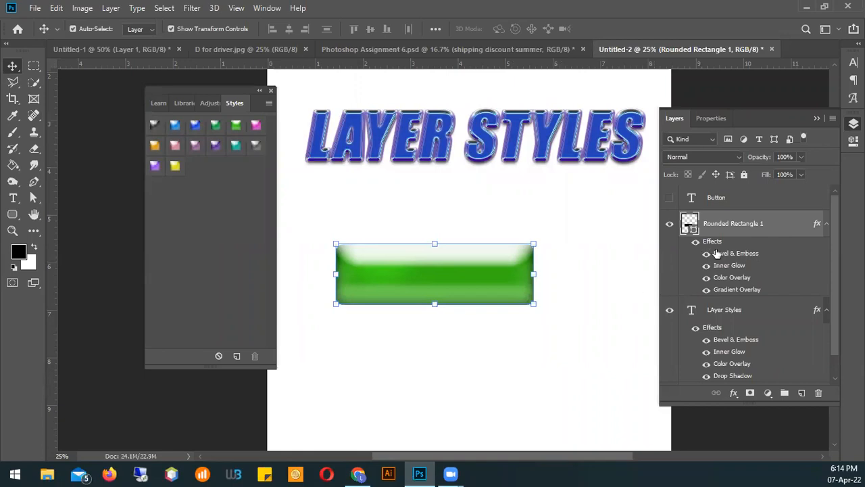
Step: Toggle the rounded rectangle's visibility off and on, and do the same for all its effects together, to compare
left_click(672, 227)
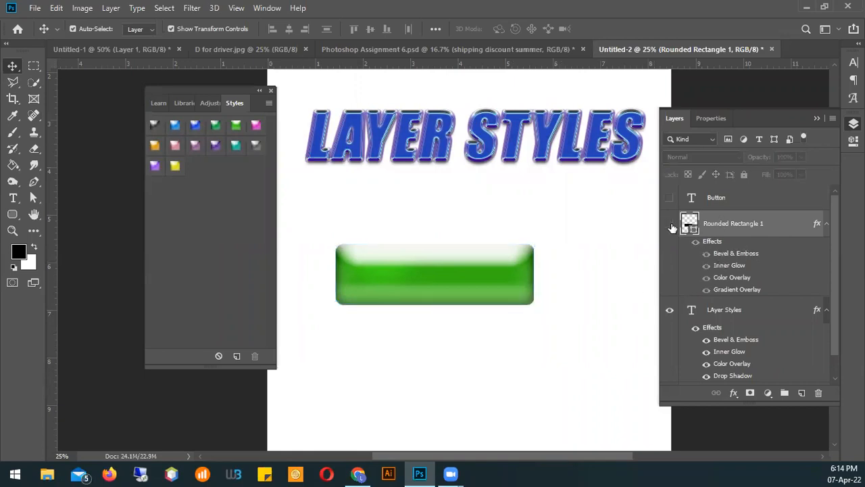
left_click(670, 226)
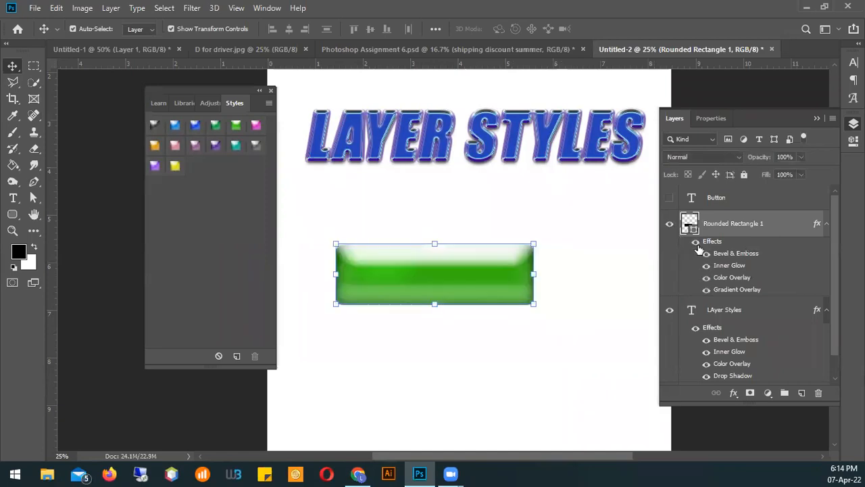
left_click(696, 243)
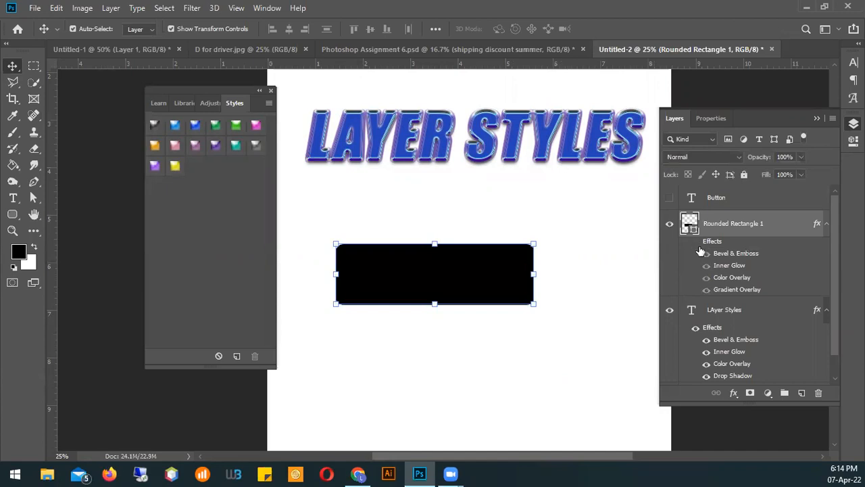
left_click(695, 242)
Step: Hide the rounded rectangle's Bevel & Emboss, Color Overlay, Gradient Overlay and Inner Glow effects one by one
left_click(706, 253)
left_click(706, 277)
left_click(707, 289)
left_click(707, 265)
Step: Show only the Gradient Overlay on the rounded rectangle, toggling it repeatedly to compare it with the plain black shape
left_click(706, 289)
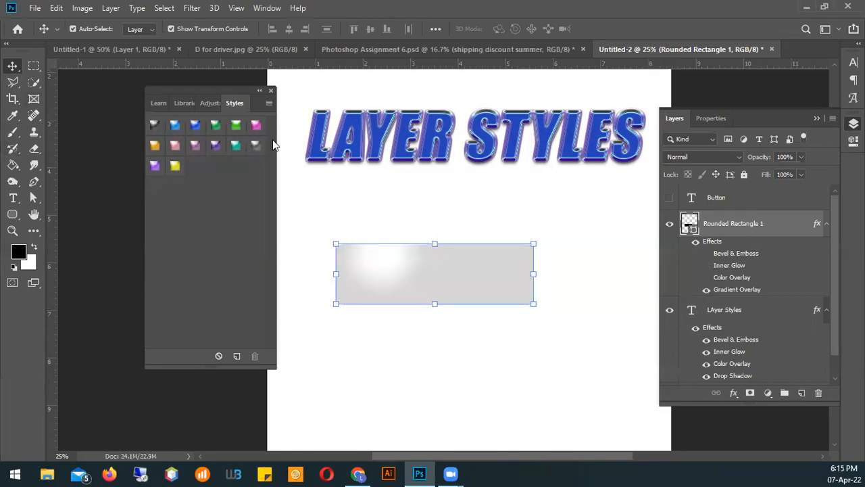
left_click(707, 293)
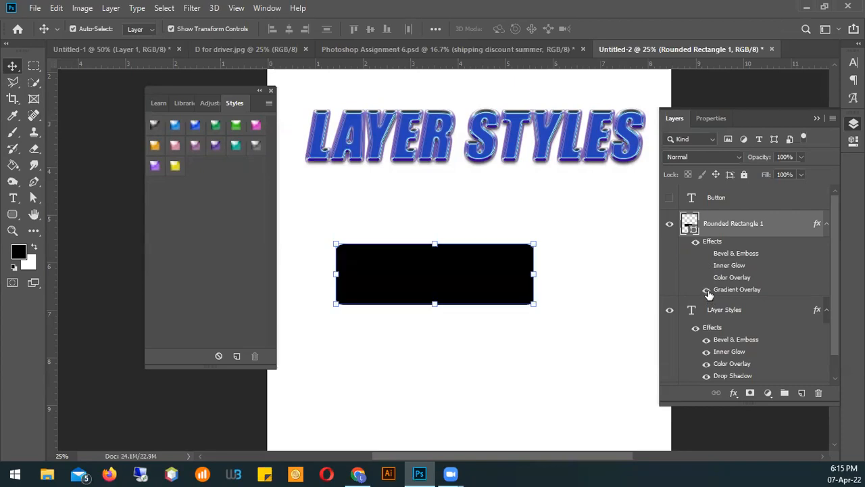
left_click(707, 291)
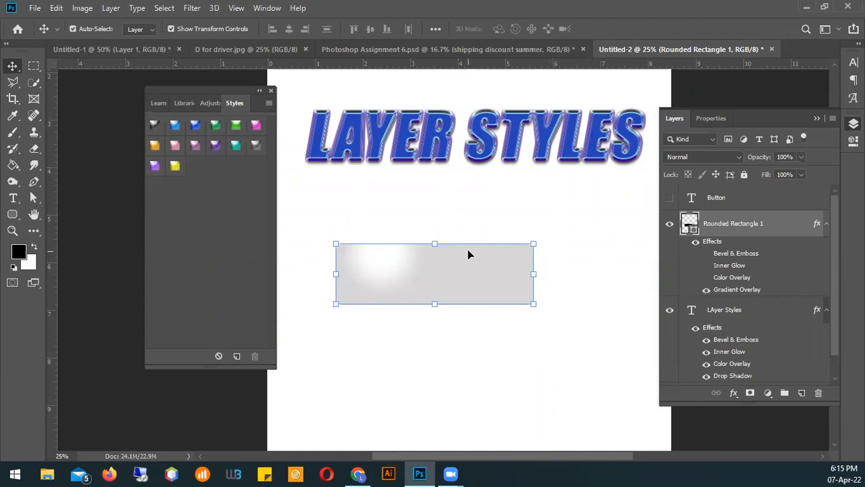
scroll(468, 254, "up", 1)
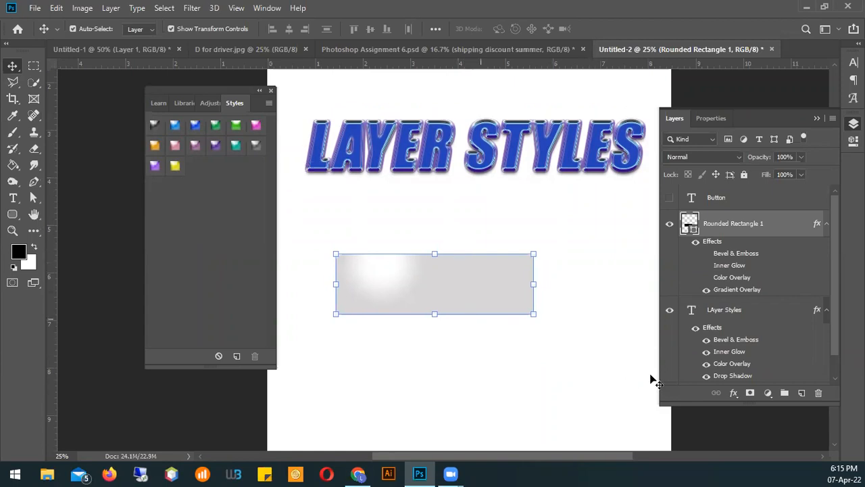
left_click(706, 289)
left_click(705, 290)
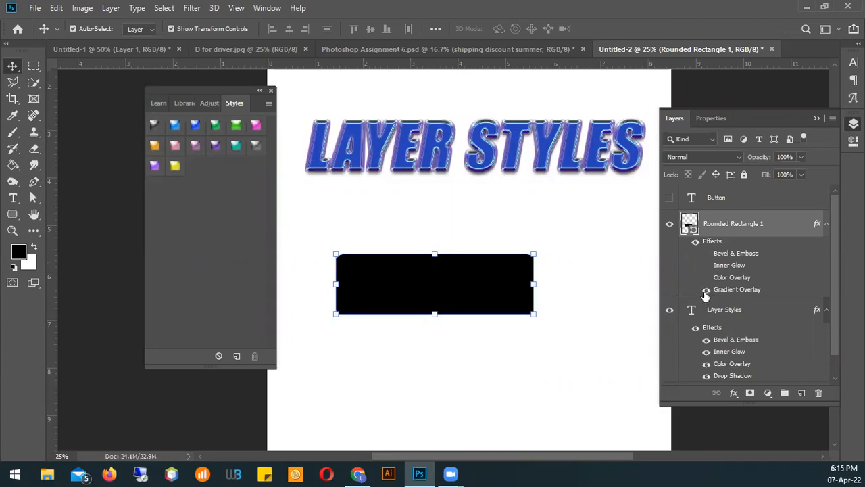
left_click(706, 292)
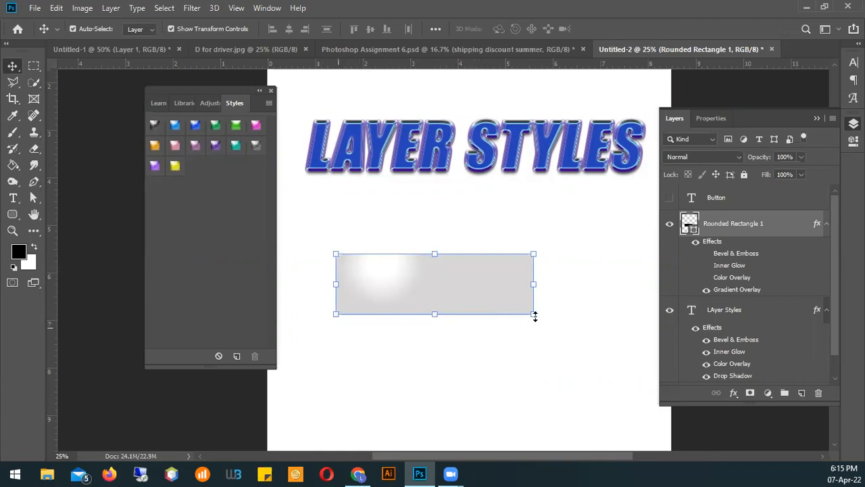
left_click(705, 290)
Step: Show the rounded rectangle's Color Overlay and toggle its Gradient Overlay to compare, leaving both effects shown
left_click(706, 277)
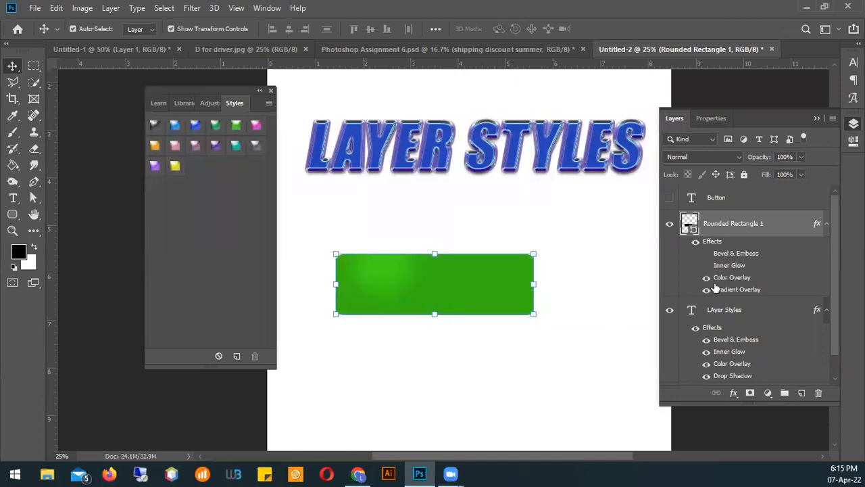
left_click(707, 289)
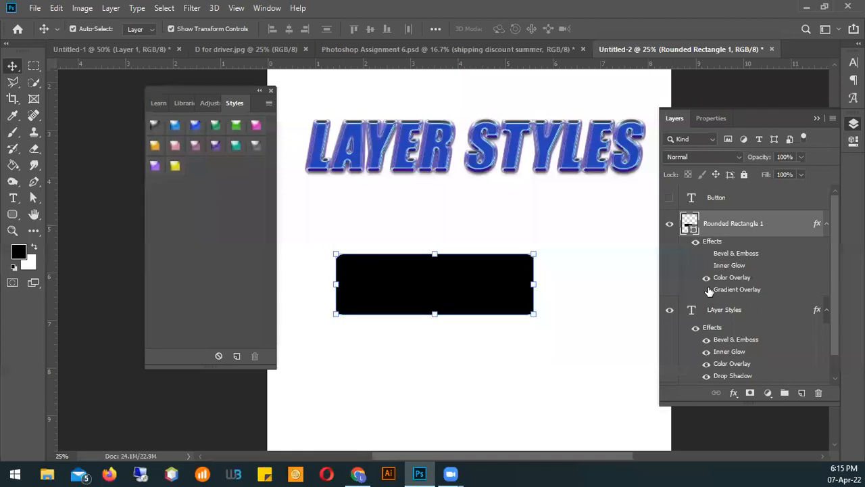
left_click(707, 290)
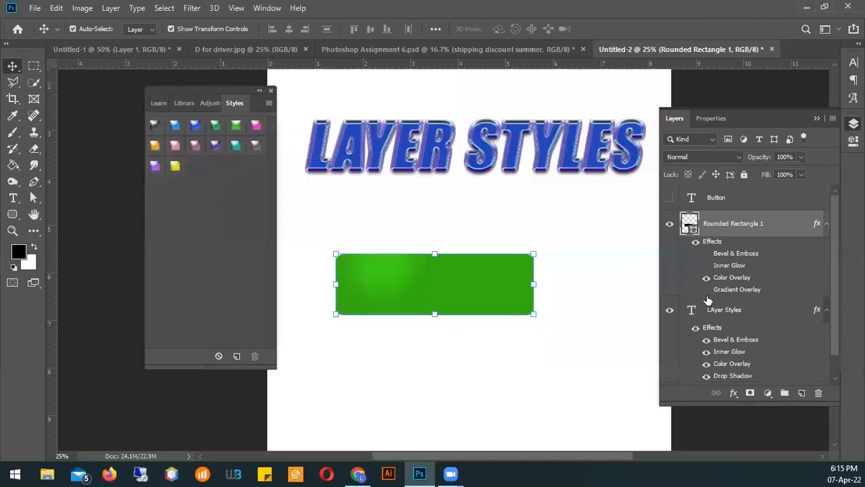
left_click(706, 292)
left_click(706, 291)
Step: Show the rounded rectangle's Inner Glow again, toggling it to compare the darkened edges
left_click(706, 266)
left_click(706, 266)
left_click(706, 266)
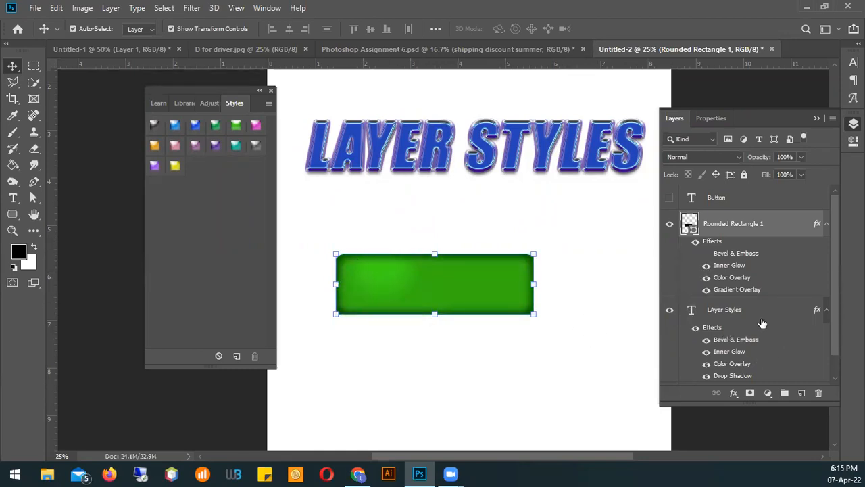
Step: Show the rounded rectangle's Bevel & Emboss again after toggling it to compare, deselect the shape and make the BUTTON text visible
left_click(706, 253)
left_click(708, 254)
left_click(706, 253)
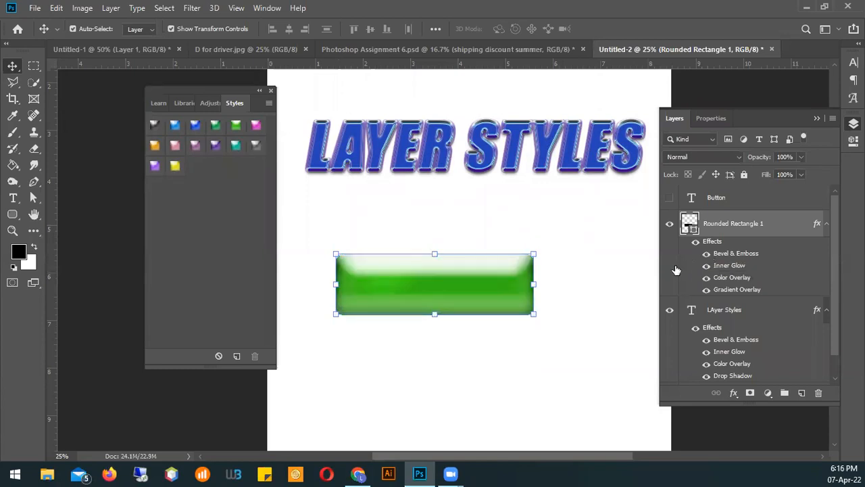
left_click(572, 301)
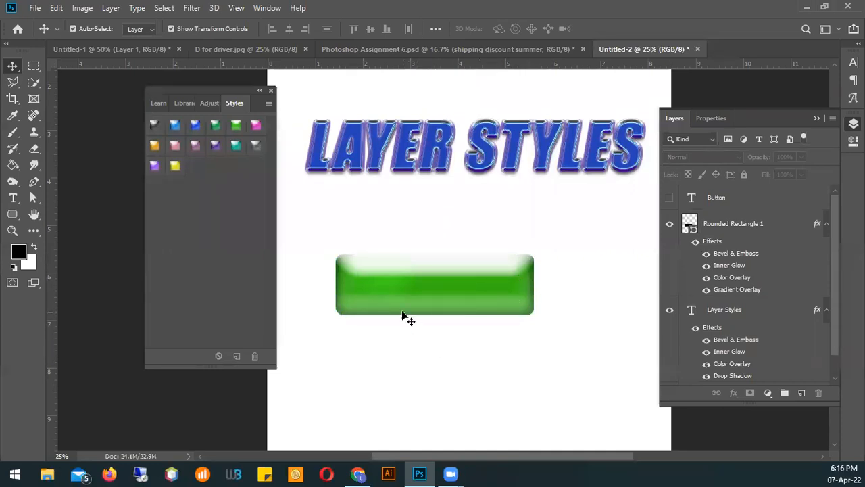
left_click(669, 197)
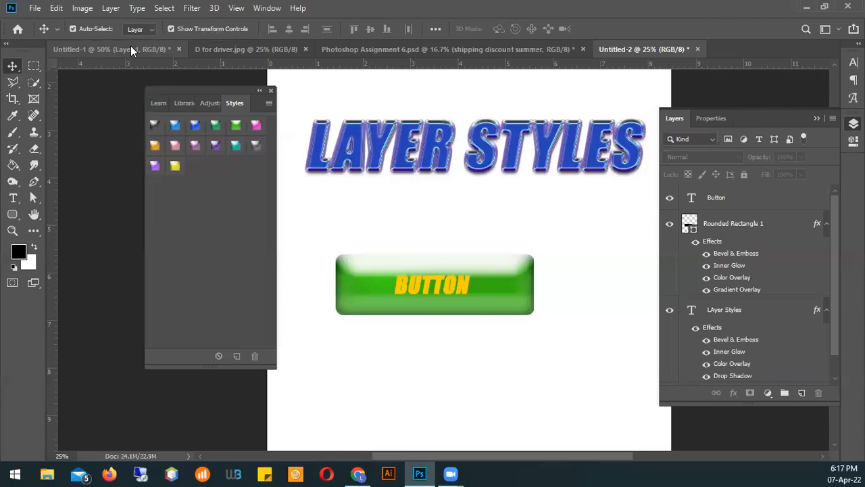
Step: Open the Bevel & Emboss settings of the rounded rectangle and move the dialog clear of the button
left_click(505, 293)
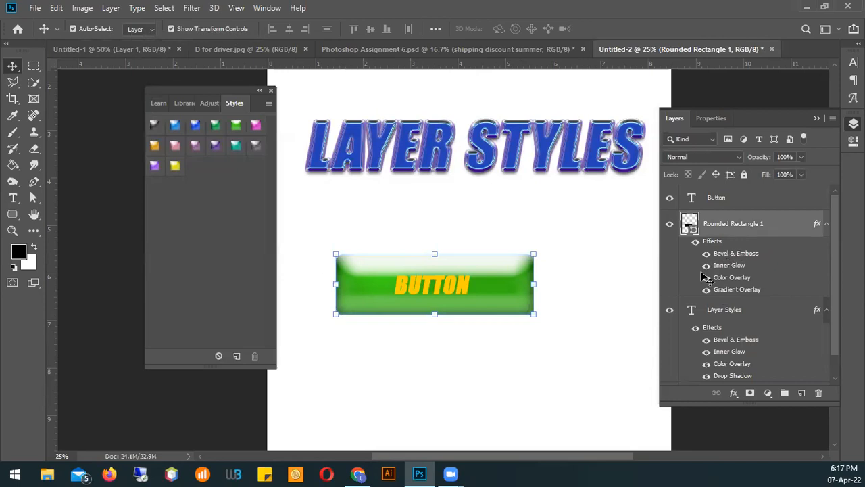
double_click(733, 254)
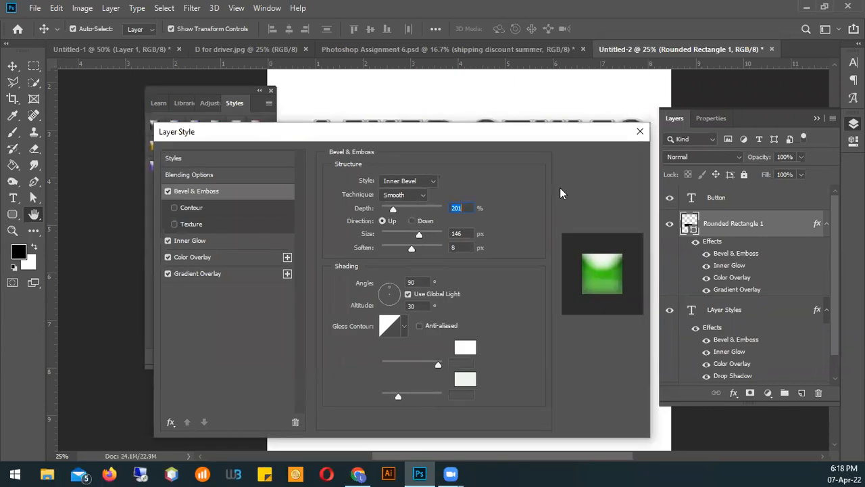
left_click_drag(254, 133, 679, 118)
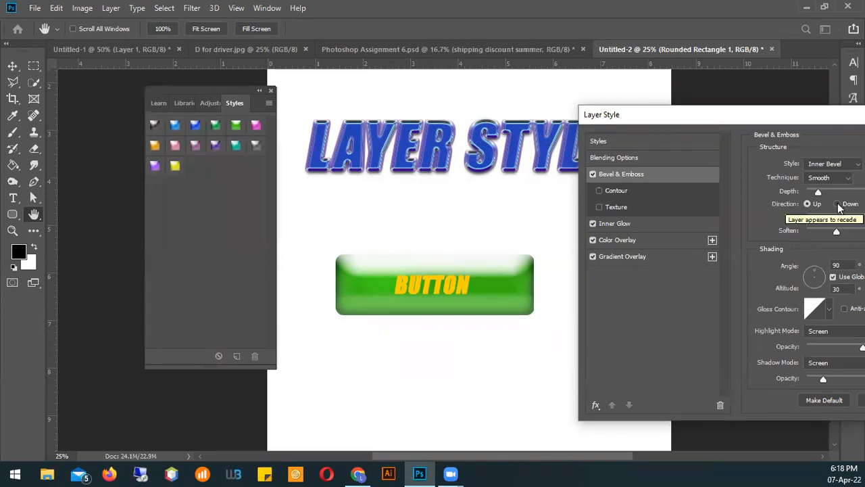
Step: Switch the bevel direction between Down and Up to compare, leave it at Up, and close the Layer Style dialog
left_click(837, 206)
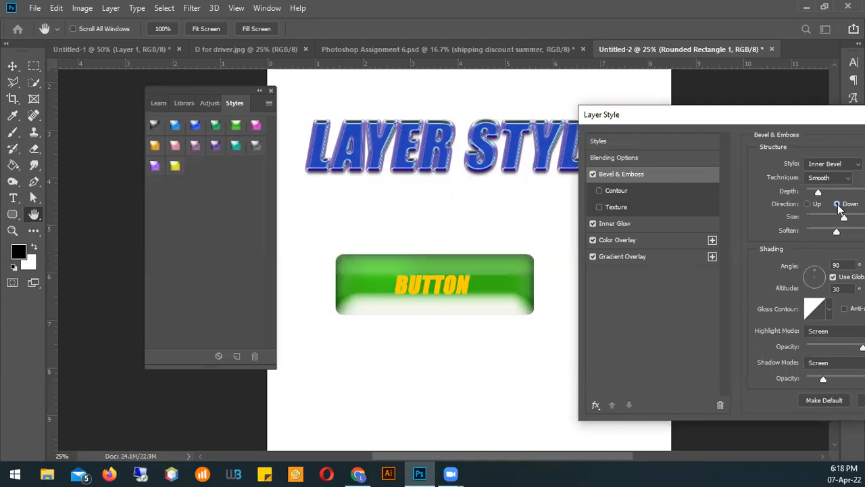
left_click(811, 204)
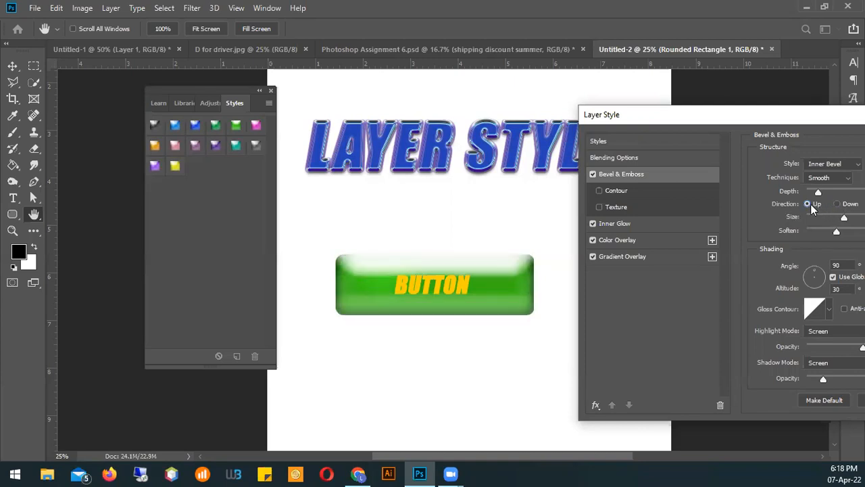
left_click(837, 204)
left_click(804, 204)
left_click_drag(730, 117, 725, 137)
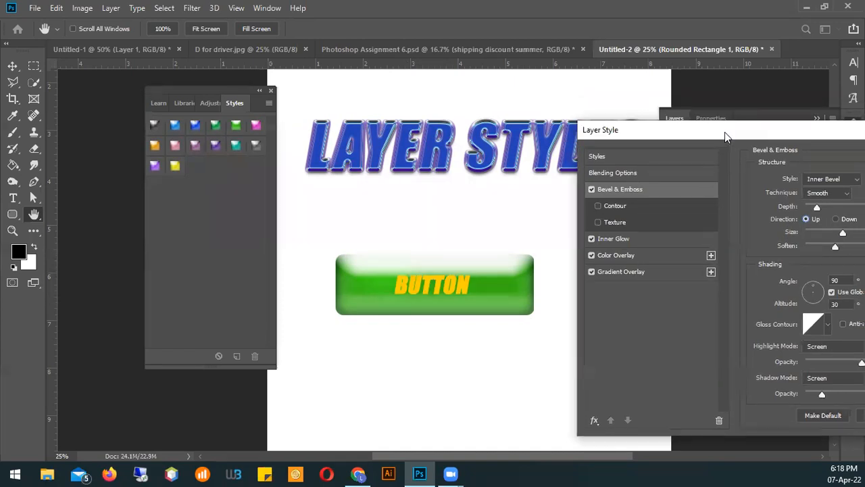
left_click_drag(725, 131, 620, 165)
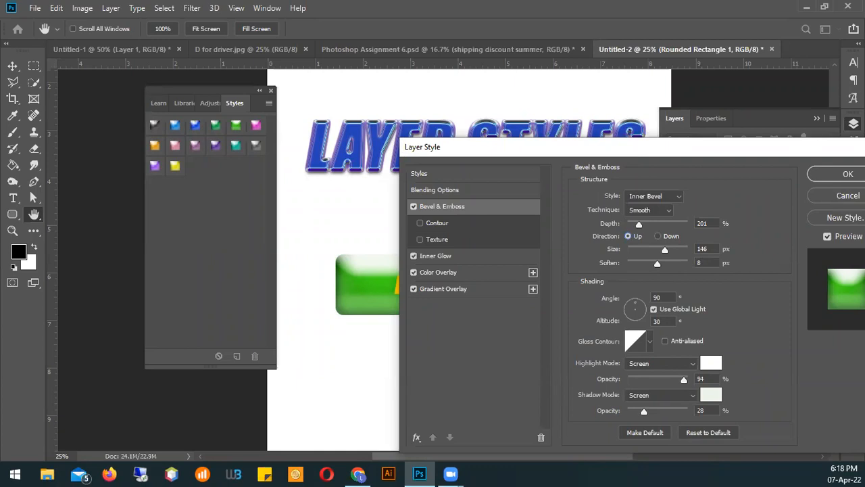
left_click(841, 207)
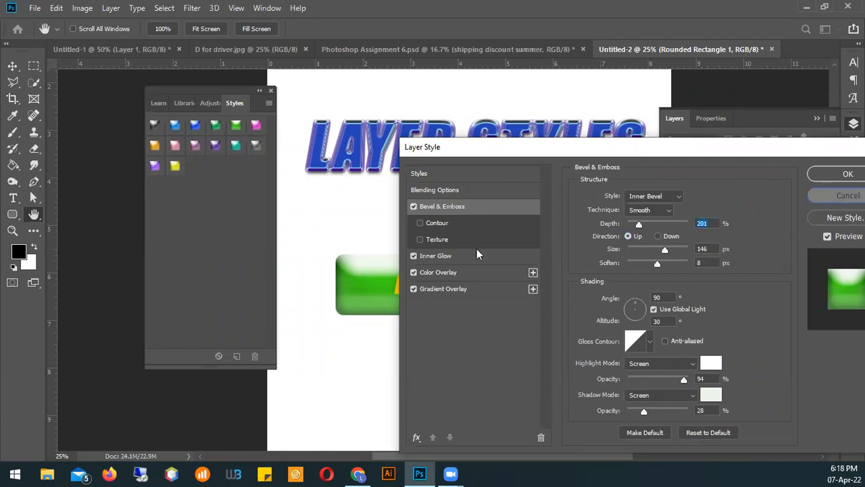
key("Return")
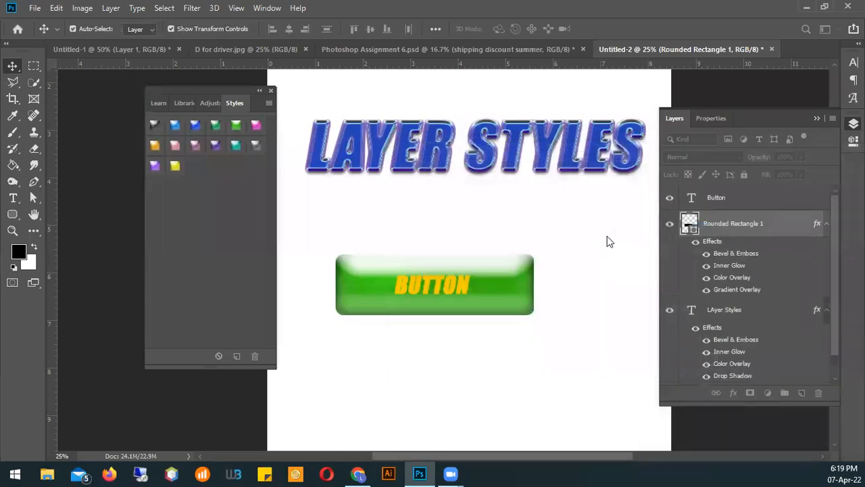
Step: Copy the green button with its BUTTON text into the Photoshop Assignment 6.psd poster, below the "TERMS AND CONDITIONS APPLY" text
left_click(494, 46)
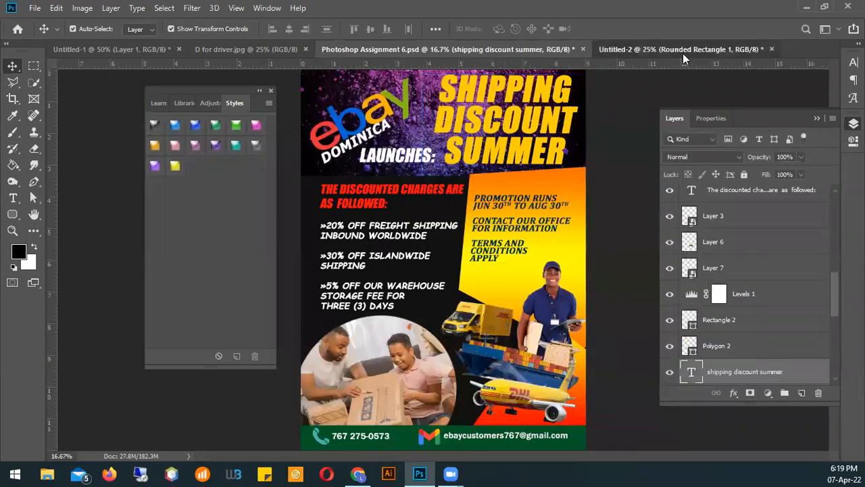
left_click(682, 49)
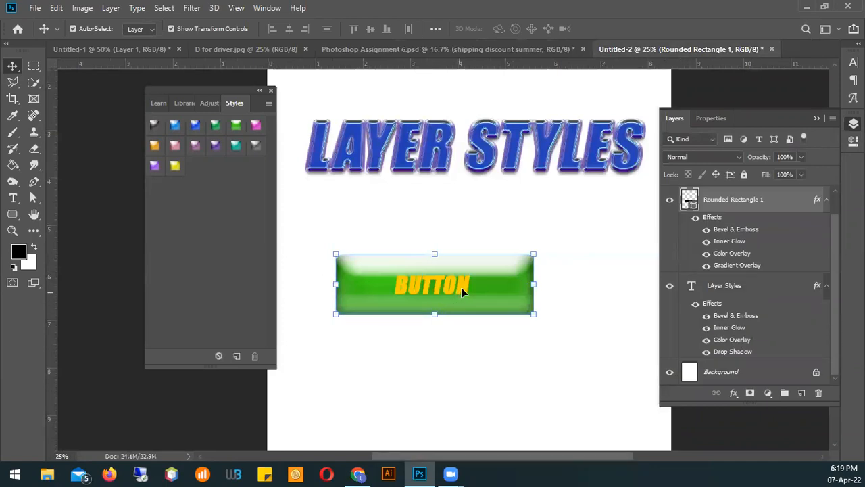
left_click_drag(463, 286, 510, 289)
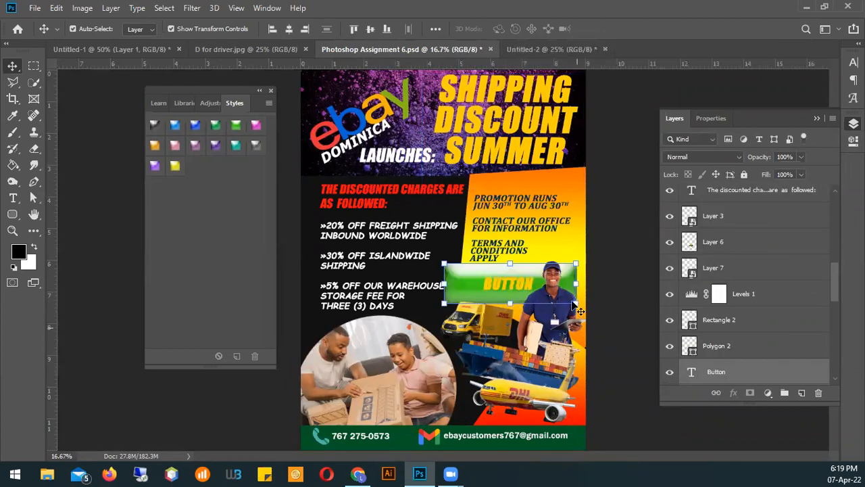
Step: Scale the green button and its BUTTON text down to fit below "TERMS AND CONDITIONS APPLY" and select the button's text
left_click_drag(575, 302, 531, 287)
key("Return")
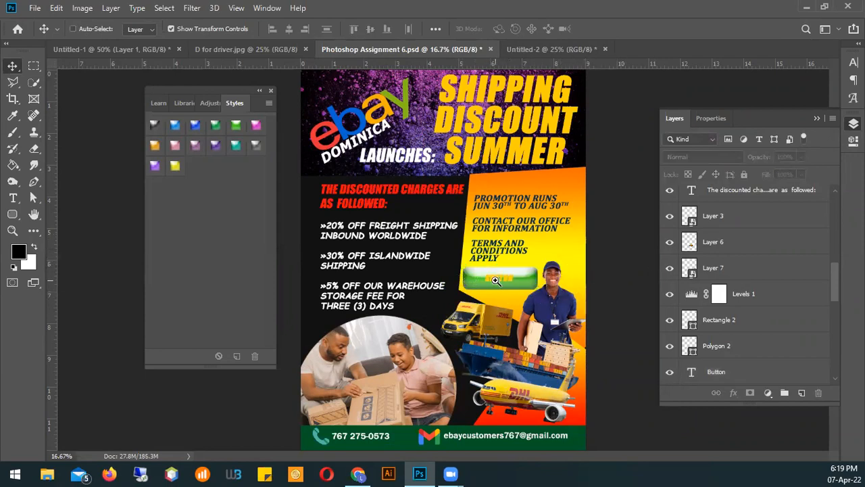
scroll(466, 281, "up", 2)
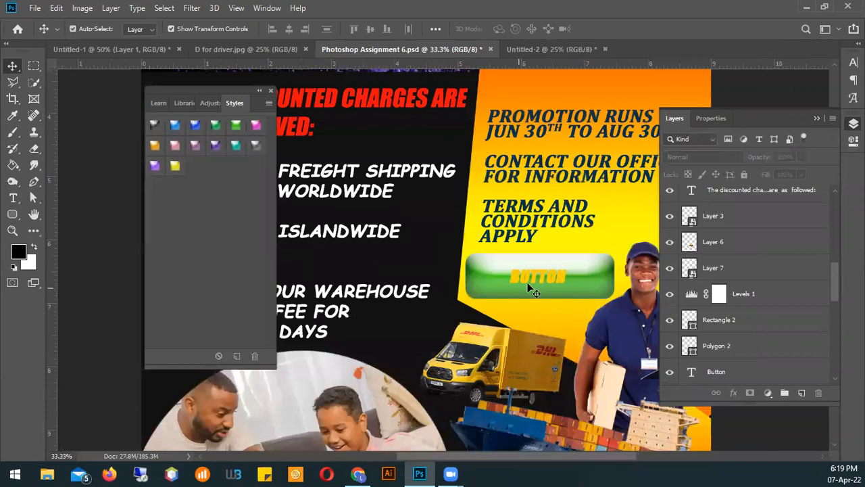
left_click(532, 288)
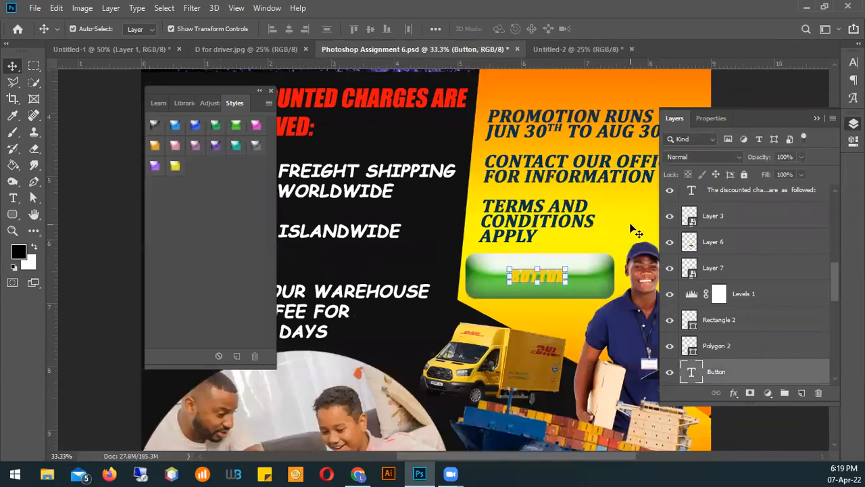
left_click(635, 232)
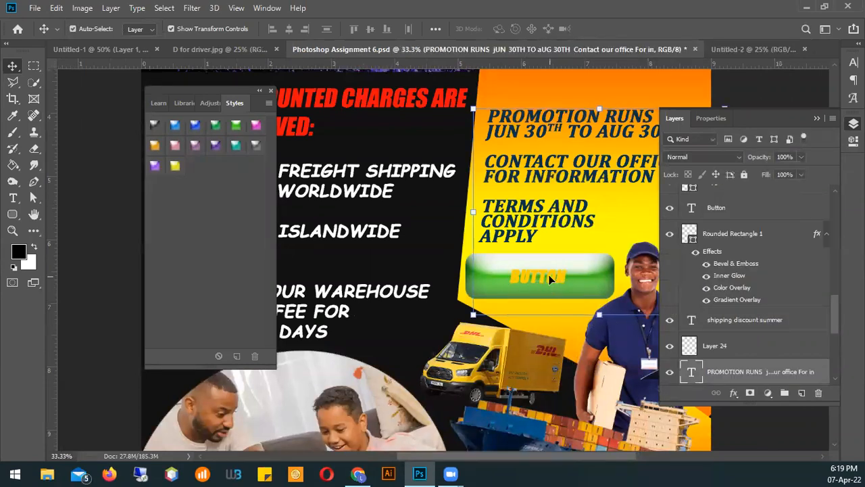
left_click(549, 275)
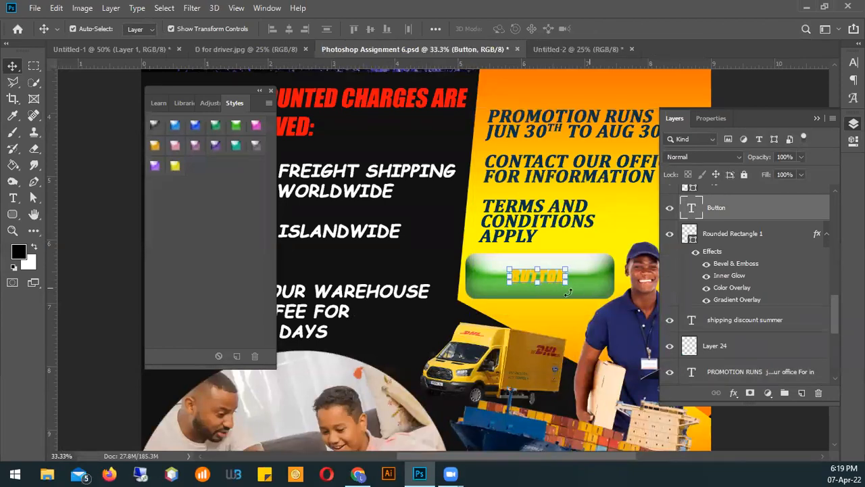
Step: Locate the Save for Web (Legacy) export option without running it, and deselect the button text
left_click(35, 8)
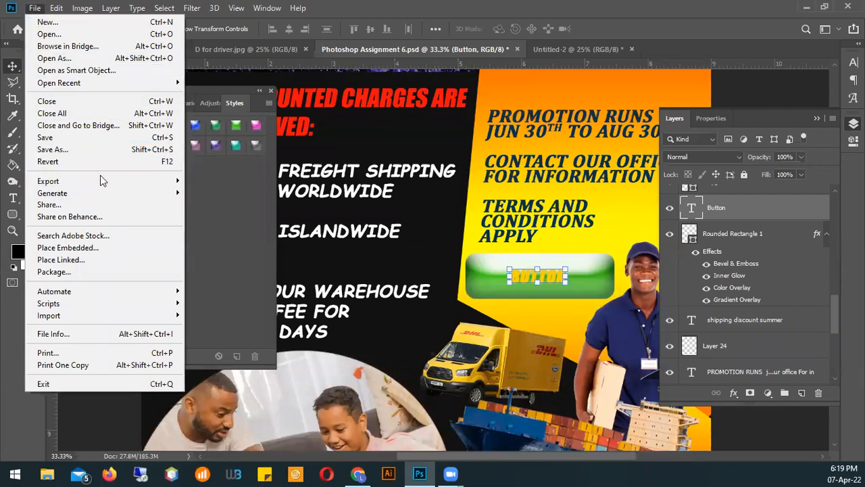
mouse_move(98, 180)
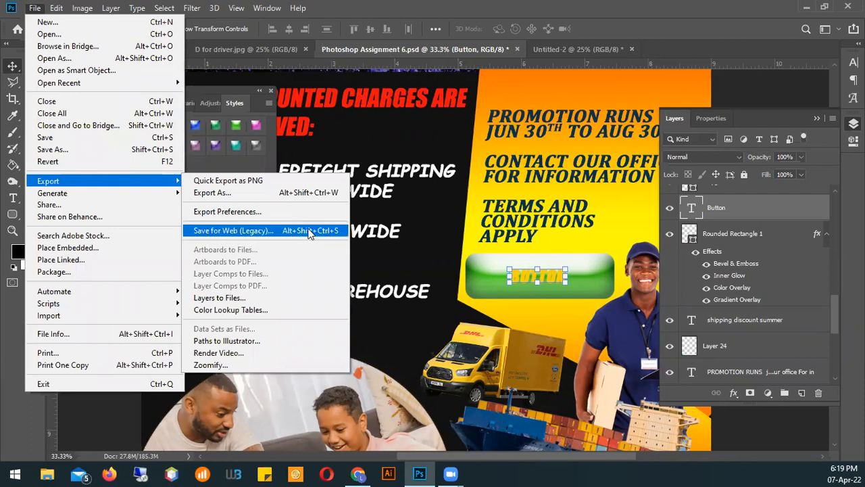
left_click(232, 230)
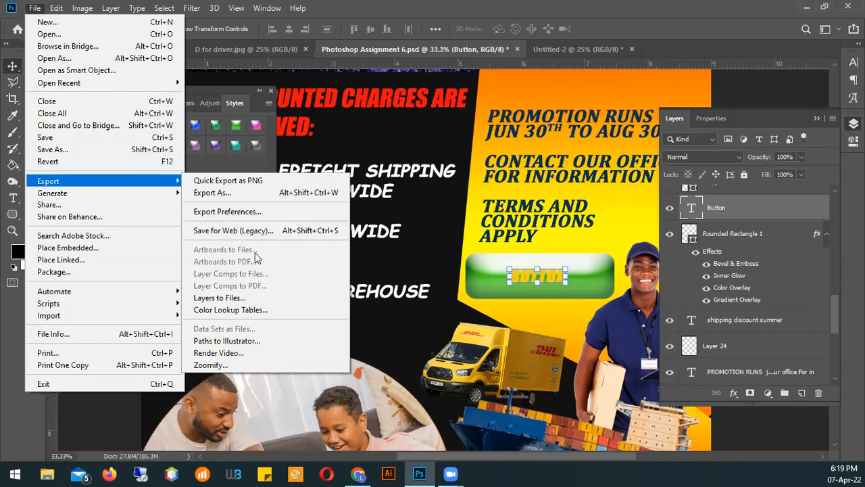
left_click(357, 13)
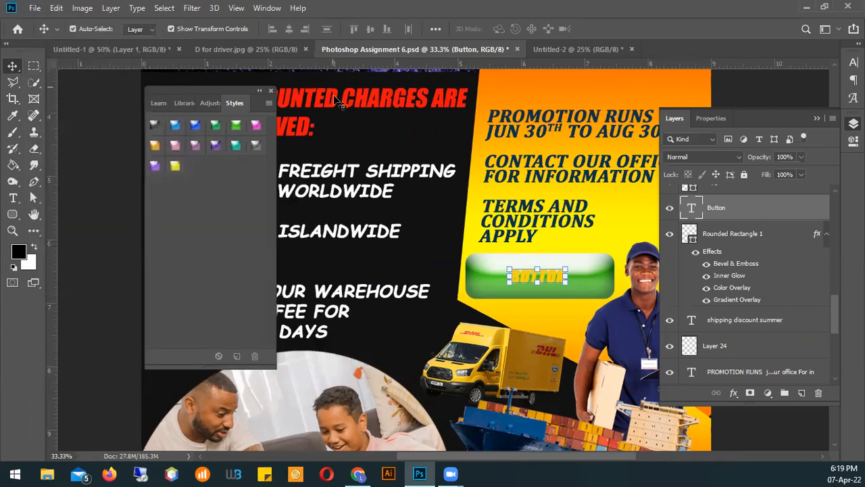
left_click(744, 100)
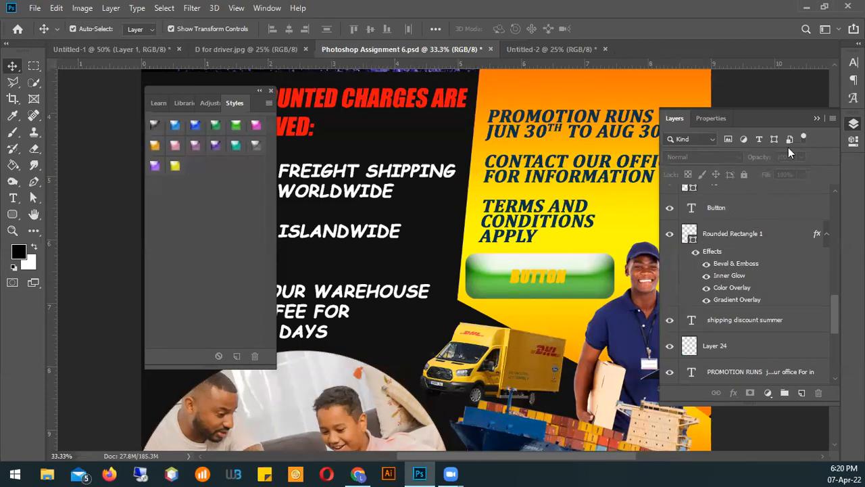
Step: Close D for driver.jpg, look through Untitled-1 and Untitled-2, and return to the Photoshop Assignment 6.psd poster
left_click(271, 50)
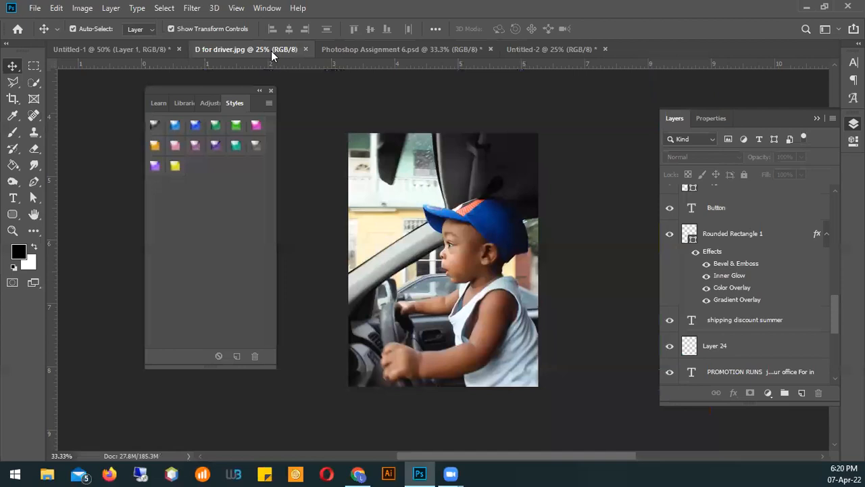
left_click(305, 49)
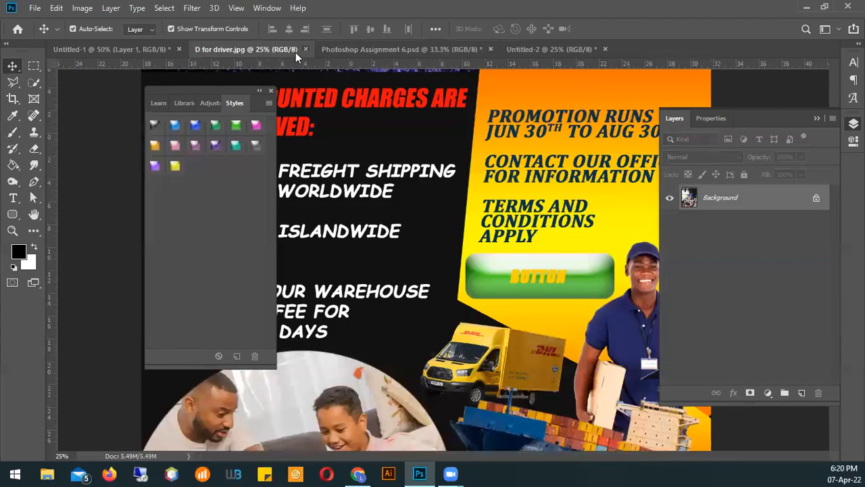
left_click(114, 49)
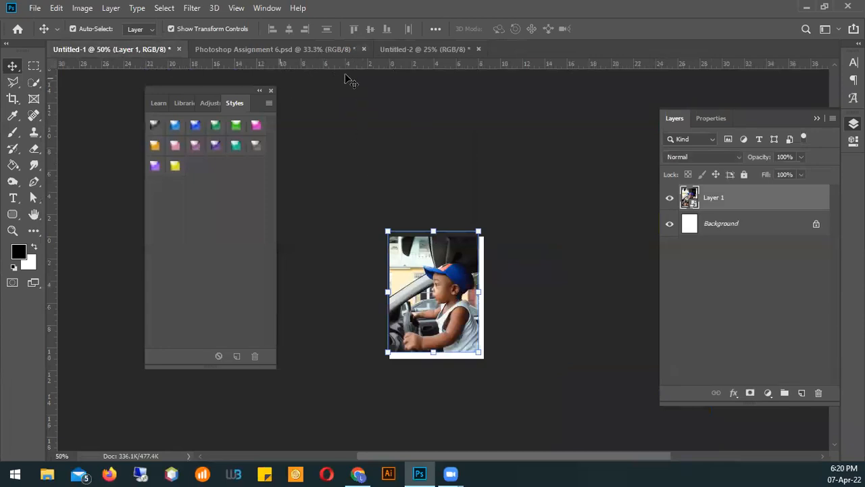
left_click(404, 52)
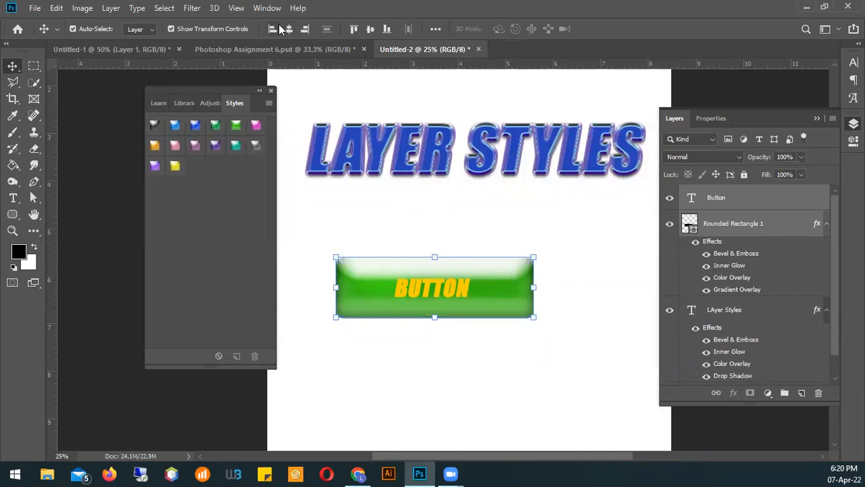
left_click(287, 55)
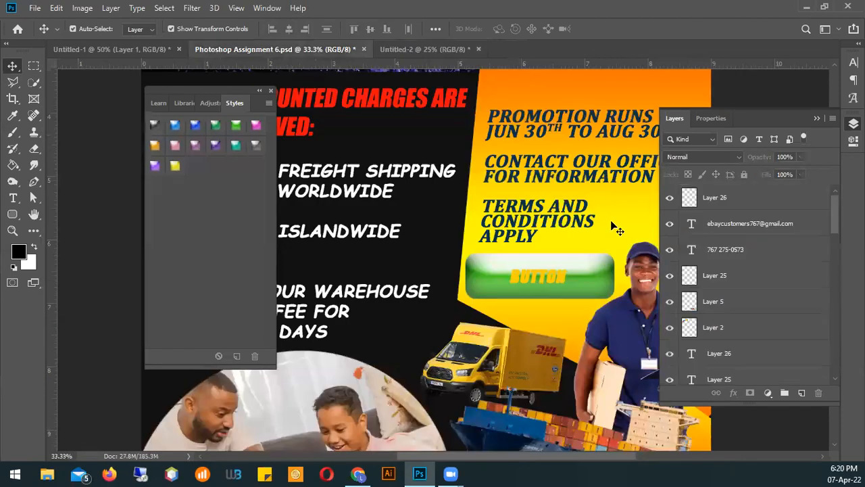
Step: Delete the BUTTON text and the green rounded rectangle from the poster
left_click(552, 277)
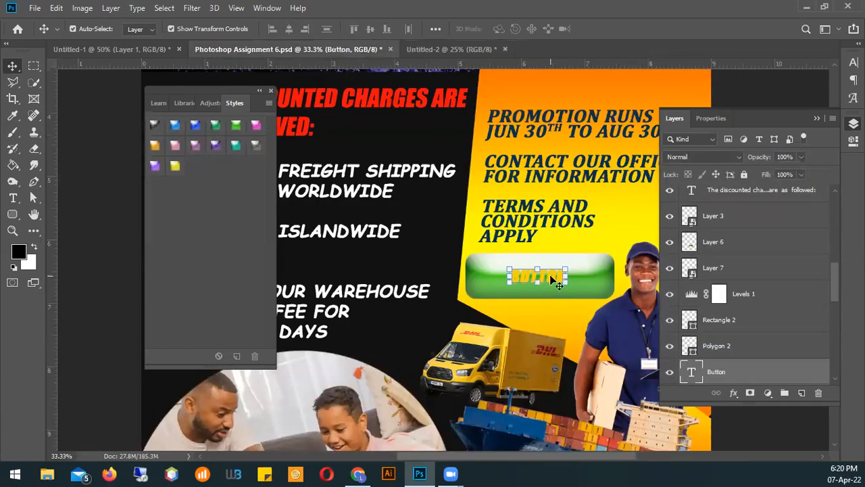
key("Delete")
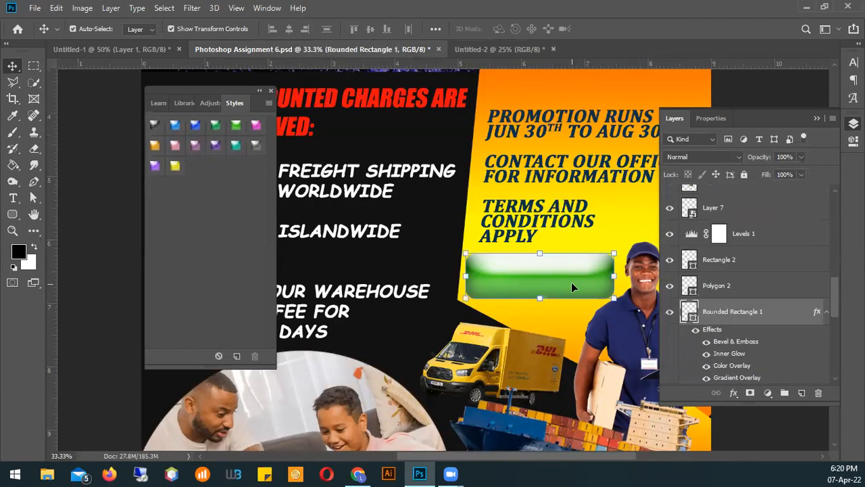
key("Delete")
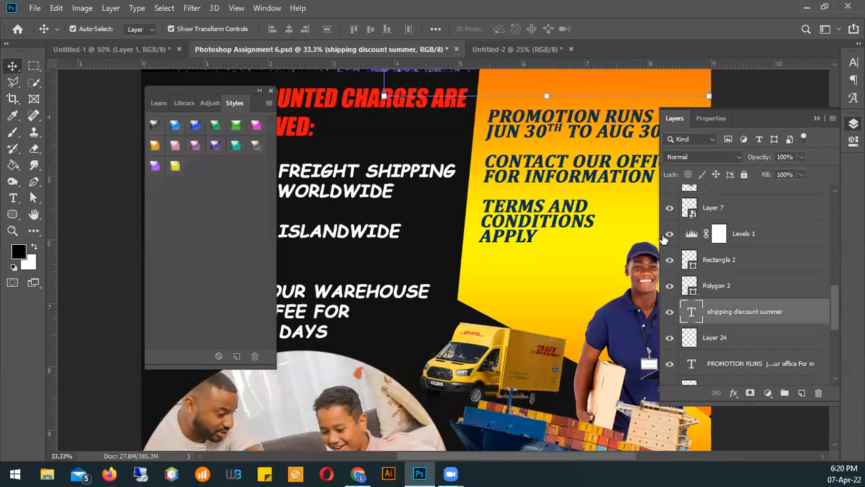
Step: Clear the poster of panels by narrowing Layers and docking the Styles group as icons, and deselect the heading text
left_click_drag(660, 243, 773, 243)
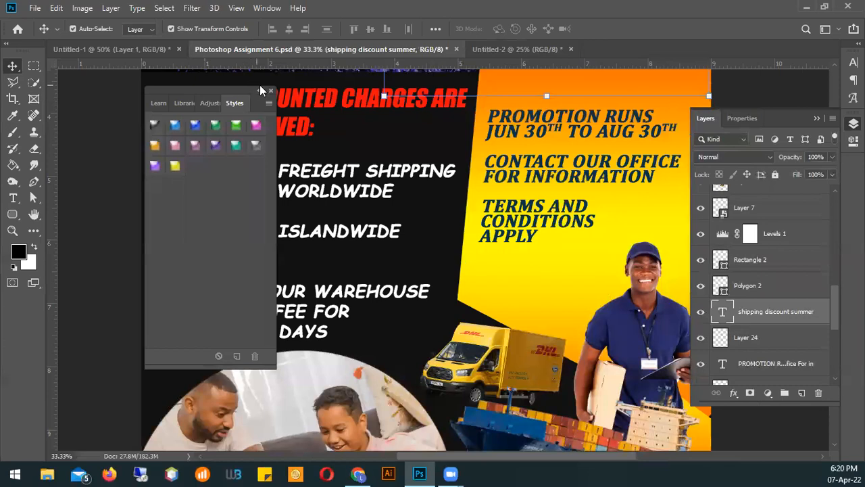
left_click_drag(241, 90, 853, 202)
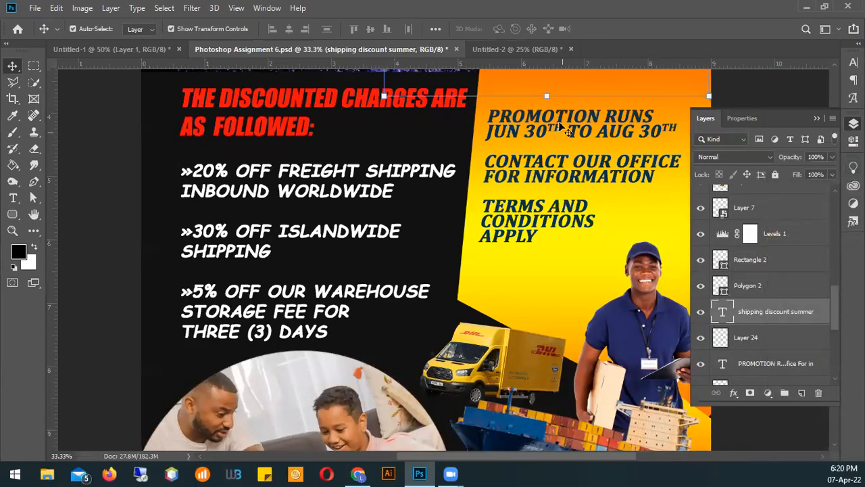
left_click_drag(483, 177, 283, 298)
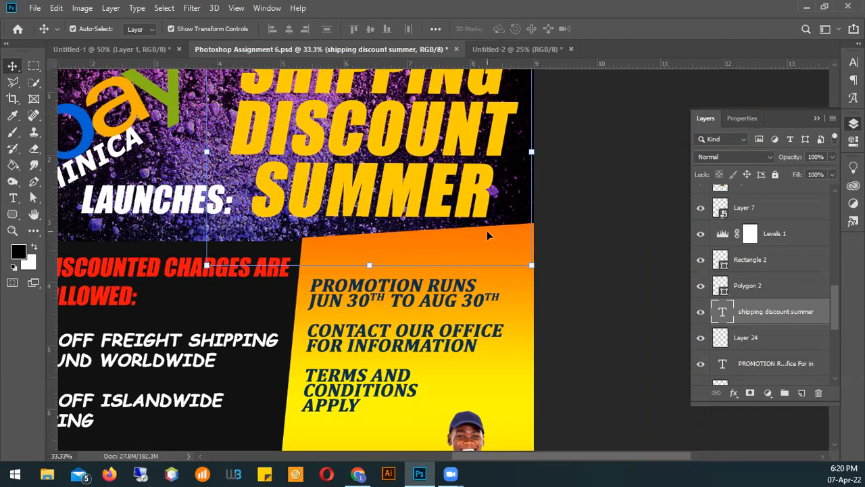
left_click(608, 183)
left_click_drag(306, 218, 458, 365)
left_click_drag(357, 293, 273, 236)
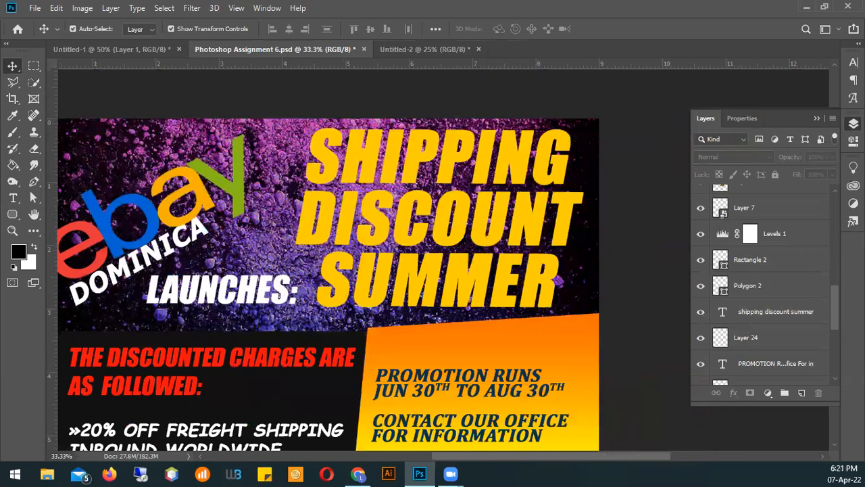
Step: Open the Layer Style settings of the SHIPPING DISCOUNT SUMMER text and move the dialog away from the heading
left_click(407, 228)
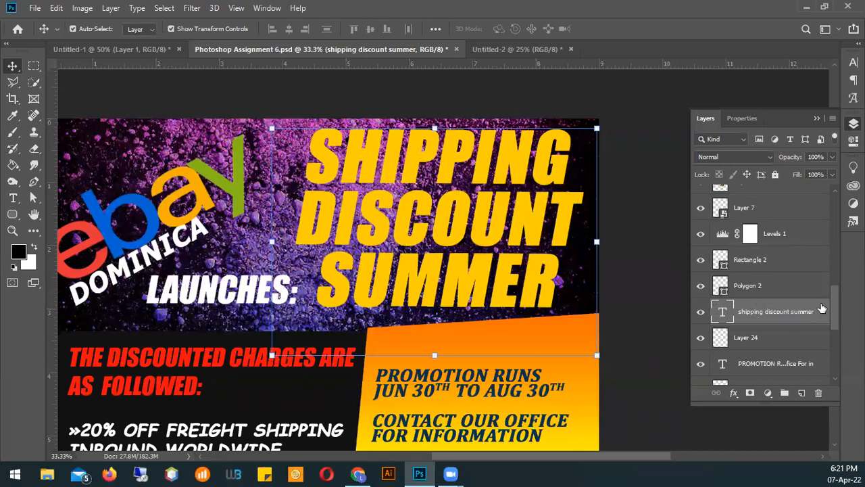
double_click(819, 308)
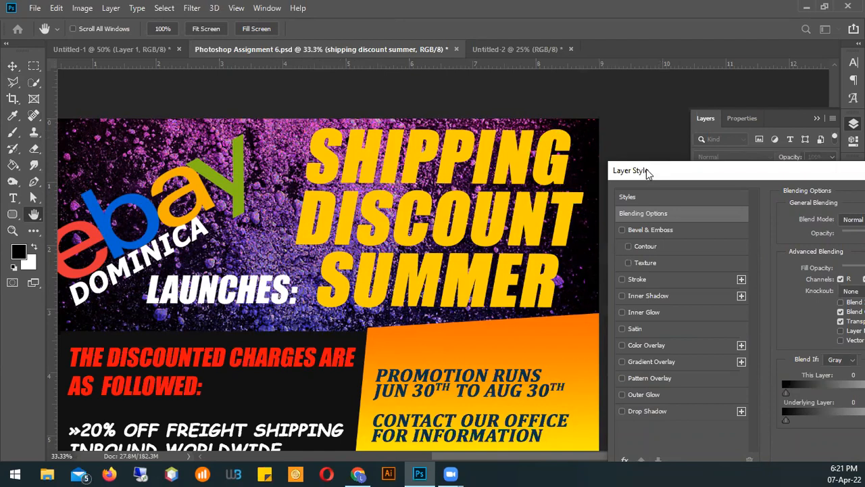
left_click_drag(646, 171, 642, 76)
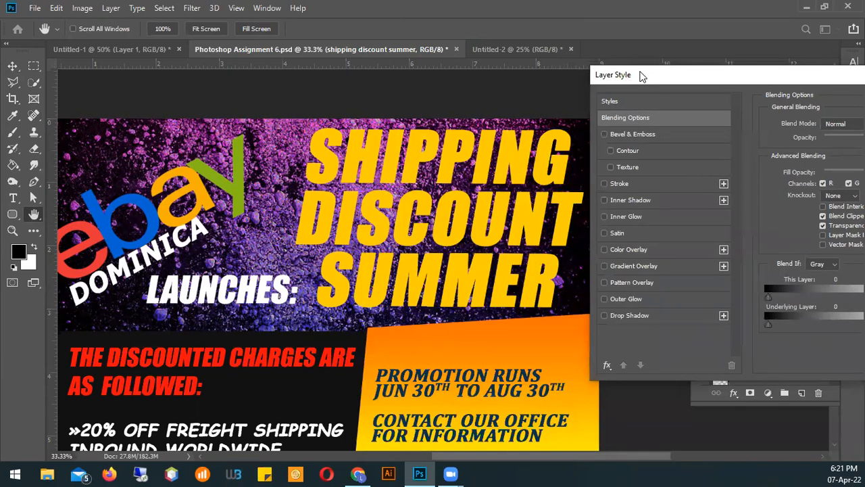
left_click_drag(642, 75, 628, 69)
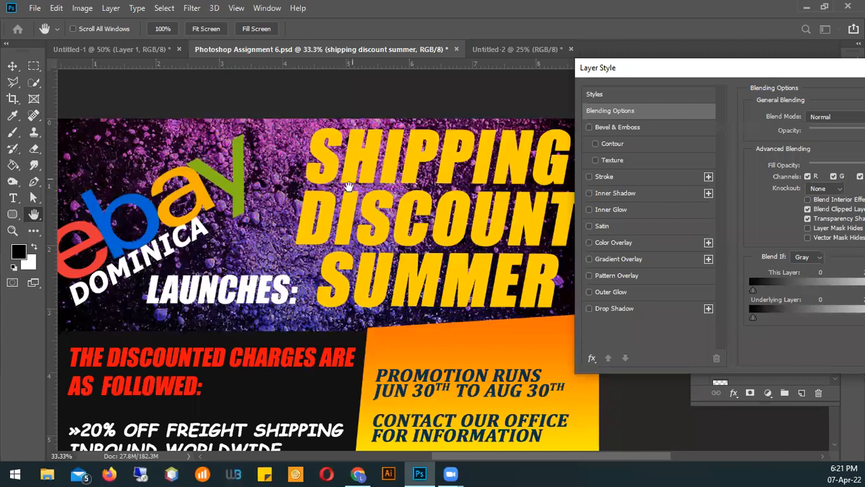
Step: Add a Drop Shadow to the SHIPPING DISCOUNT SUMMER text with an angle of 51° and a distance of 26 px
left_click(589, 310)
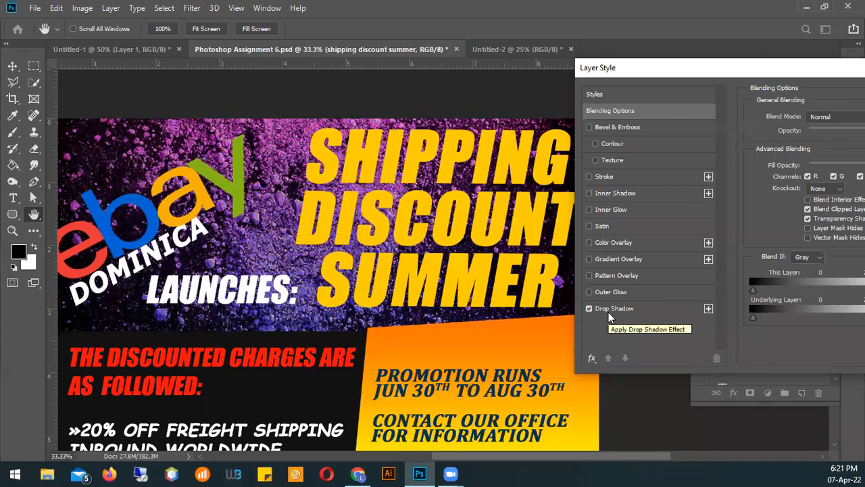
left_click(607, 312)
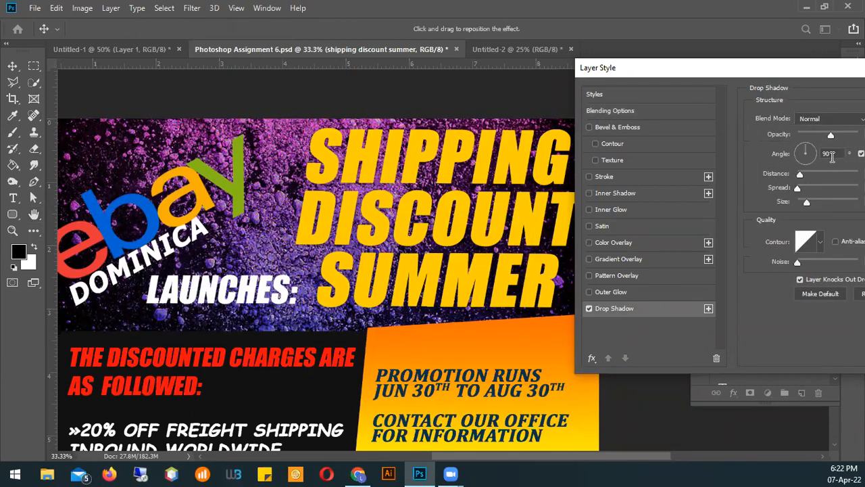
left_click(810, 149)
left_click_drag(801, 177, 806, 175)
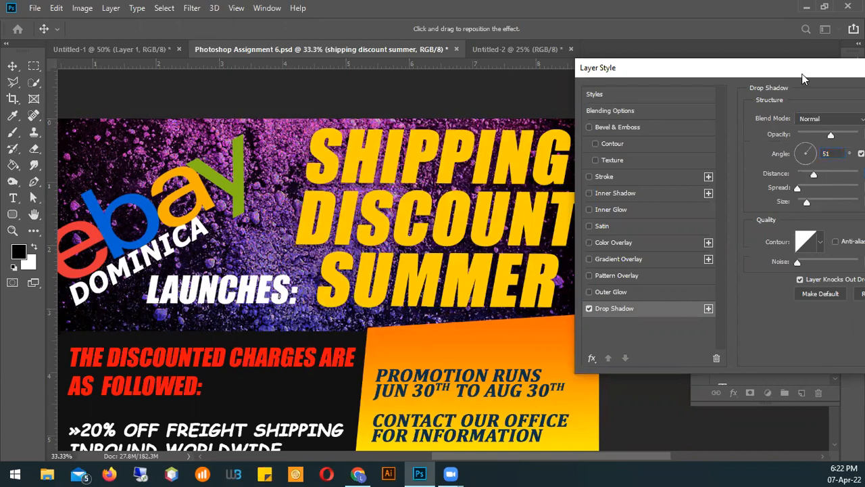
Step: Set the heading's drop shadow to 93% opacity, 29 px distance and 15% spread
left_click_drag(809, 69, 727, 42)
left_click_drag(759, 108, 771, 107)
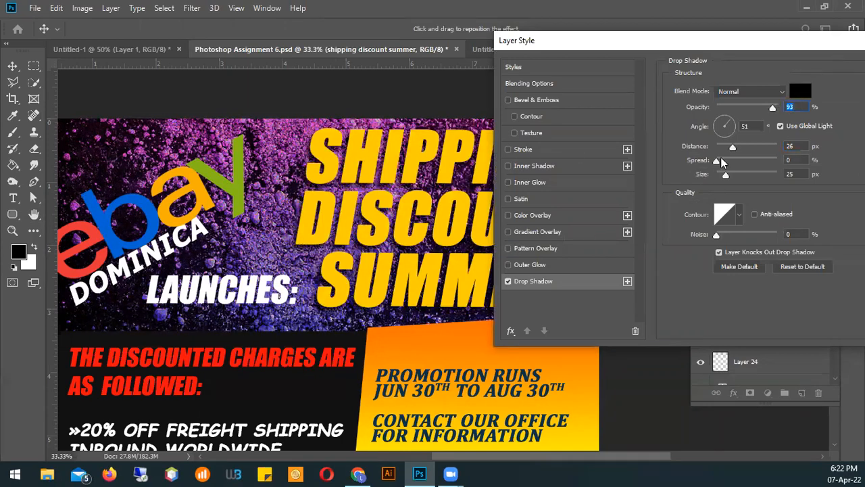
mouse_move(733, 148)
left_mouse_down()
mouse_move(719, 162)
mouse_move(729, 164)
left_mouse_up()
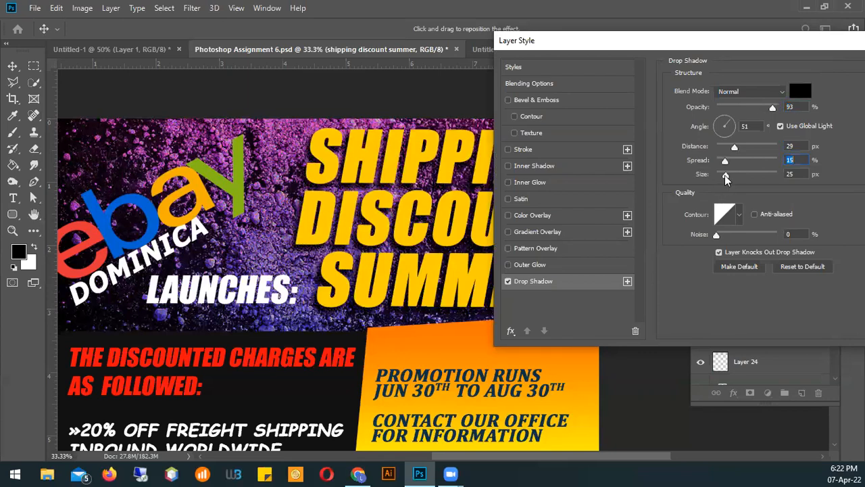
Step: Move the Layer Style dialog clear of the heading and toggle its Drop Shadow repeatedly to compare the text with and without it
left_click_drag(579, 43, 731, 135)
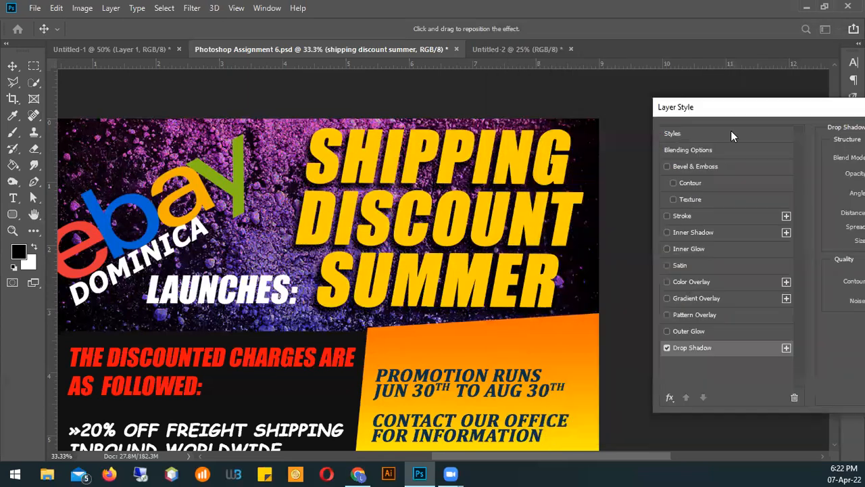
left_click(667, 348)
left_click(667, 347)
left_click(667, 348)
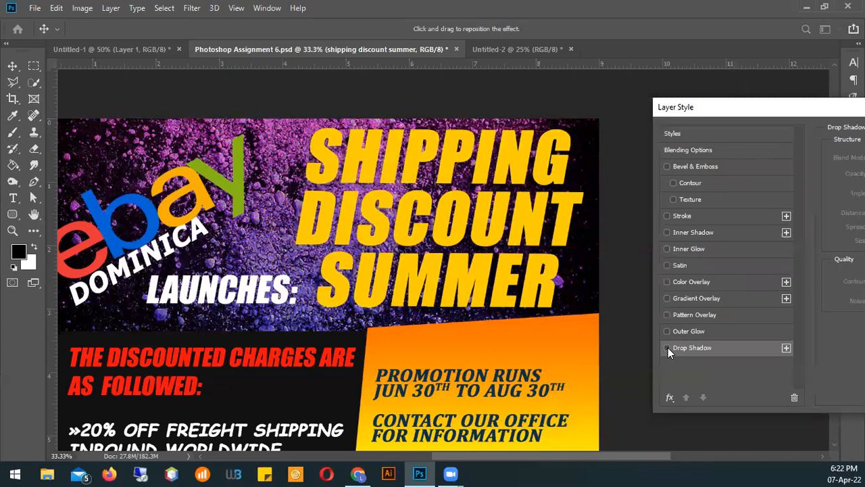
left_click(667, 348)
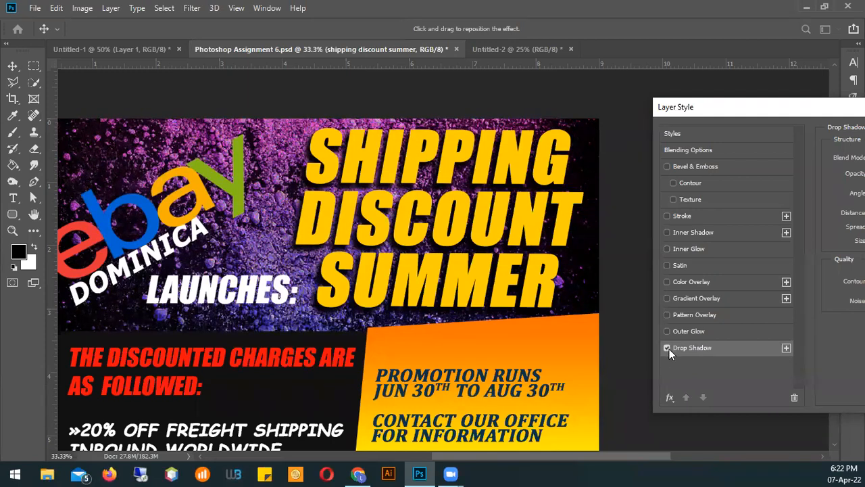
left_click(667, 348)
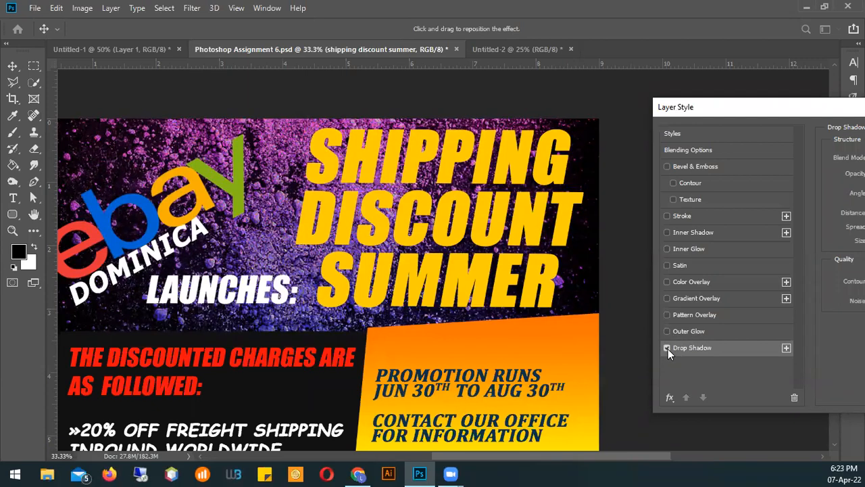
Step: Compare the heading with and without its drop shadow, repositioning the Layer Style dialog and leaving the effect enabled
left_click(667, 348)
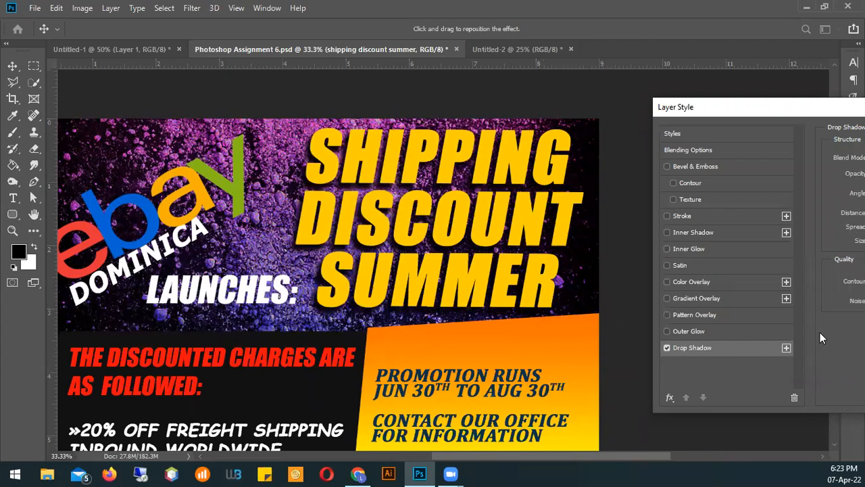
left_click_drag(781, 117, 468, 62)
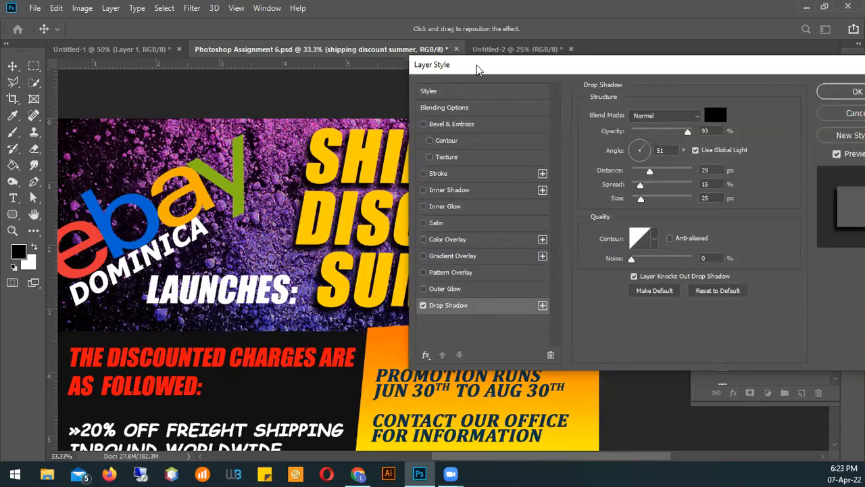
left_click_drag(477, 69, 492, 49)
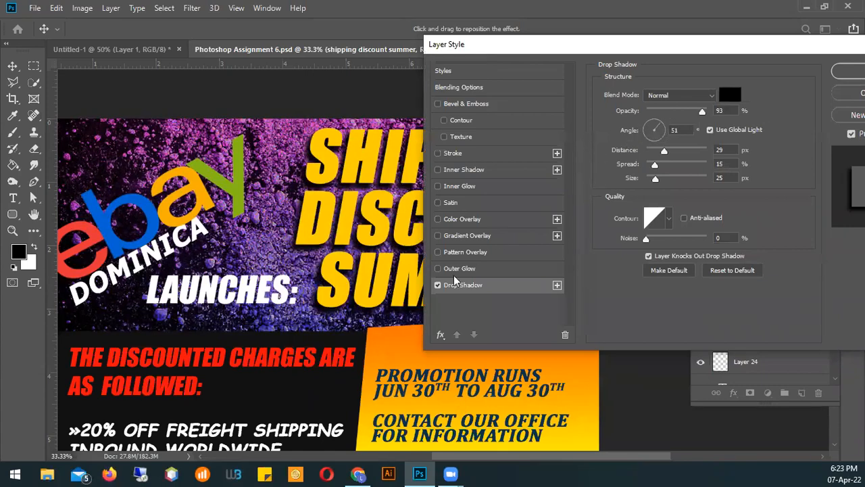
left_click_drag(482, 40, 521, 24)
left_click(476, 267)
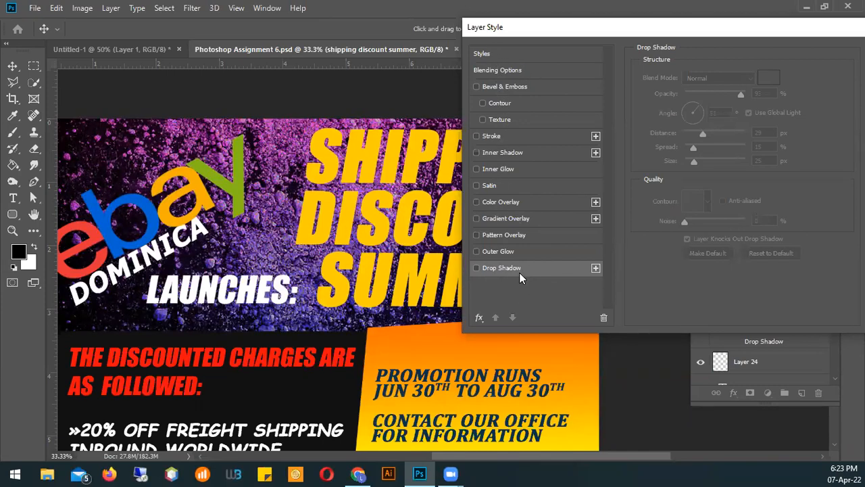
left_click(476, 267)
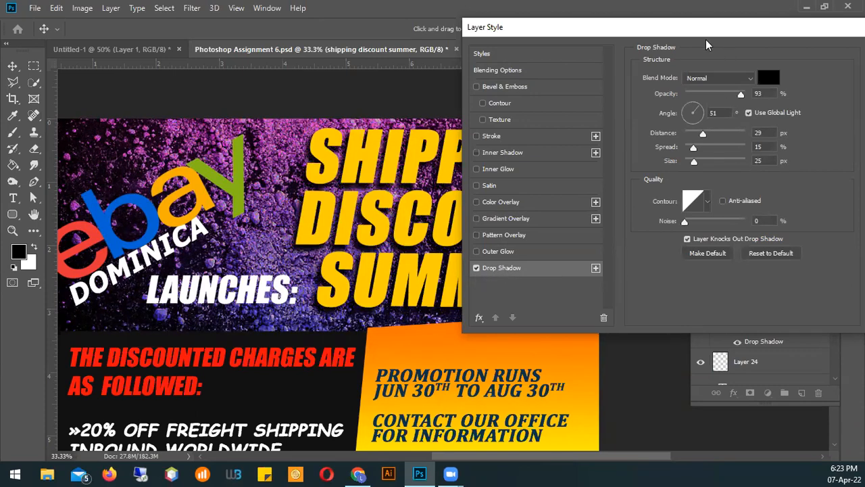
Step: Move the Layer Style dialog over and set the heading's drop shadow colour to red (ff0000)
left_click_drag(681, 29, 576, 29)
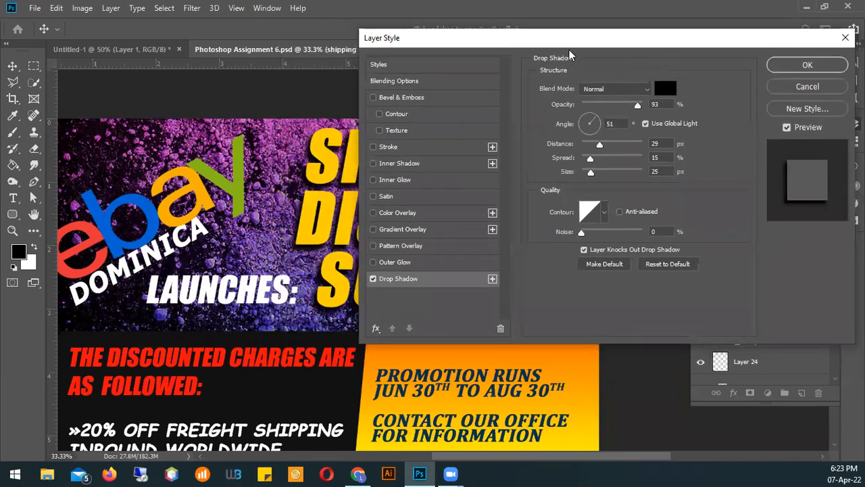
left_click_drag(595, 38, 614, 23)
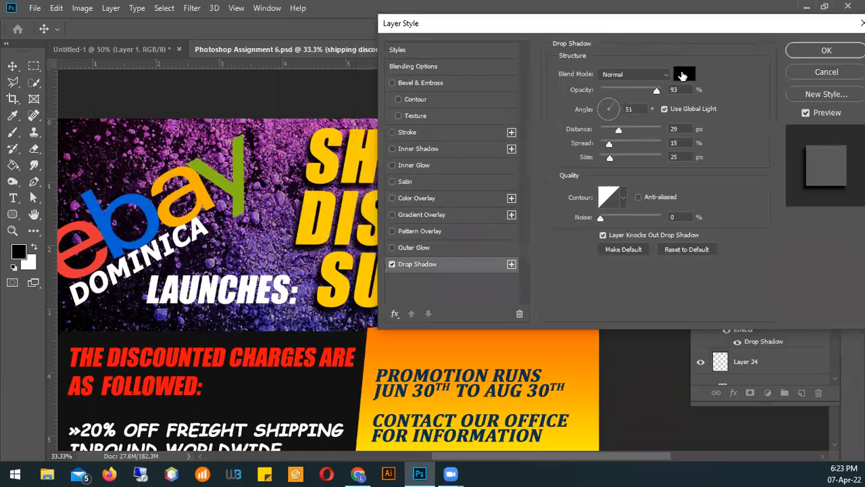
left_click(684, 75)
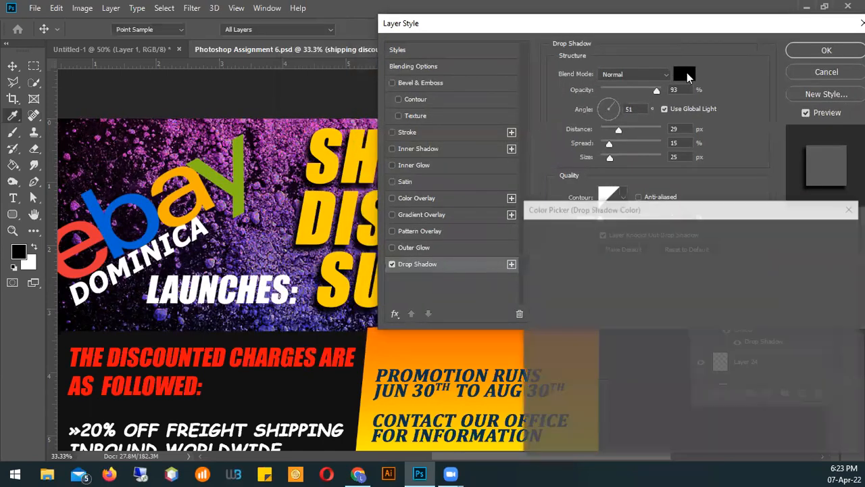
type("ff0000")
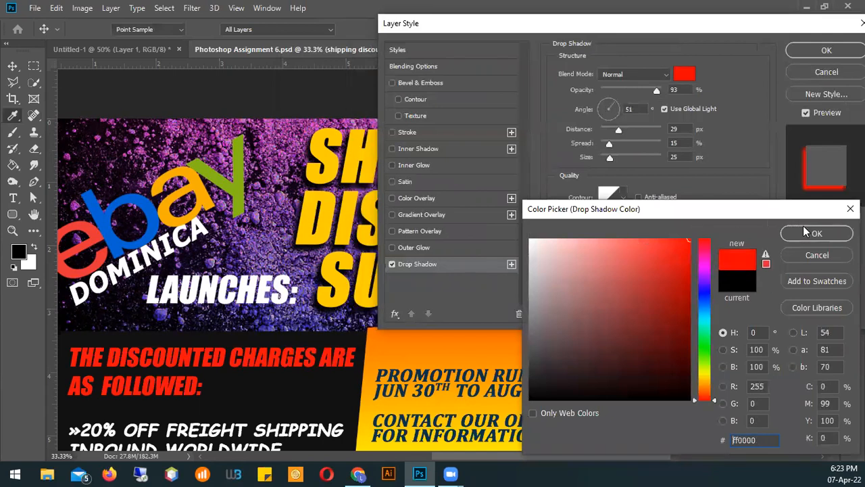
left_click(811, 233)
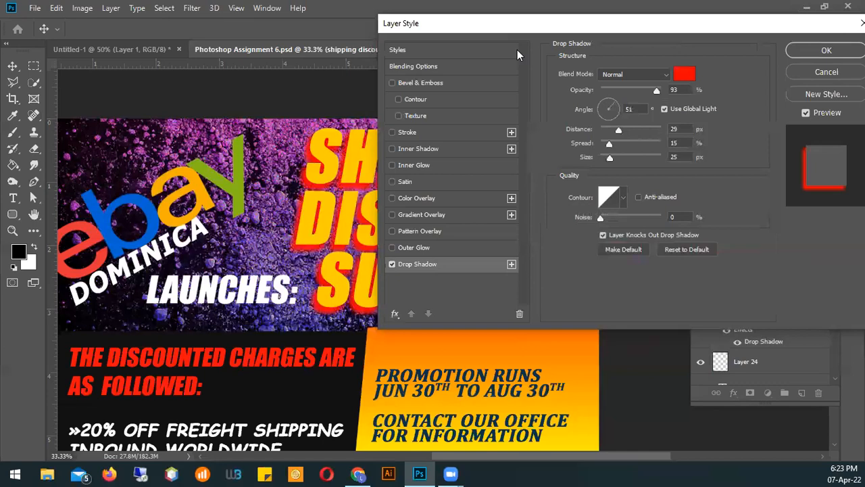
Step: Set the heading's drop shadow to 100% opacity and a 48° angle, trying an 89 px distance before returning it to 29 px
left_click_drag(517, 23, 609, 64)
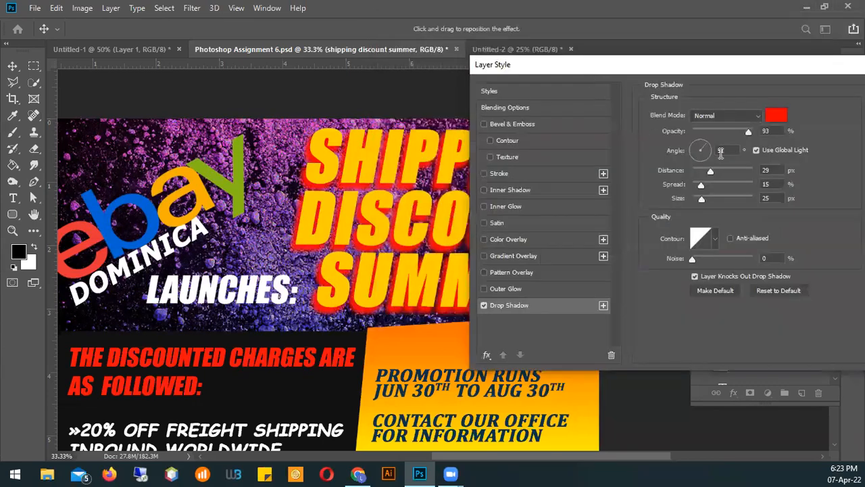
mouse_move(746, 128)
left_mouse_down()
mouse_move(724, 131)
mouse_move(756, 131)
left_mouse_up()
left_click_drag(686, 66, 736, 70)
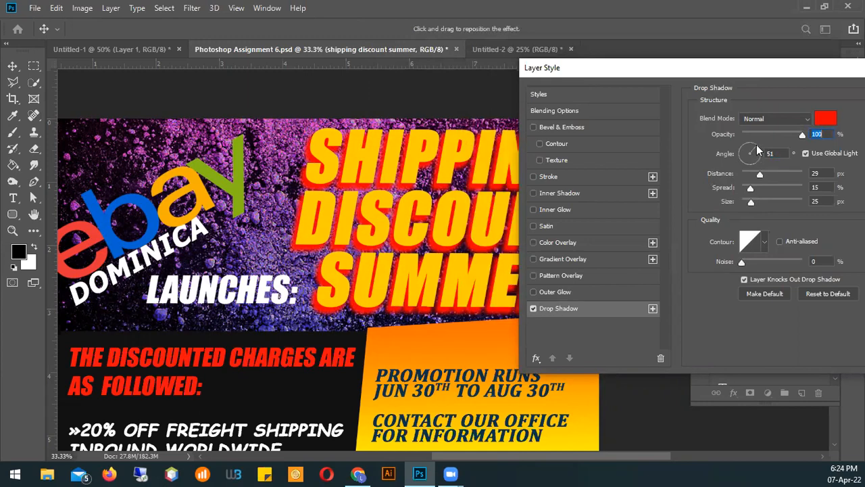
mouse_move(754, 150)
left_mouse_down()
mouse_move(742, 158)
mouse_move(750, 169)
mouse_move(758, 150)
left_mouse_up()
left_click_drag(761, 176, 786, 173)
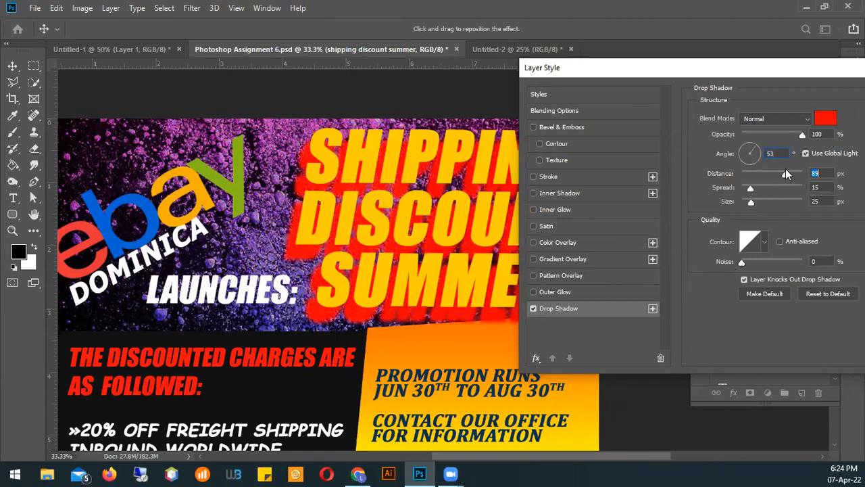
left_click_drag(760, 150, 762, 184)
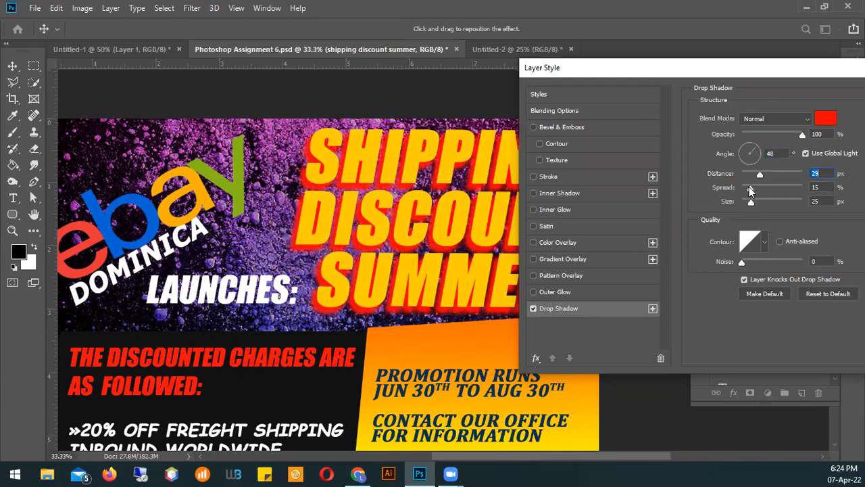
Step: Try drop shadow spreads as high as 97% and settle on 5% spread with a size of 1 px
left_click_drag(751, 187, 798, 188)
left_click(747, 188)
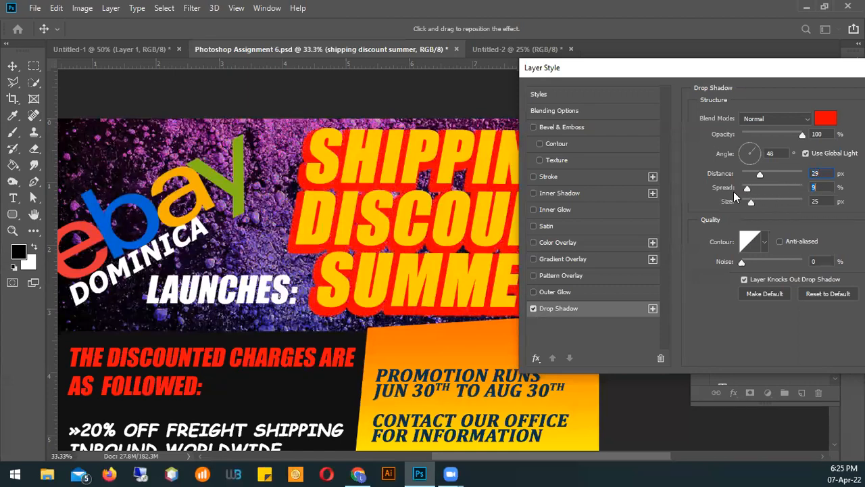
left_click_drag(737, 190, 803, 197)
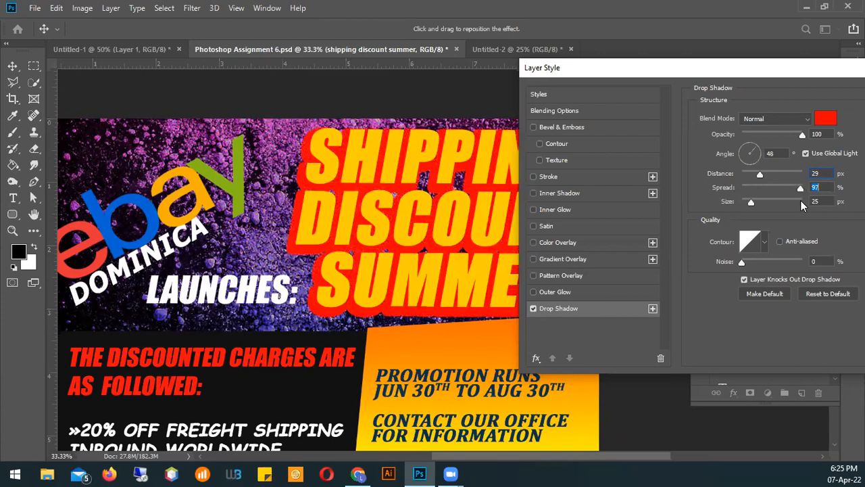
left_click_drag(796, 197, 745, 191)
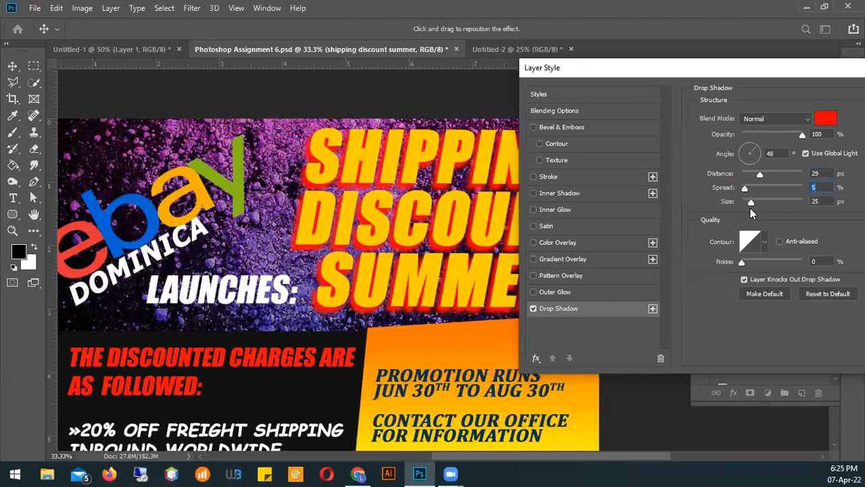
mouse_move(751, 201)
left_mouse_down()
mouse_move(797, 200)
mouse_move(736, 202)
left_mouse_up()
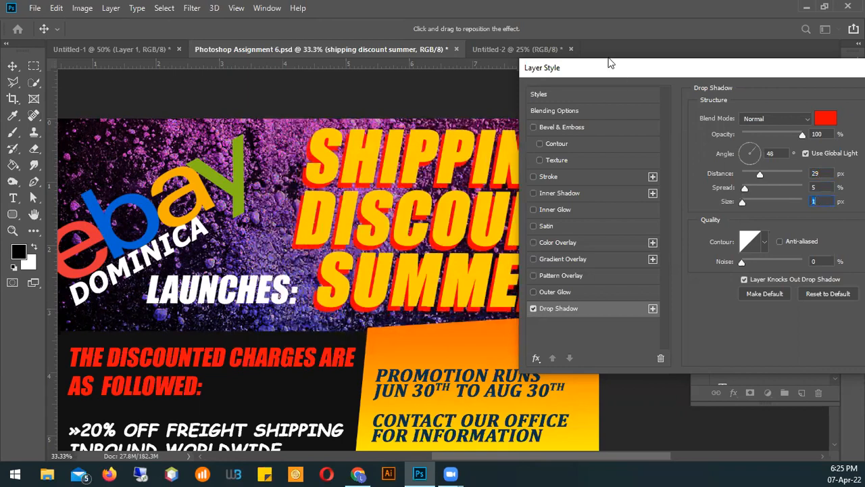
Step: Set the heading's drop shadow colour to black (000000)
left_click_drag(606, 71, 605, 93)
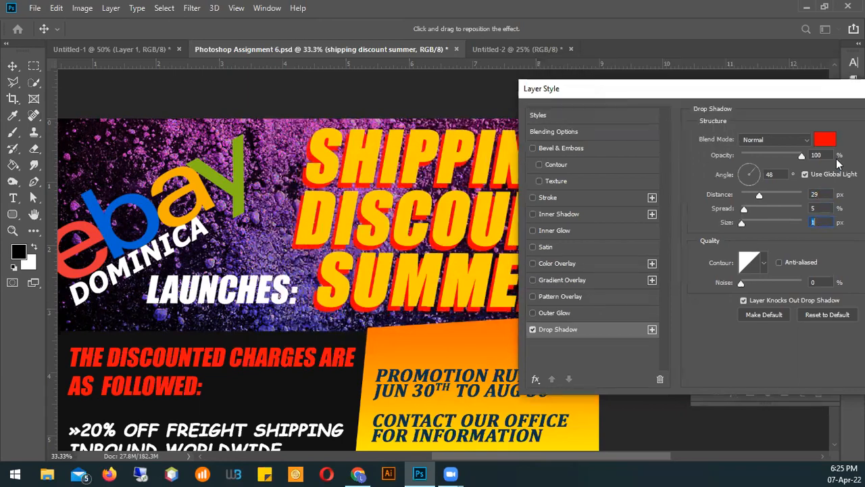
left_click(823, 139)
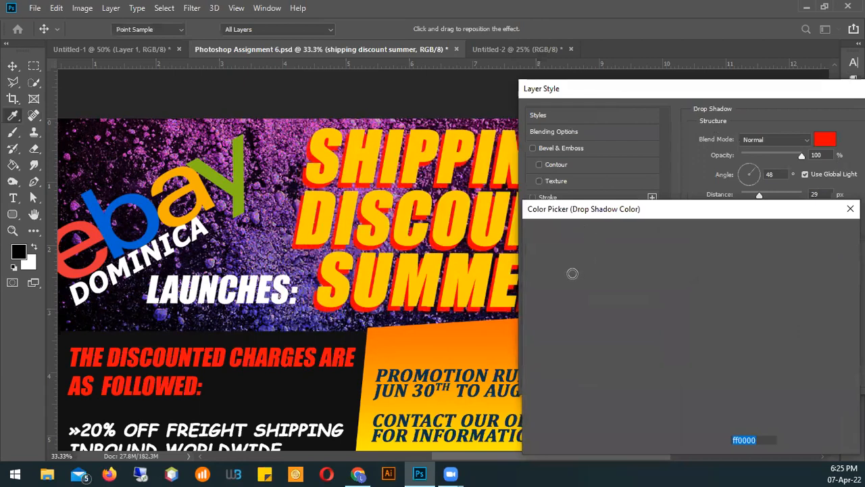
left_click_drag(580, 392, 580, 400)
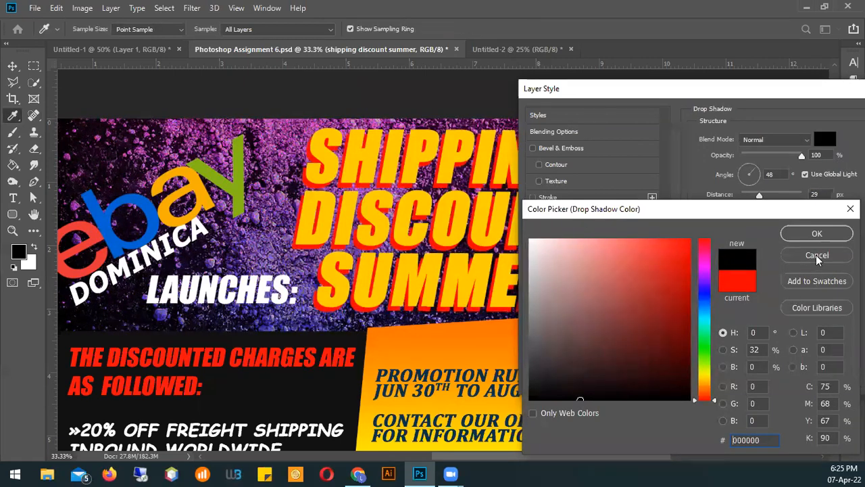
left_click(817, 234)
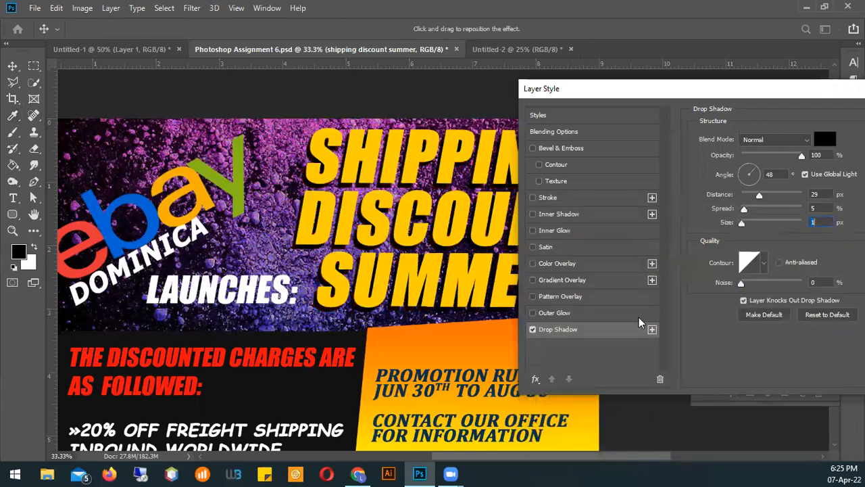
Step: Try the various contour presets on the heading's drop shadow, ending with the fourth preset in the first row
left_click_drag(579, 94, 521, 50)
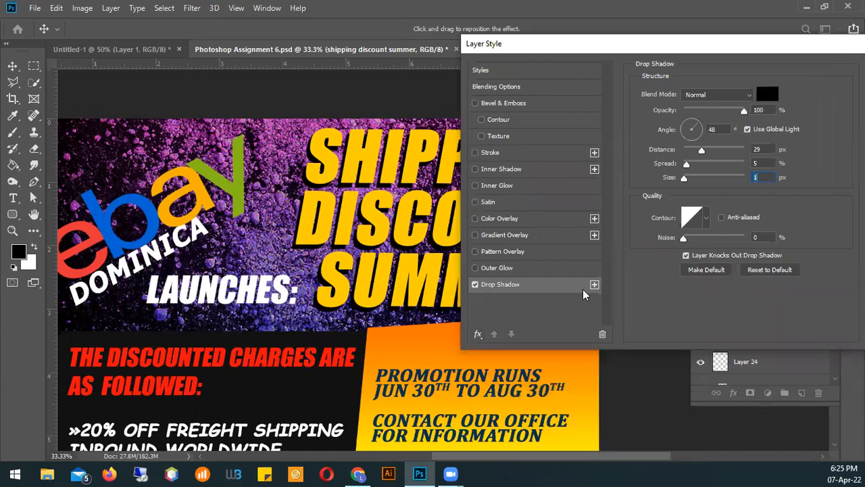
left_click(708, 216)
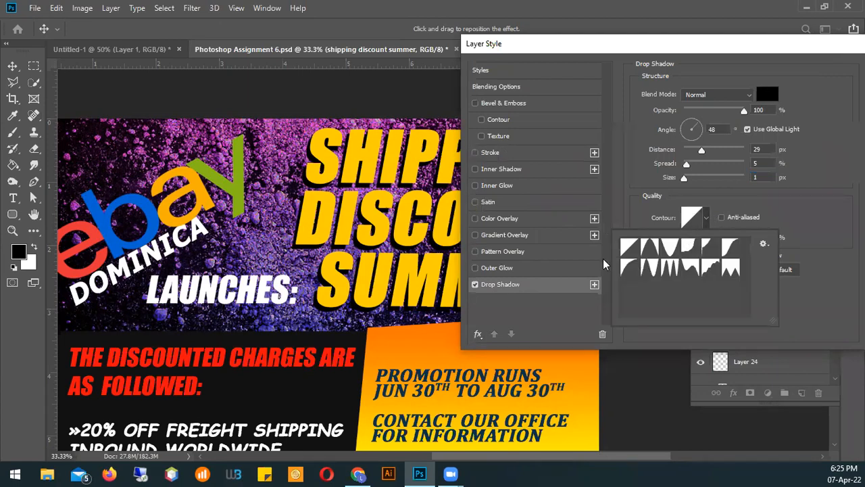
left_click(648, 249)
left_click(679, 255)
left_click(710, 257)
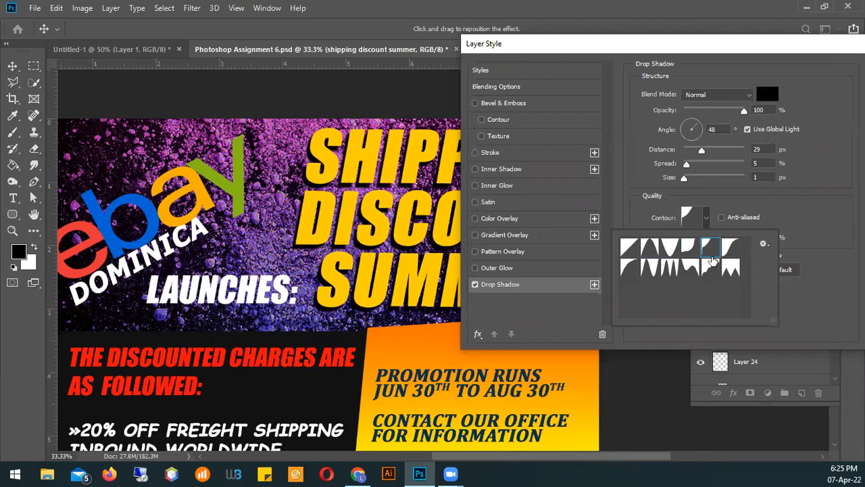
left_click(734, 257)
left_click(731, 269)
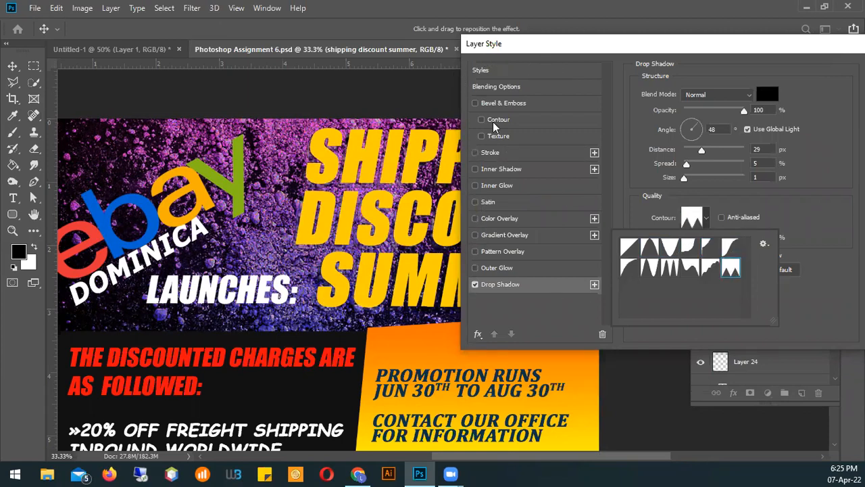
left_click(702, 274)
left_click(692, 271)
left_click(669, 272)
left_click(640, 274)
left_click(630, 271)
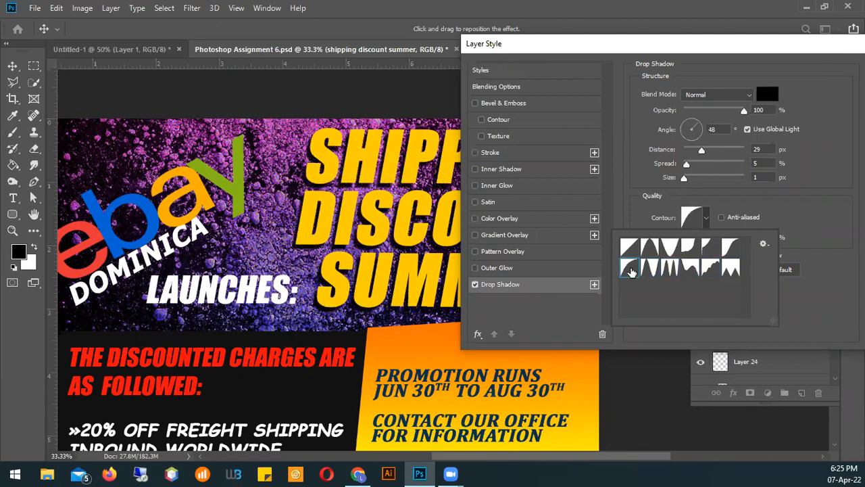
left_click(631, 248)
left_click(652, 247)
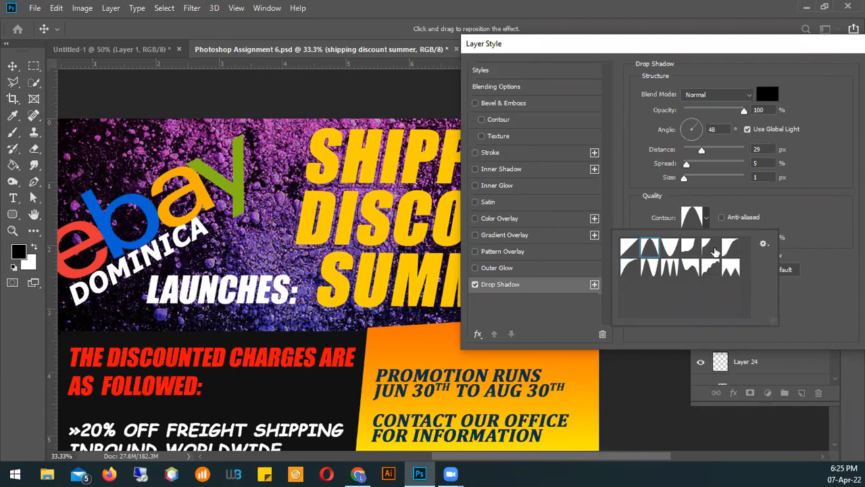
left_click(706, 247)
left_click(689, 246)
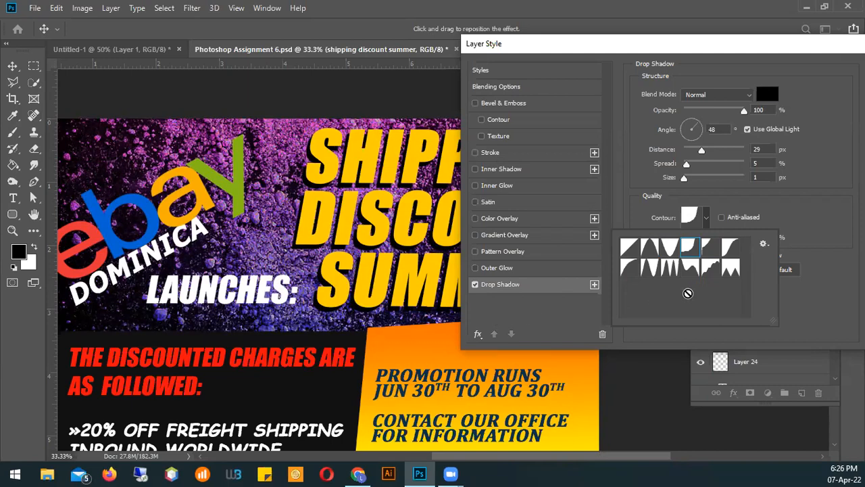
Step: Disable the heading's Drop Shadow, enable Outer Glow instead and show the glow's settings
left_click(476, 284)
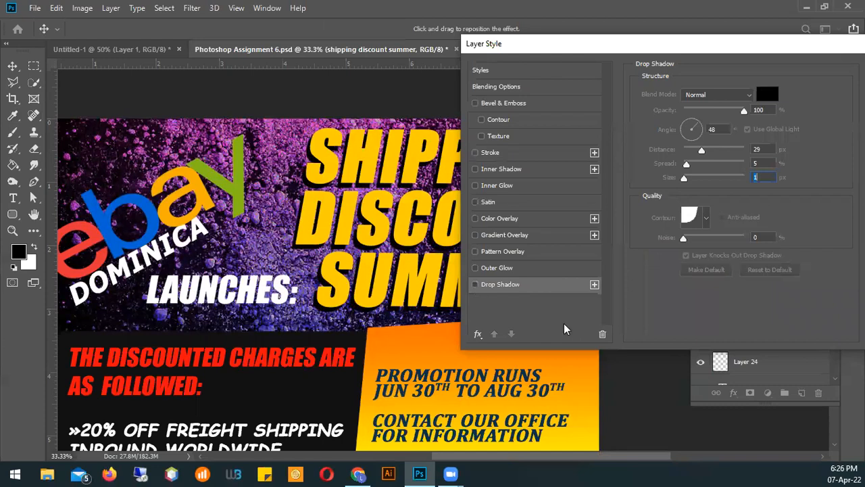
left_click(478, 268)
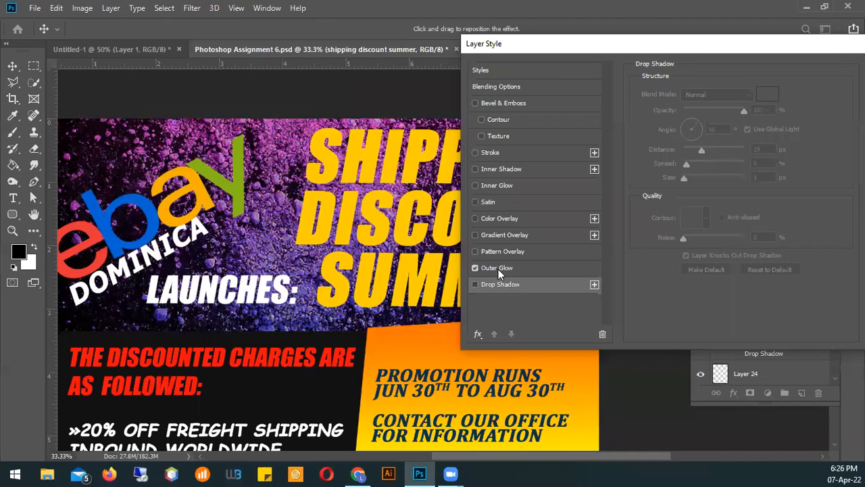
left_click(498, 269)
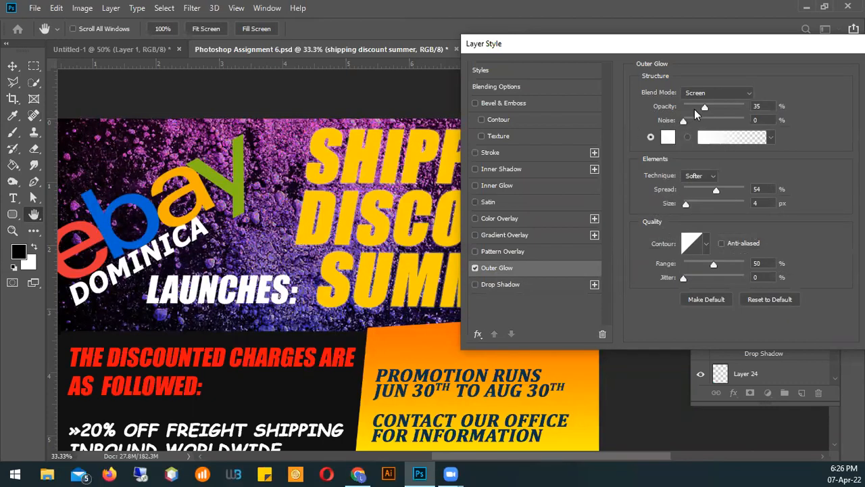
Step: Set the heading's outer glow colour to black (000000)
left_click(667, 138)
left_click_drag(640, 301, 527, 415)
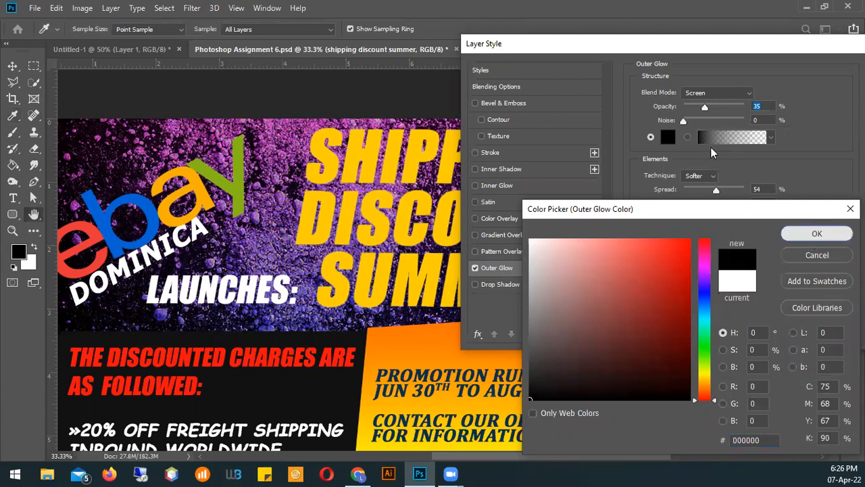
key("Return")
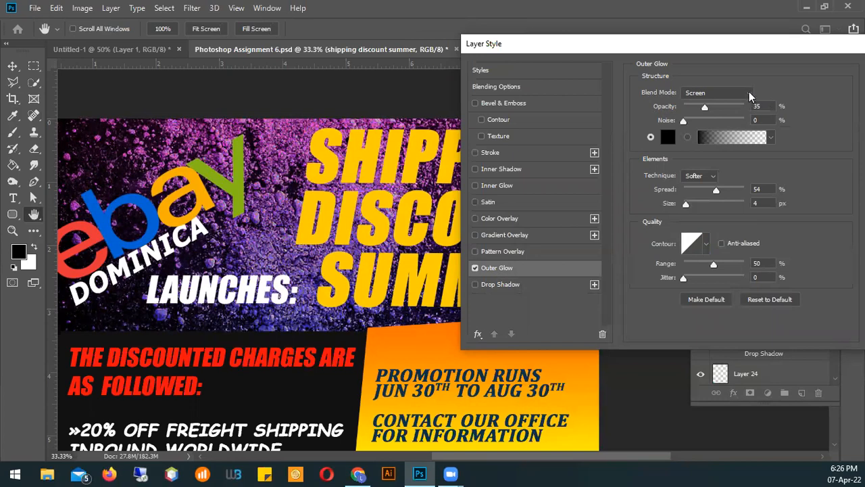
Step: Set the outer glow's blend mode to Normal, its size to 106 px and its opacity to 100%
left_click(749, 93)
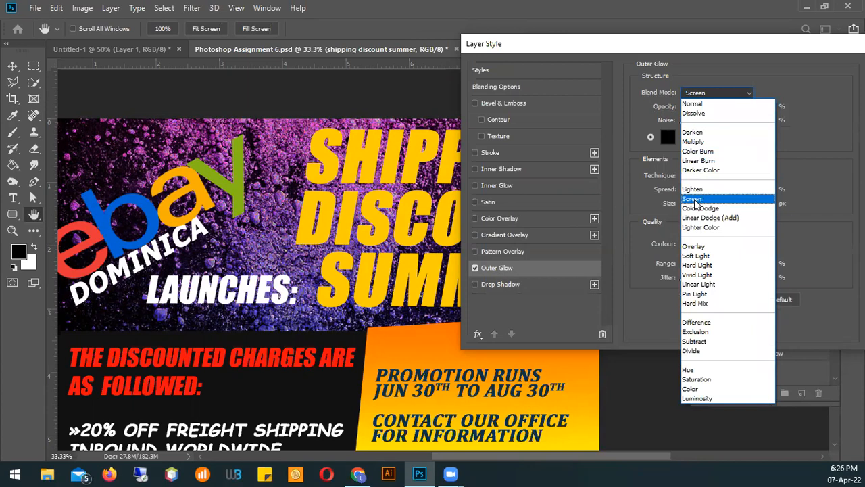
left_click(692, 103)
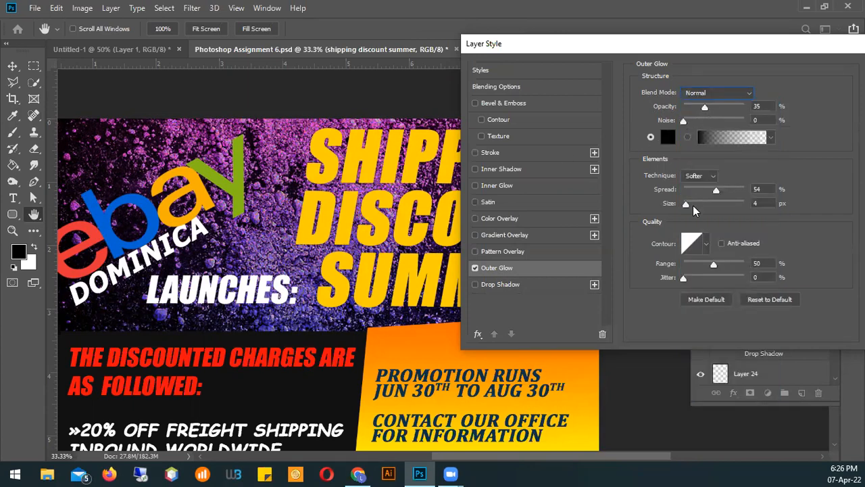
left_click_drag(687, 205, 717, 217)
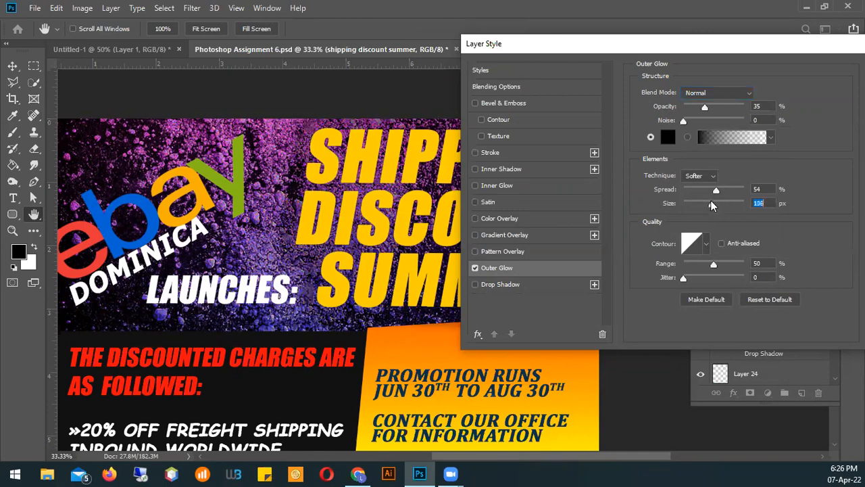
left_click_drag(702, 106, 745, 106)
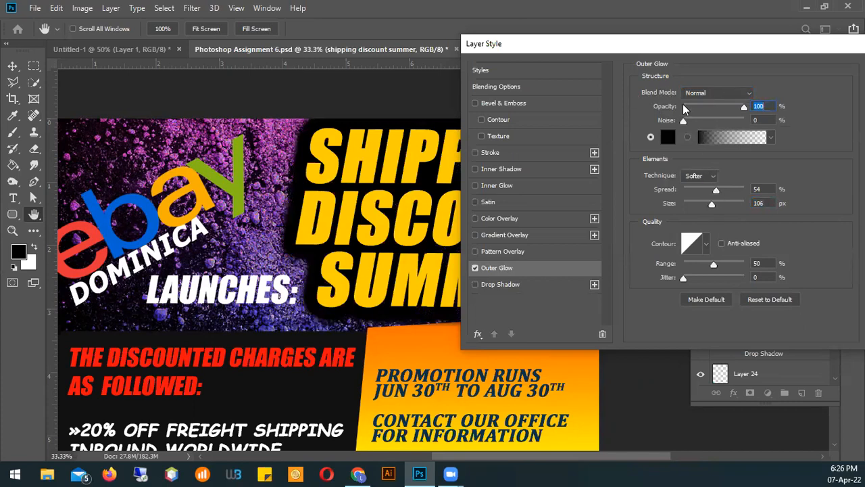
Step: Try the Screen blend mode on the outer glow with a white (ffffff) glow colour
left_click(752, 95)
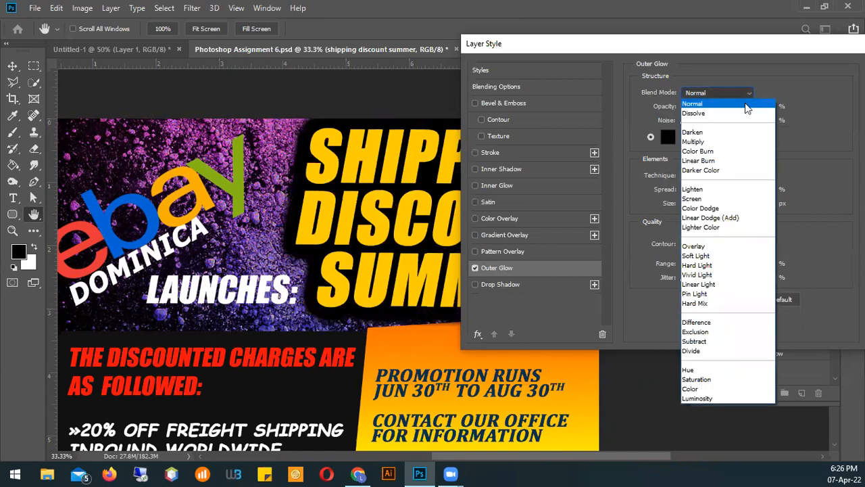
left_click(695, 199)
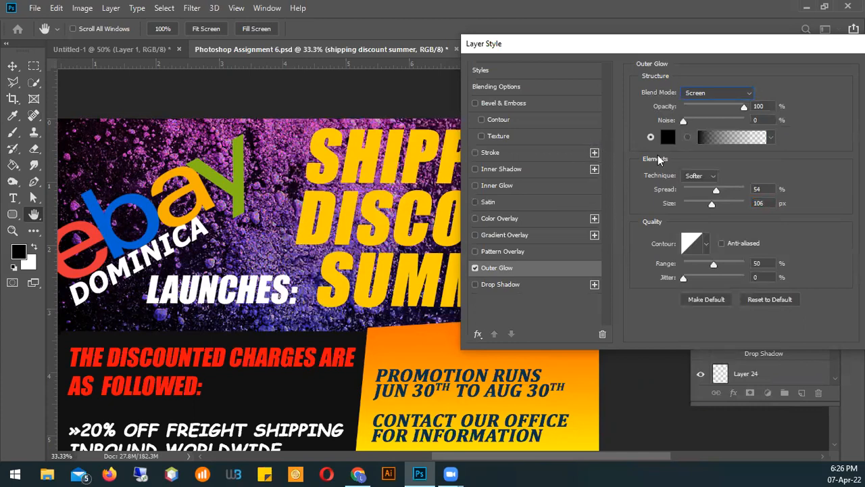
left_click(666, 138)
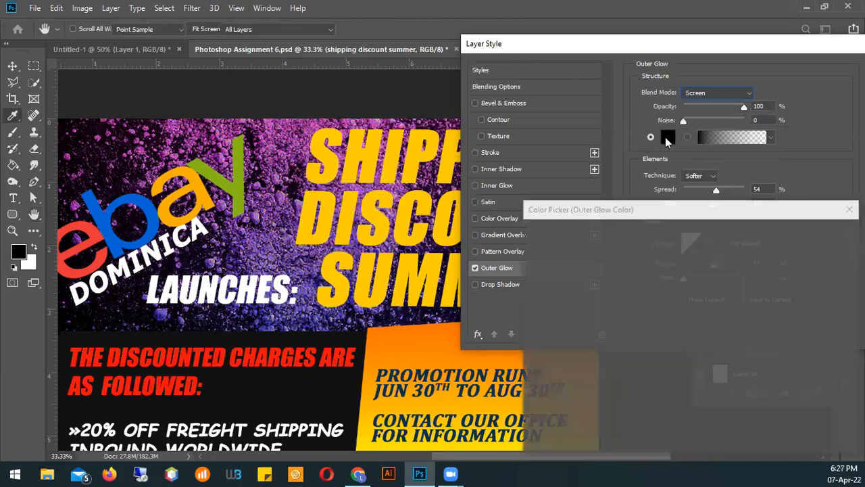
left_click_drag(552, 234, 530, 237)
left_click(827, 234)
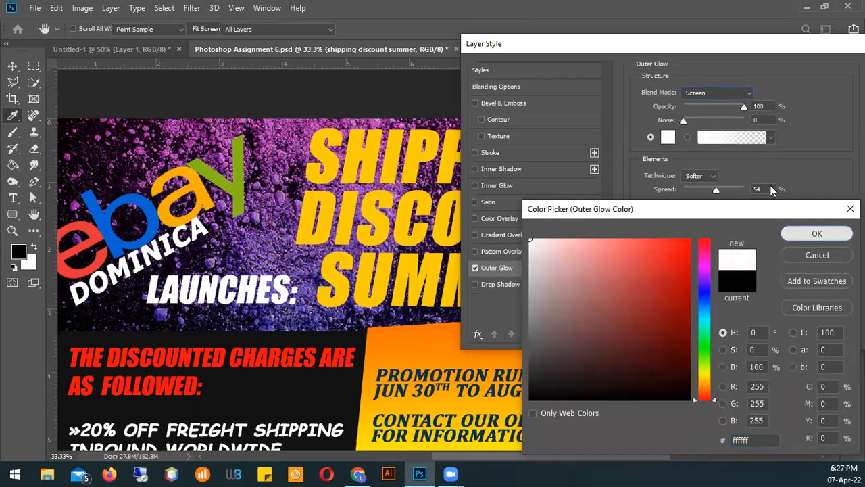
Step: Try the Multiply blend mode on the heading's white outer glow
left_click(742, 96)
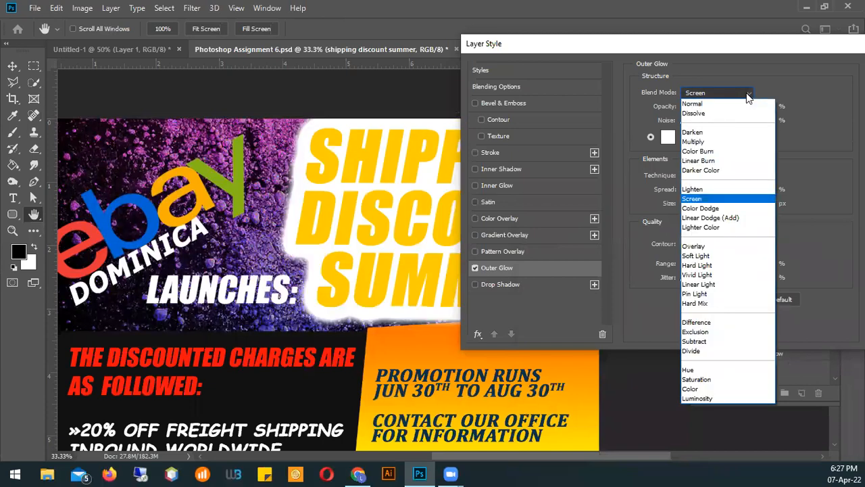
left_click(716, 141)
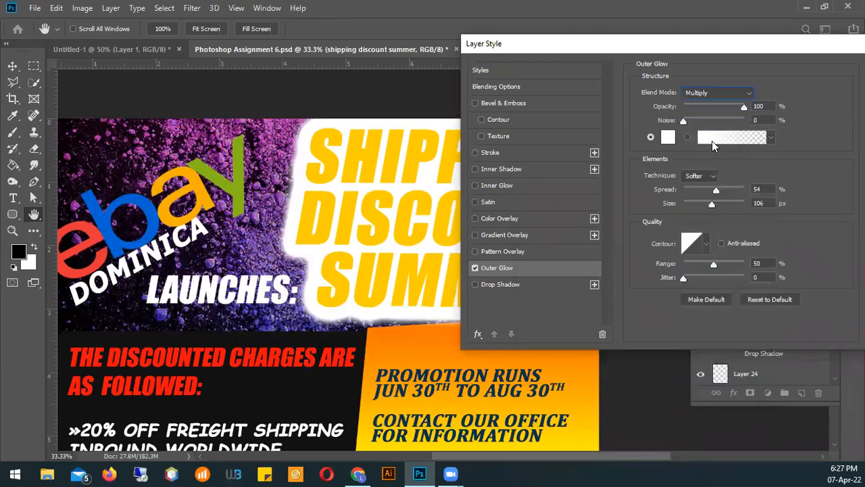
left_click(749, 94)
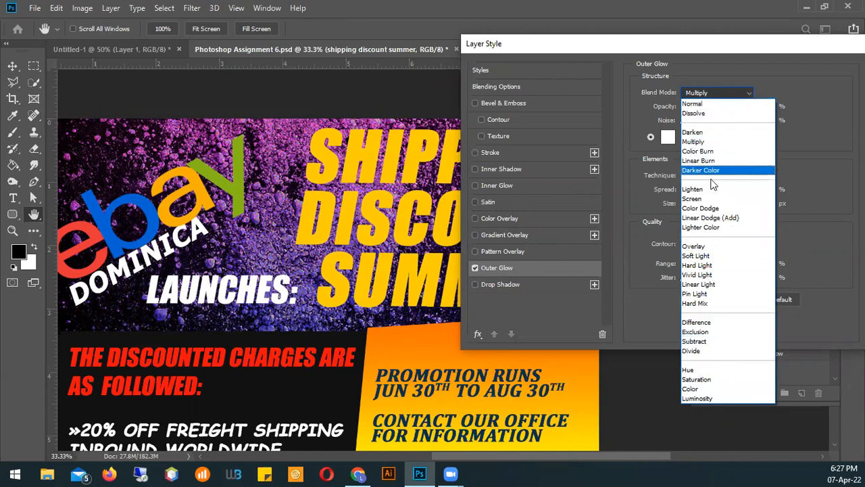
left_click(741, 74)
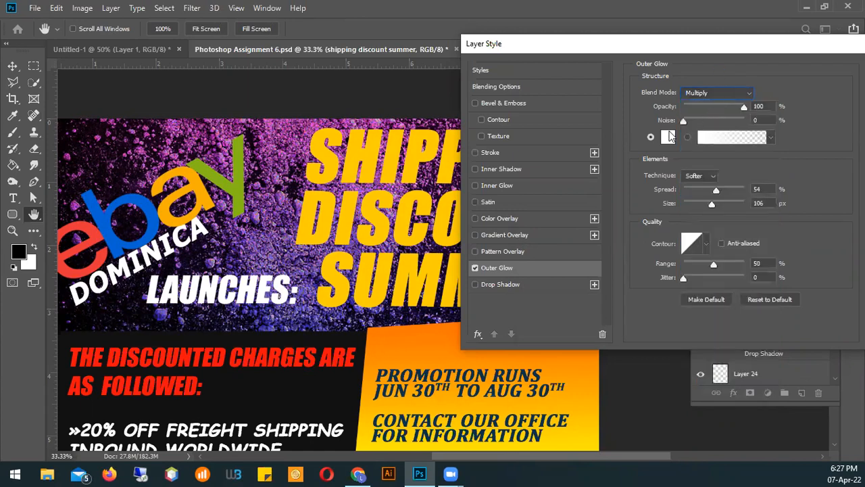
Step: Return the outer glow to the Normal blend mode and change its colour back to black
left_click(730, 94)
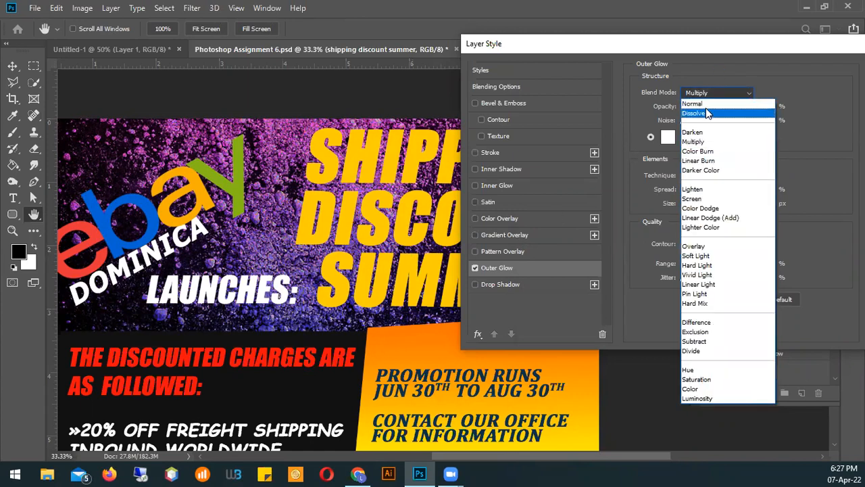
left_click(699, 103)
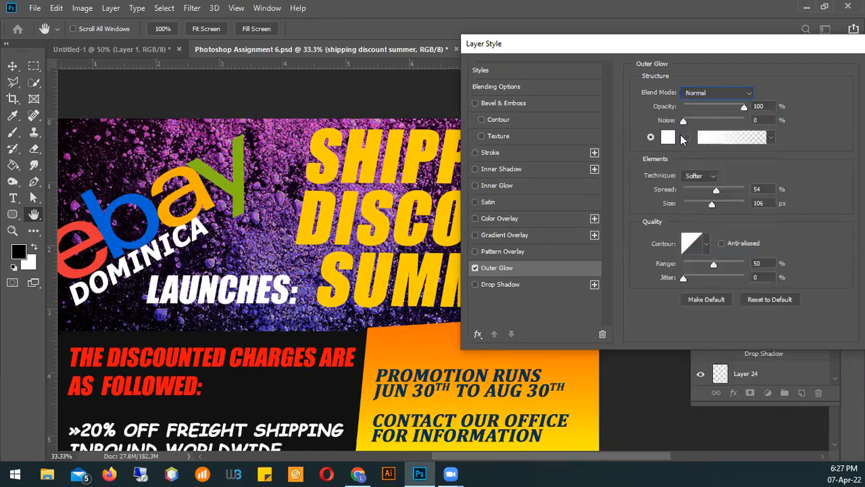
left_click(667, 137)
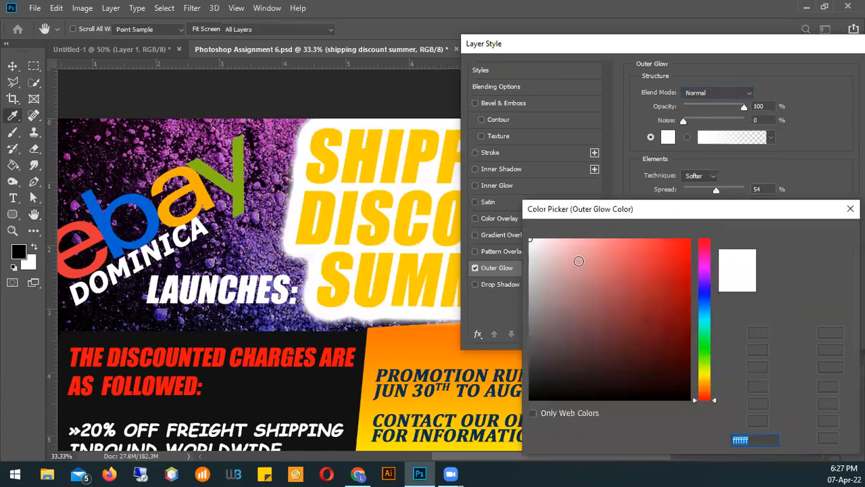
type("000000")
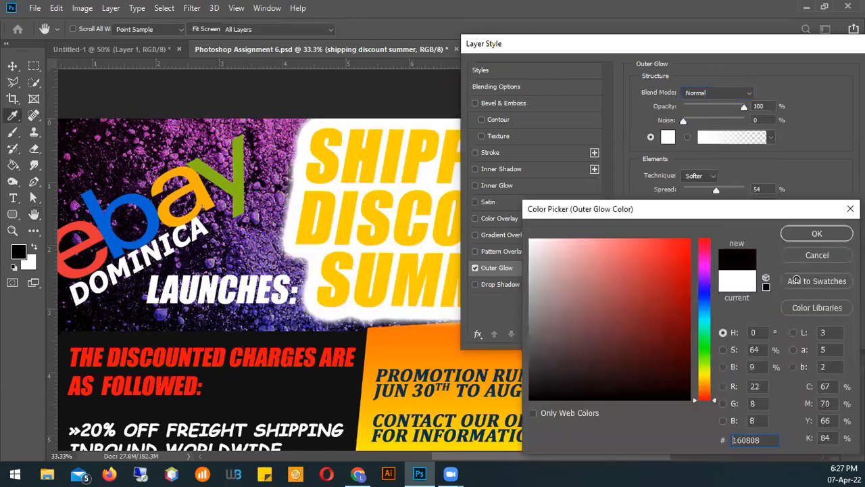
left_click(817, 233)
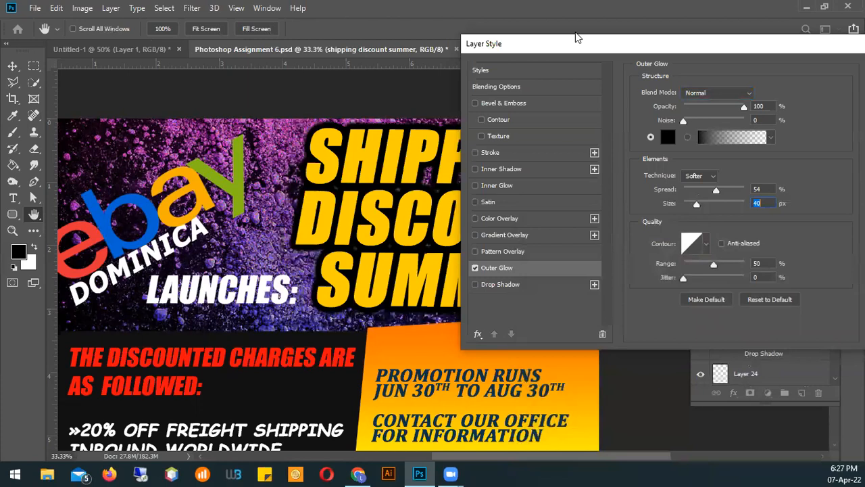
Step: Set the outer glow's spread to 18% and its size to 29 px, keeping the whole heading in view
left_click_drag(576, 37, 279, 282)
mouse_move(395, 446)
left_mouse_down()
mouse_move(431, 447)
mouse_move(398, 447)
mouse_move(411, 434)
mouse_move(392, 450)
mouse_move(396, 434)
left_mouse_up()
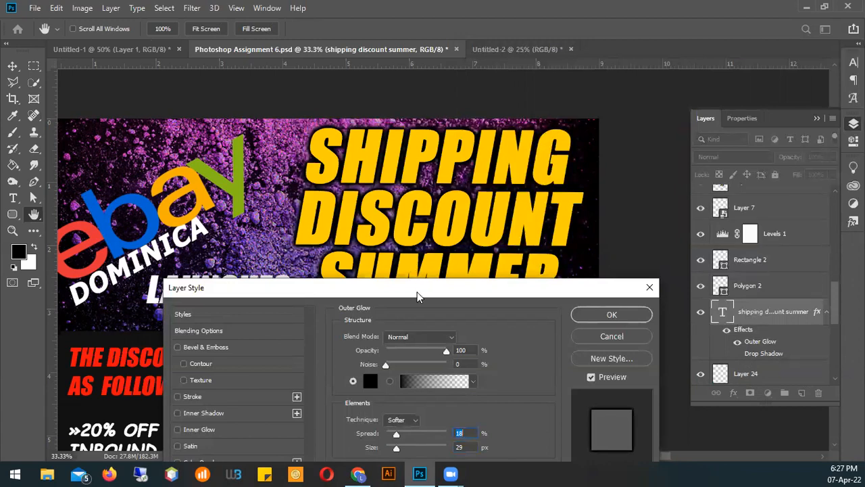
left_click_drag(417, 296, 860, 120)
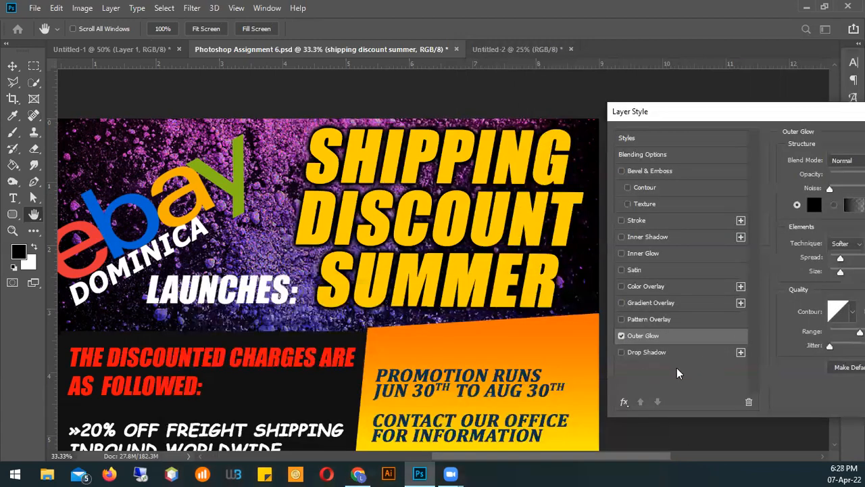
Step: Compare the heading with Outer Glow and Drop Shadow switched on and off, ending with both effects enabled
left_click(621, 336)
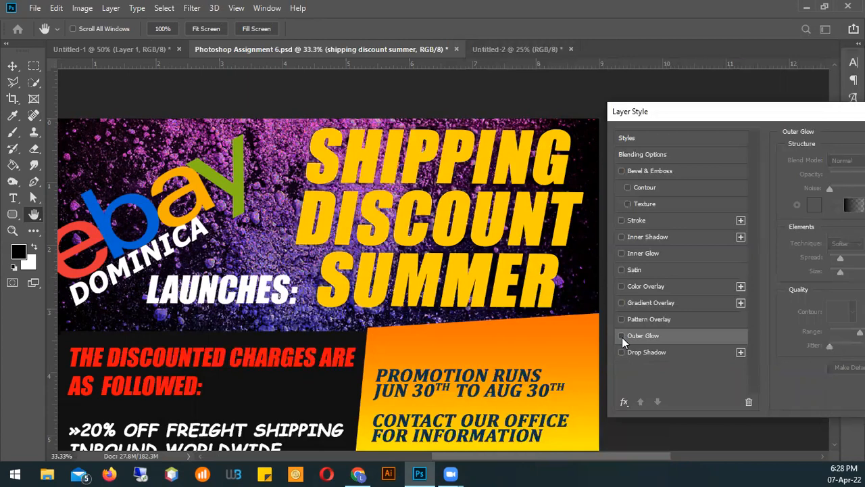
left_click(622, 338)
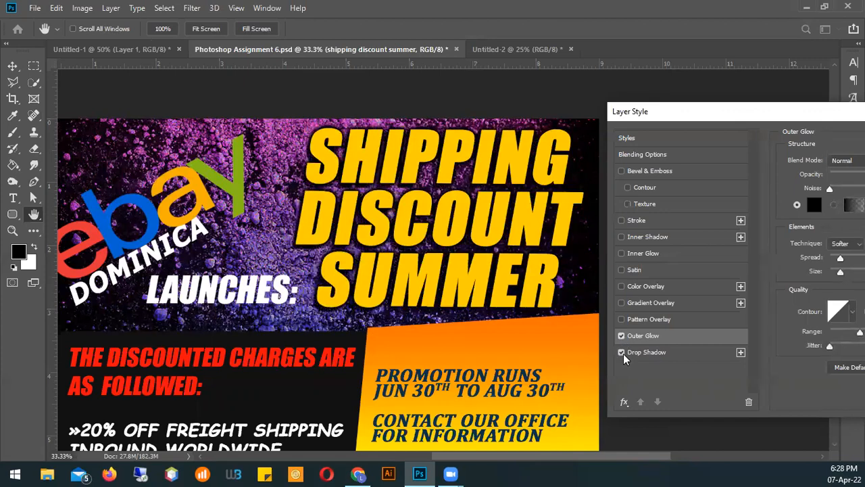
left_click(621, 336)
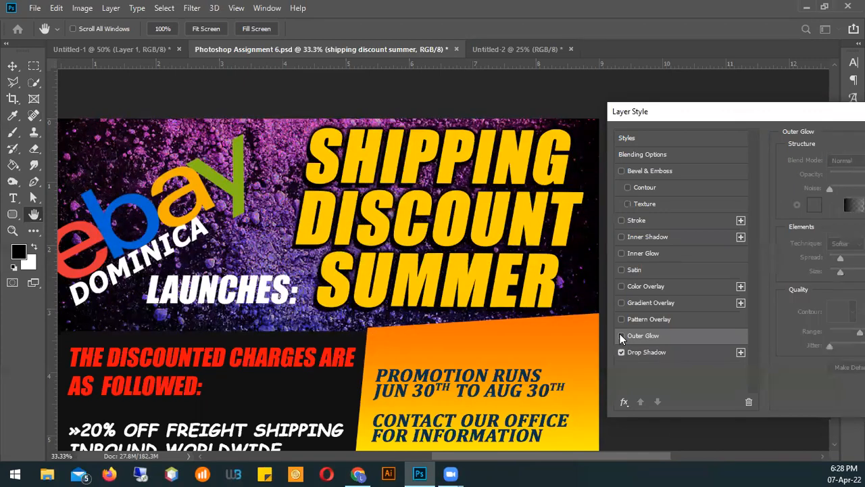
left_click(622, 336)
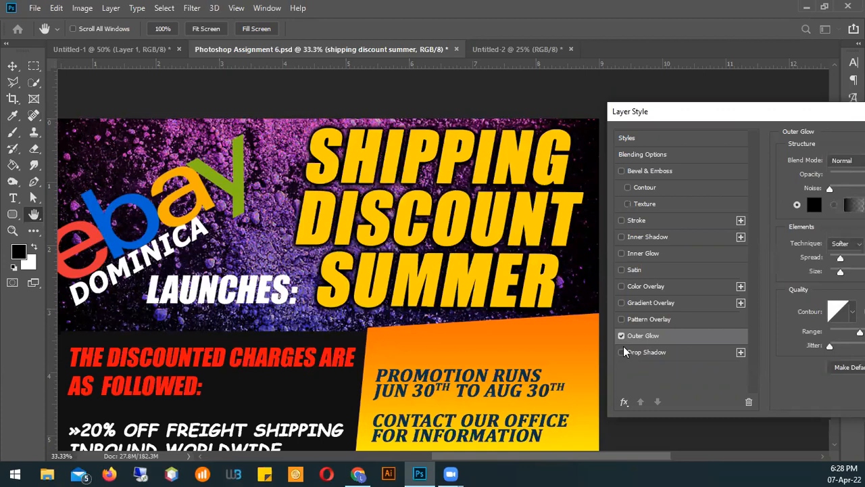
left_click(622, 351)
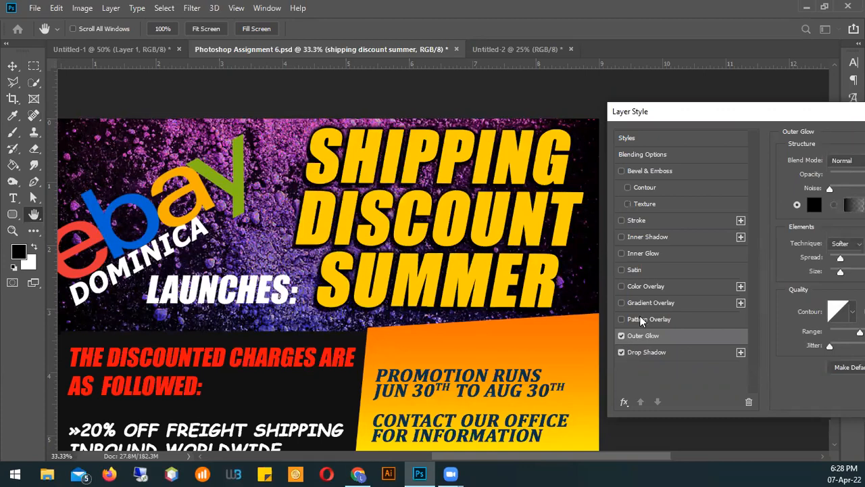
left_click(621, 351)
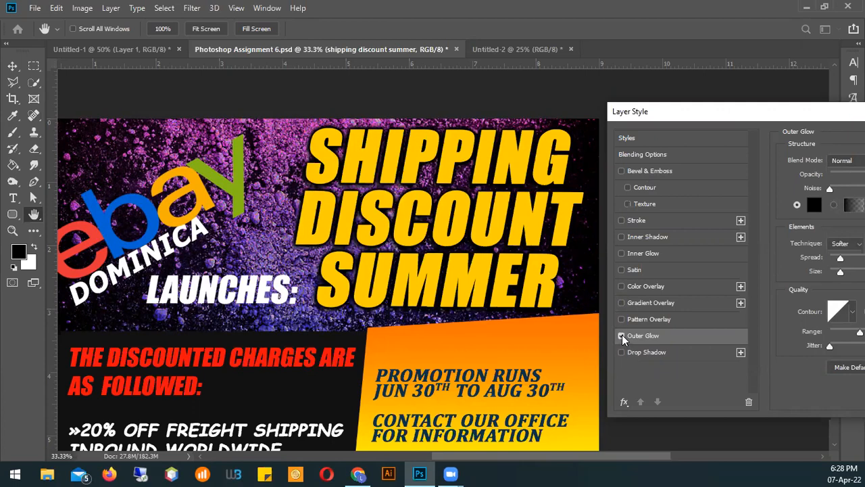
left_click(621, 351)
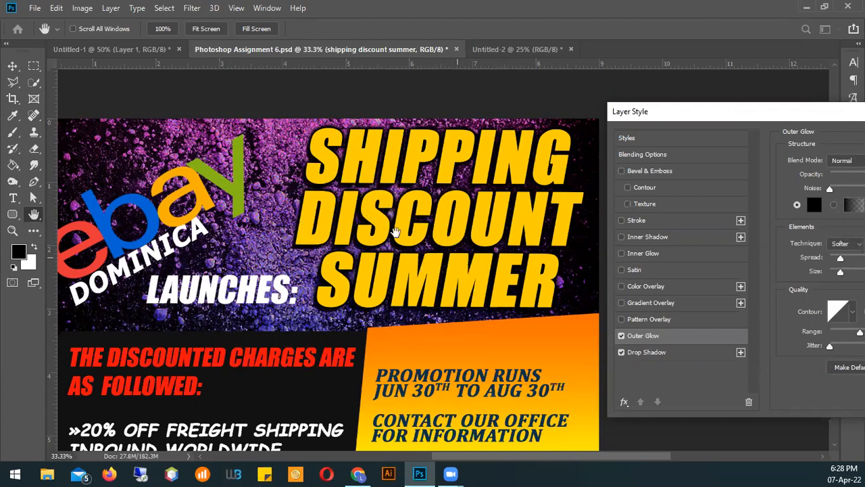
left_click_drag(715, 112, 564, 146)
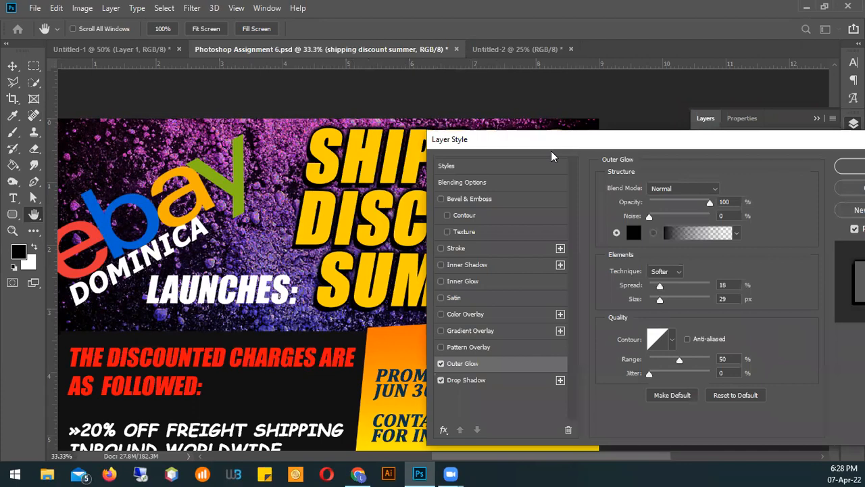
left_click_drag(653, 143, 804, 115)
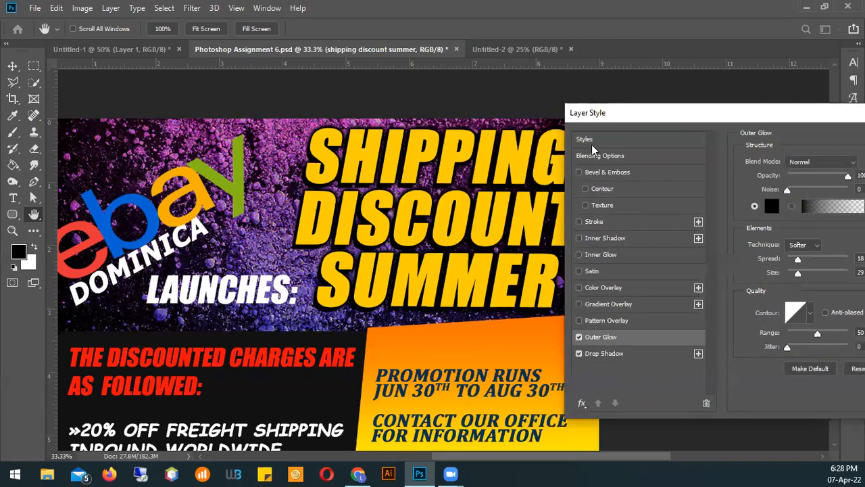
left_click_drag(623, 110, 645, 102)
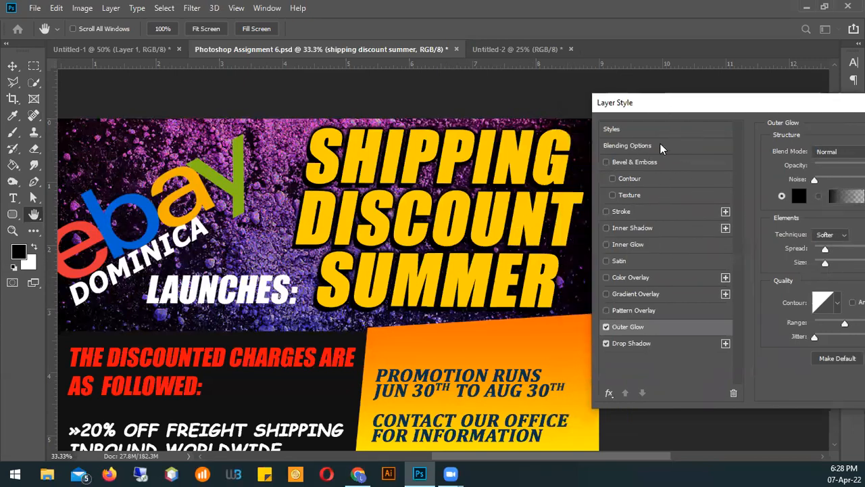
left_click_drag(665, 104, 606, 229)
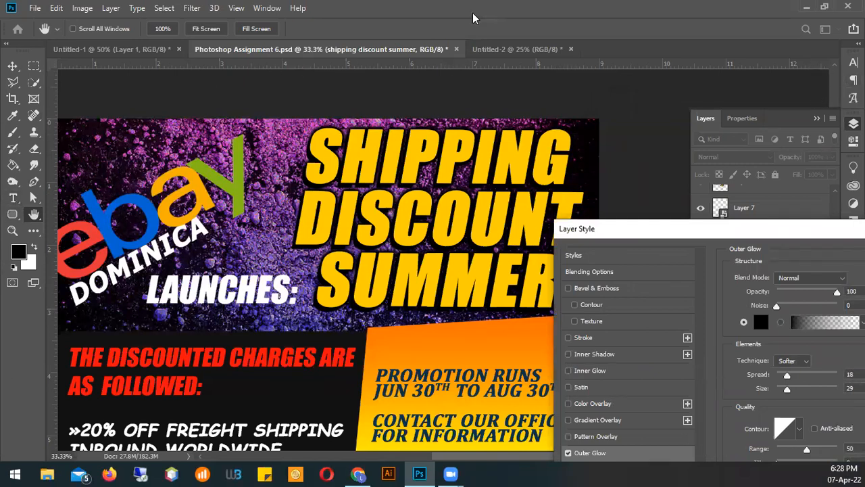
Step: Enable a Color Overlay on the heading and show its settings alongside the artwork
left_click_drag(713, 230, 680, 106)
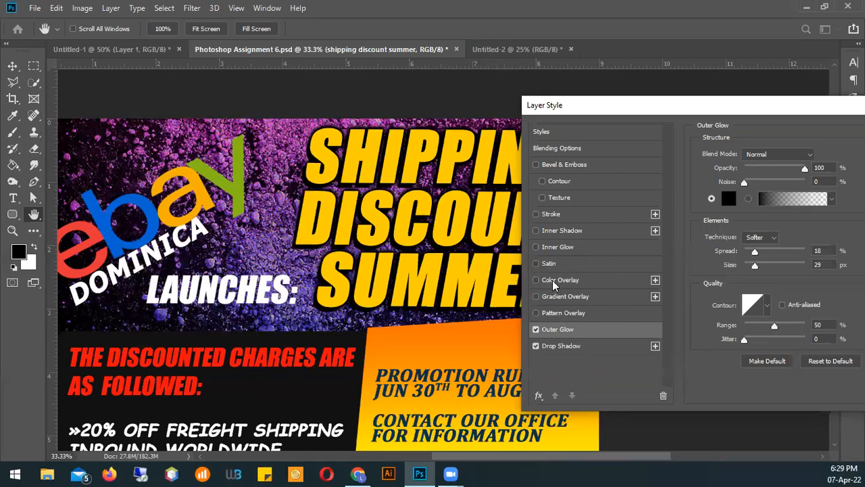
left_click(537, 281)
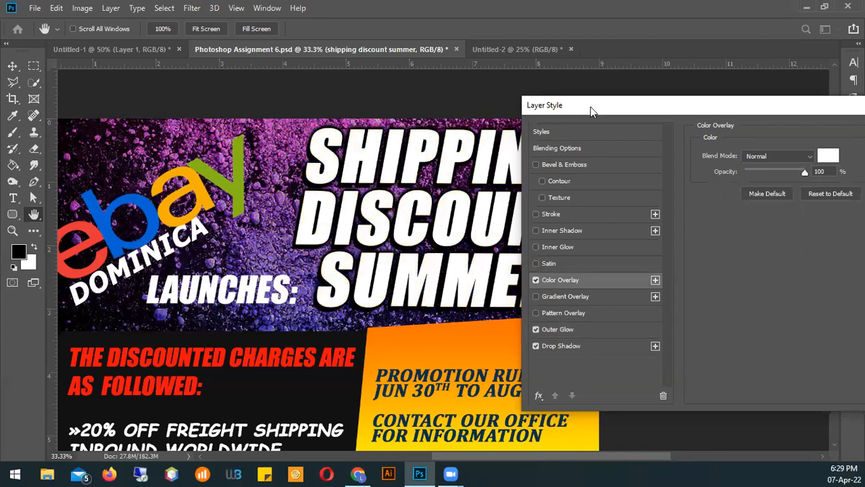
left_click_drag(591, 111, 491, 97)
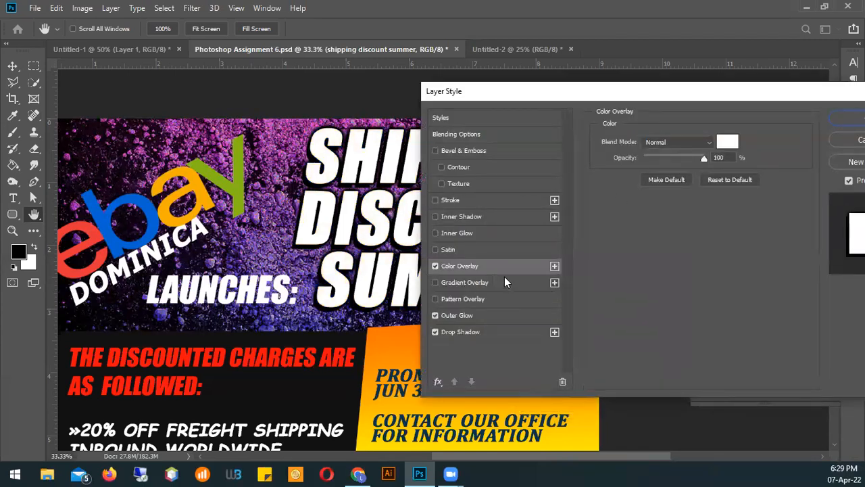
Step: Try red, blue, magenta, turquoise, green, yellow and orange-red as the heading's Color Overlay colour
left_click(728, 142)
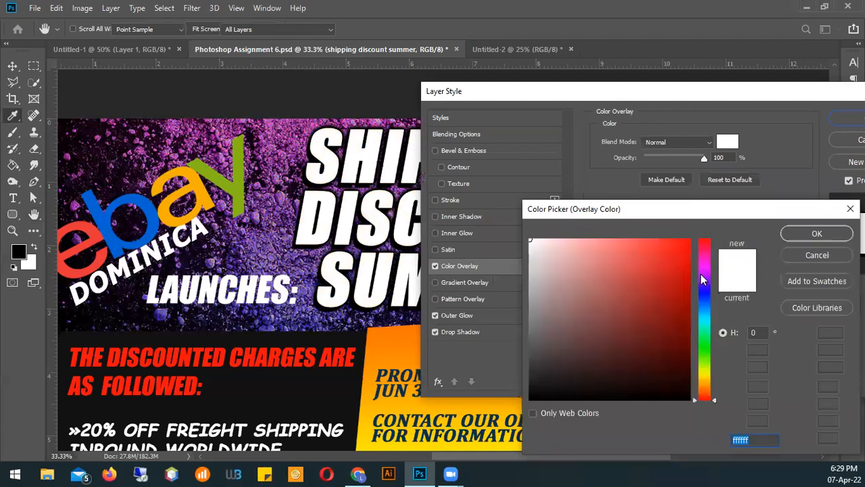
left_click(688, 233)
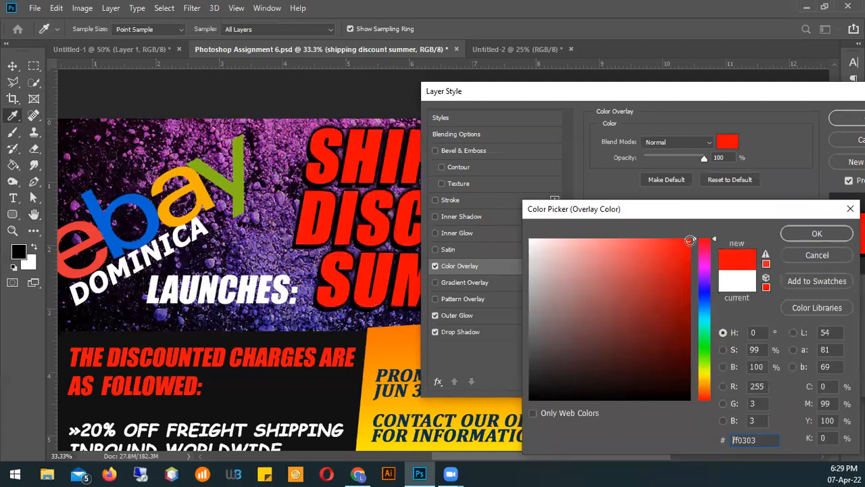
left_click(703, 293)
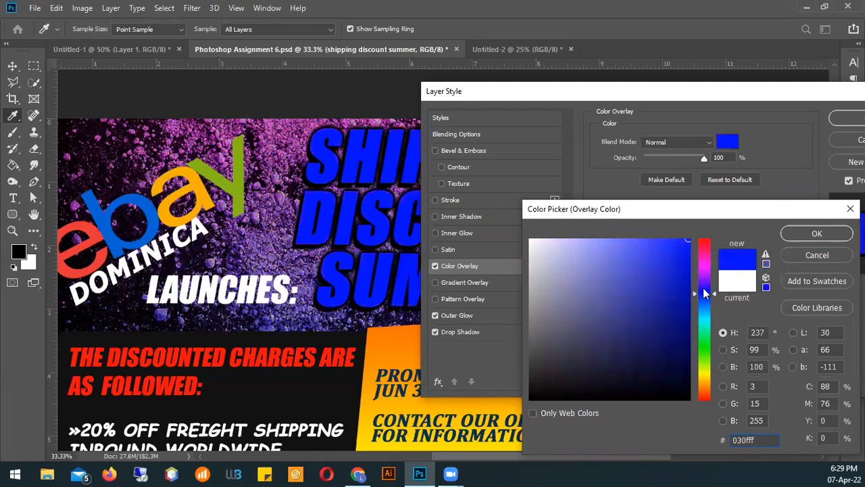
left_click(707, 273)
left_click(707, 325)
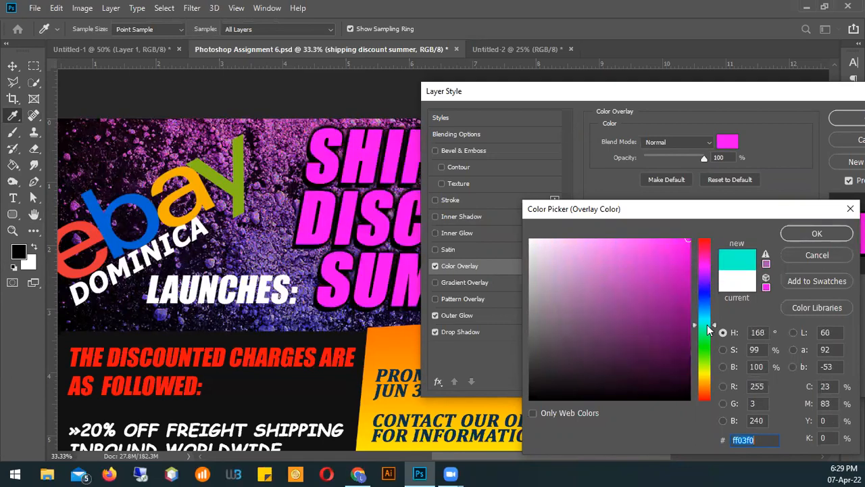
left_click(705, 347)
left_click(709, 376)
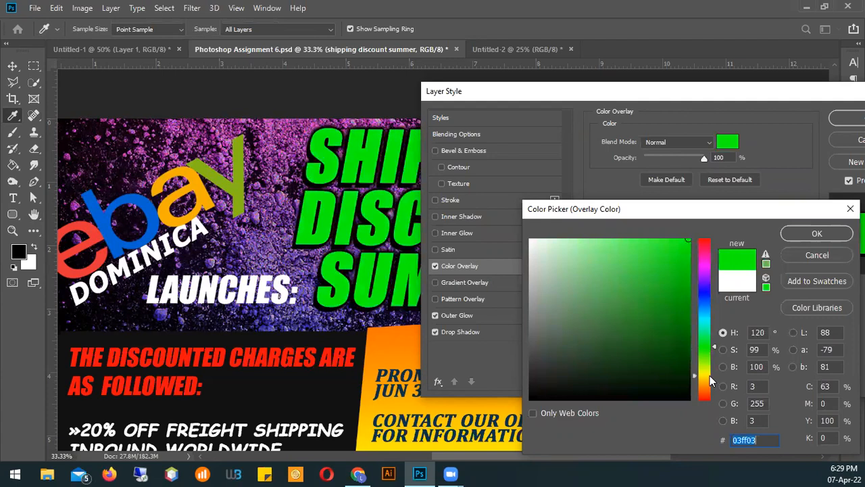
left_click(708, 397)
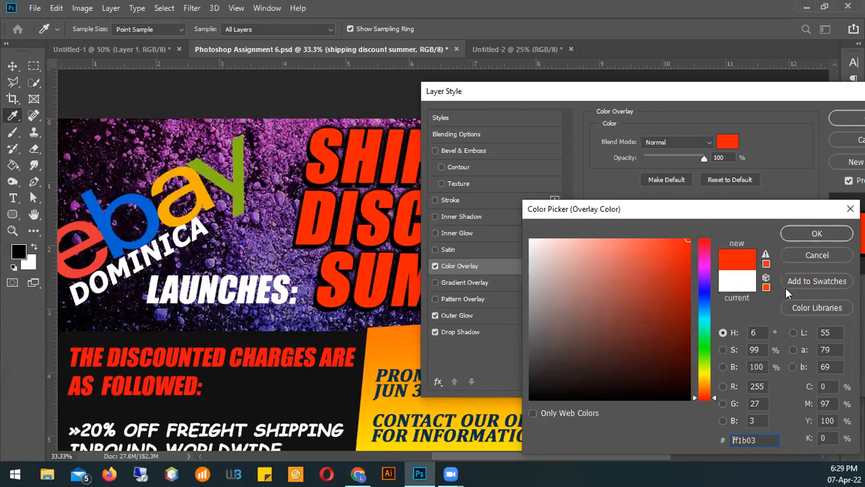
Step: Try a near-white overlay on the heading, and settle on light yellow (#fffd56) as its Color Overlay colour
left_click(546, 252)
left_click_drag(545, 253, 531, 241)
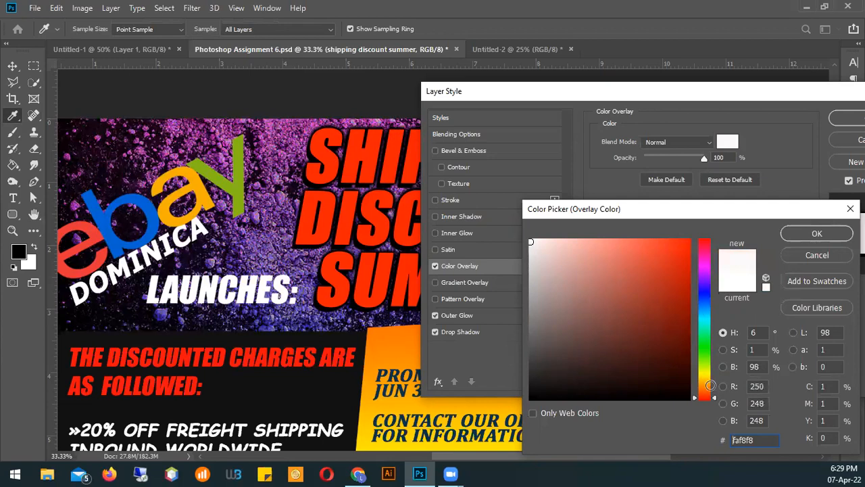
left_click(707, 374)
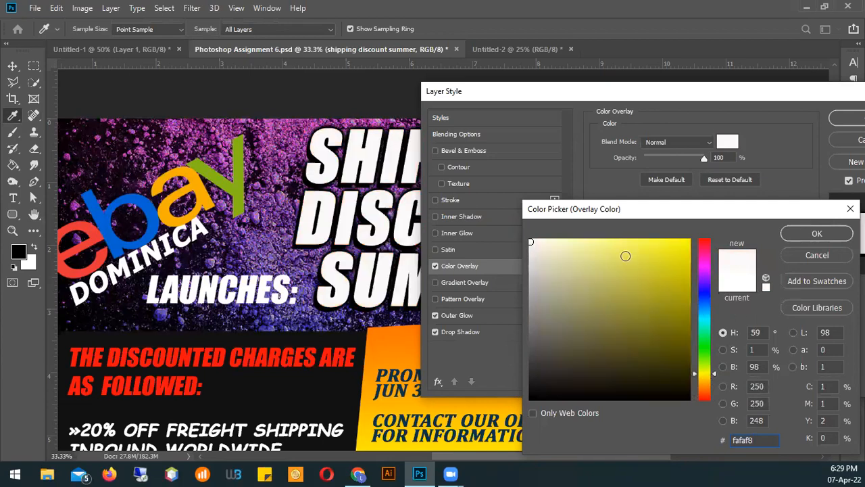
left_click_drag(626, 254, 635, 237)
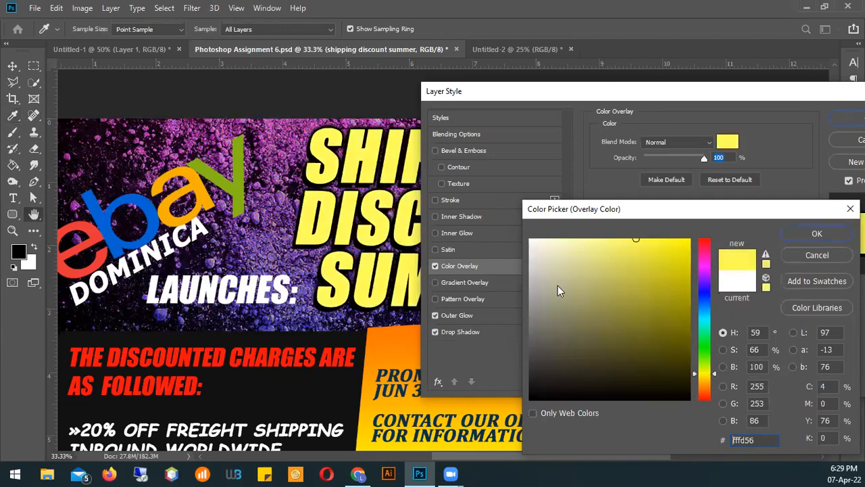
key("Return")
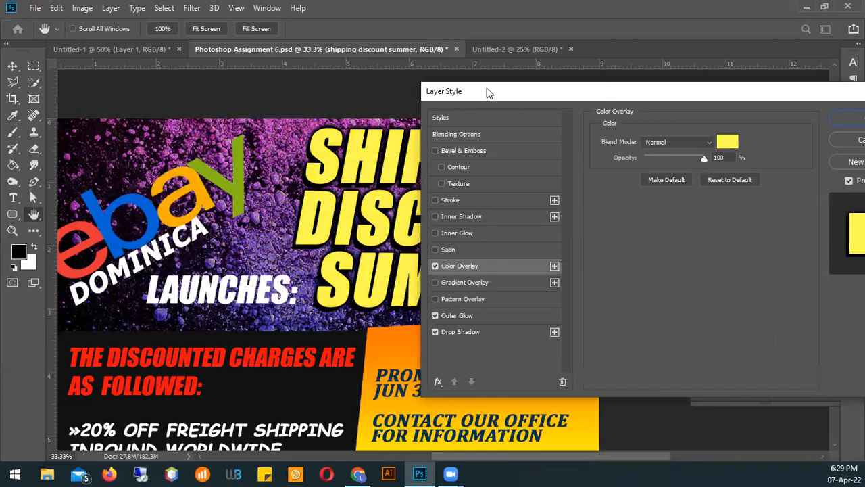
Step: Compare the whole heading with Color Overlay switched off and on, ending with the effect enabled
left_click_drag(490, 93, 675, 117)
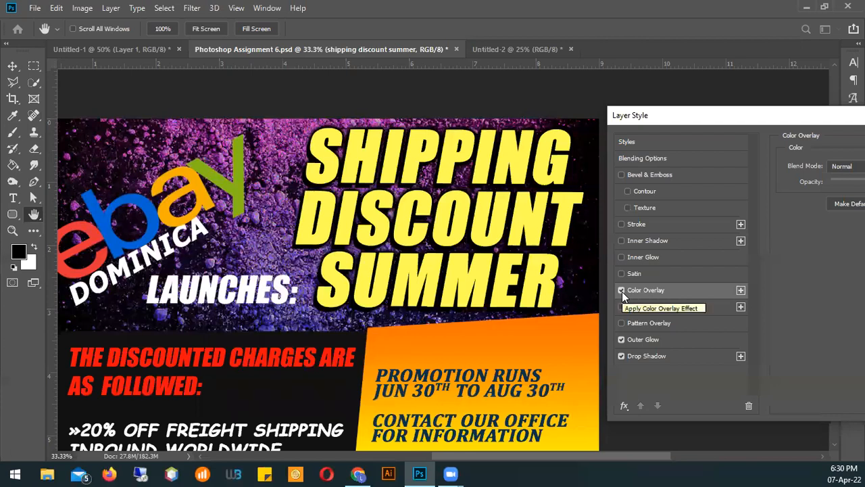
left_click(621, 290)
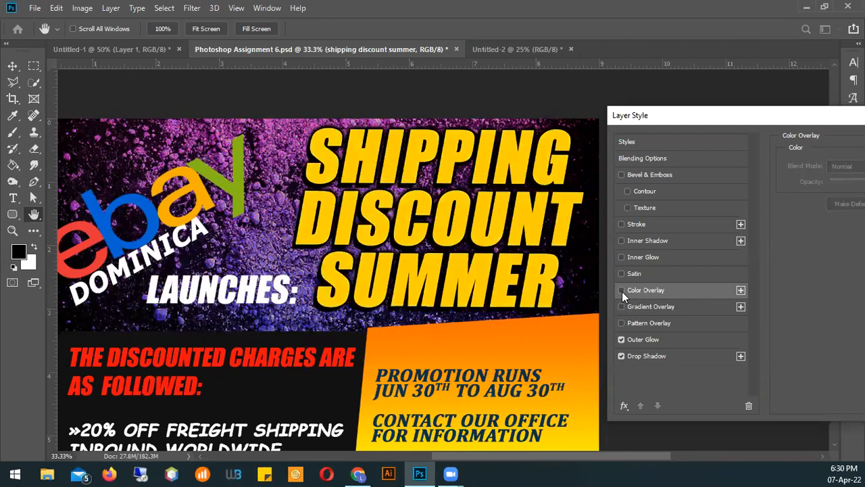
left_click(621, 290)
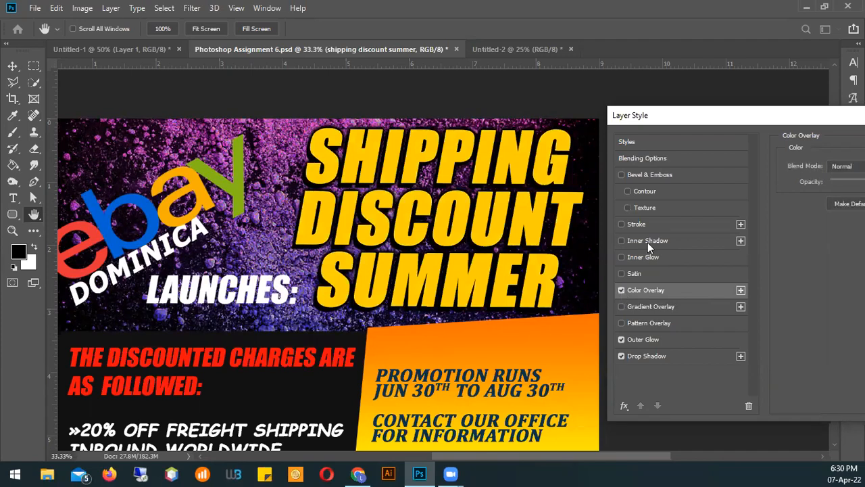
Step: Cycle the heading's Color Overlay through the blend modes one by one, from Normal to Pin Light
left_click_drag(657, 115, 457, 98)
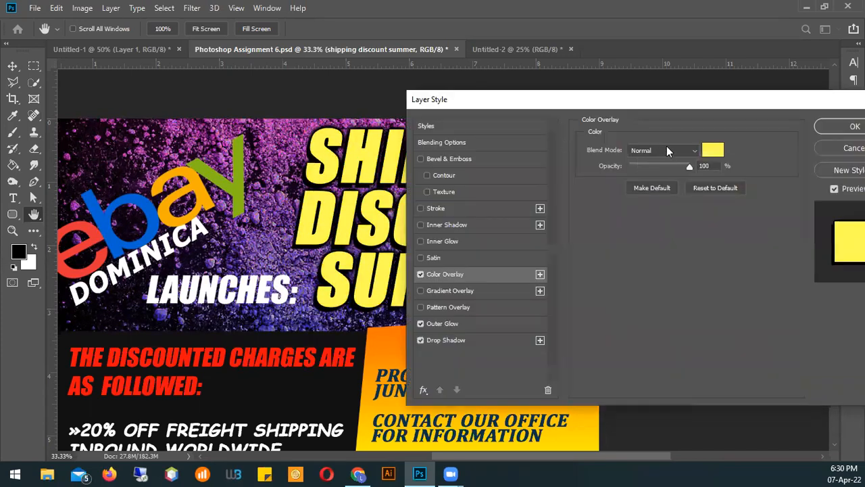
left_click(666, 150)
left_click(659, 150)
key("Down")
key("Down")
key("Down")
key("Down")
key("Down")
key("Down")
key("Down")
key("Down")
key("Down")
key("Down")
key("Down")
key("Down")
key("Down")
key("Down")
key("Down")
key("Down")
key("Down")
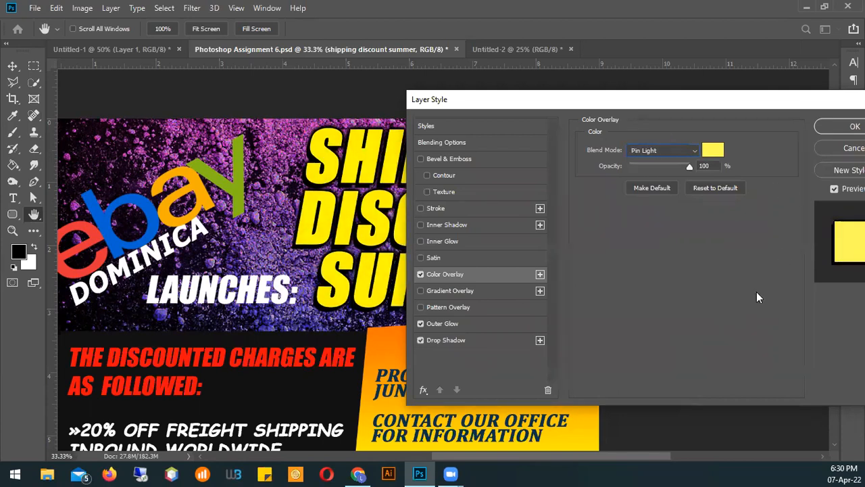